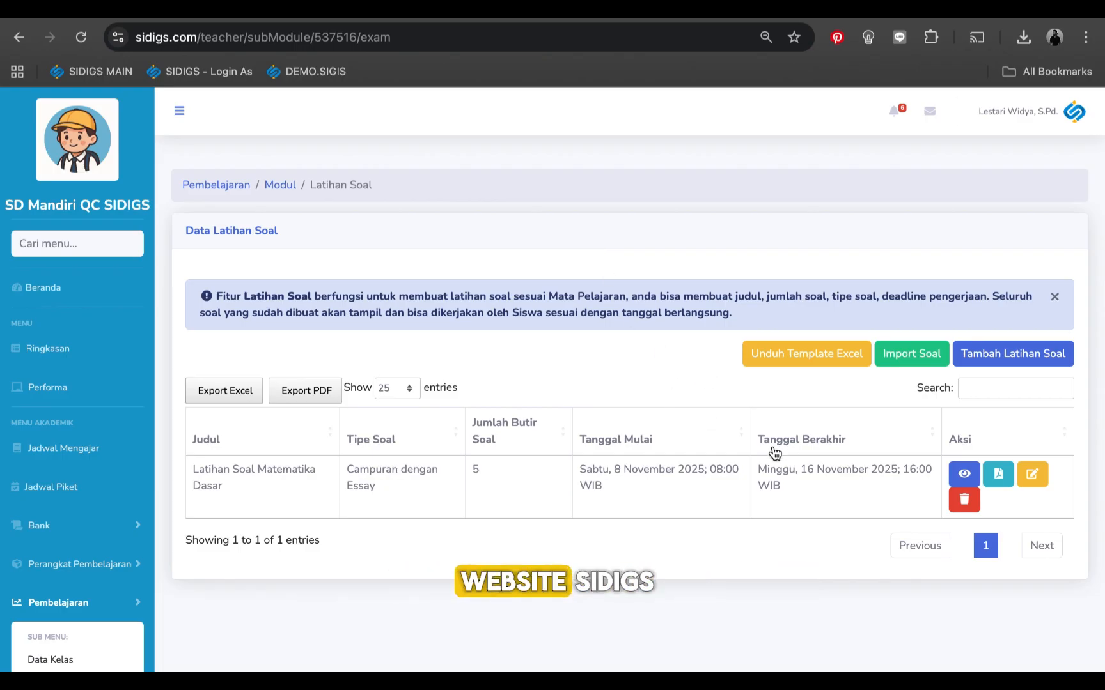
Download the Excel template for importing exercise questions and open template_import_soal.xlsx in Excel
scroll(478, 459, "down", 1)
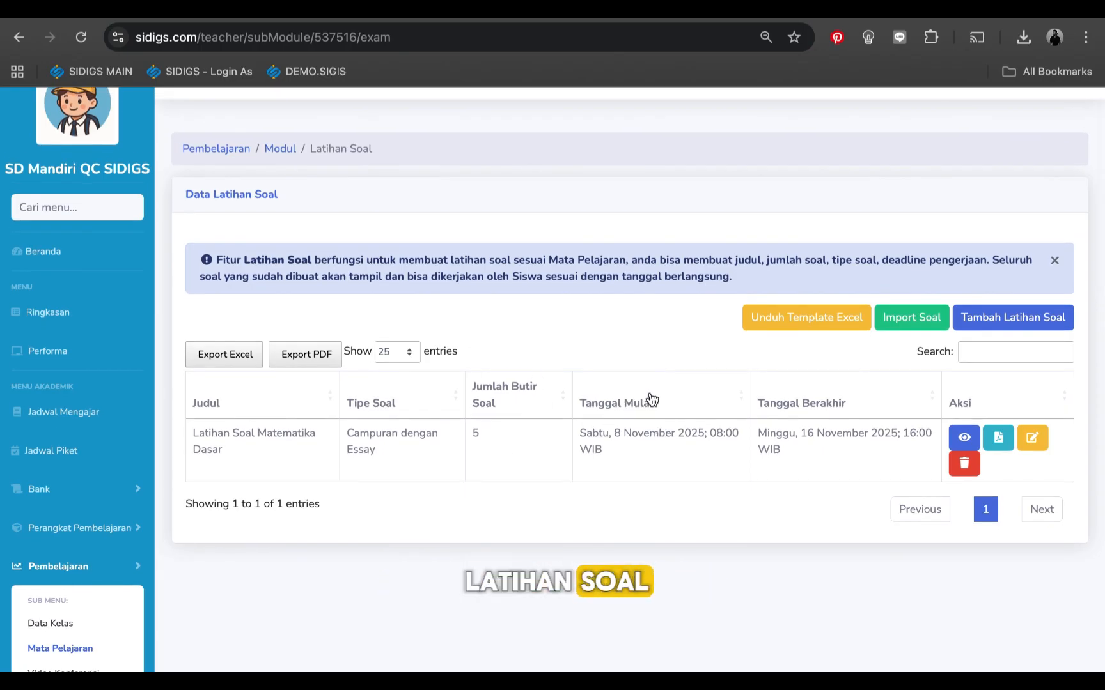
scroll(651, 362, "up", 1)
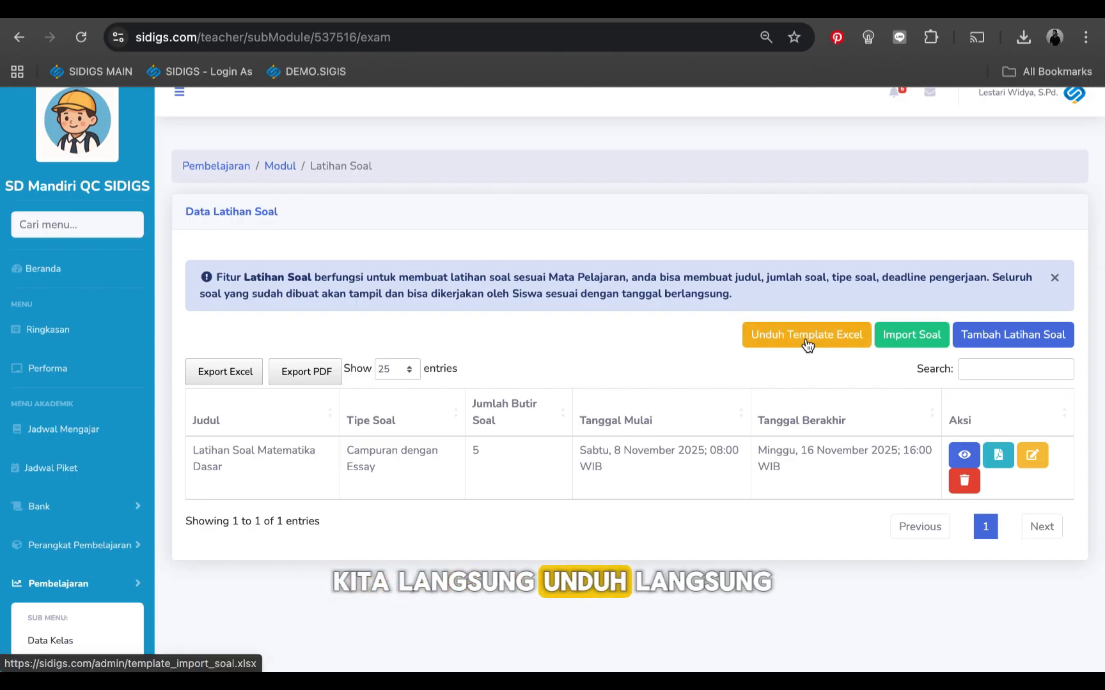
left_click(806, 340)
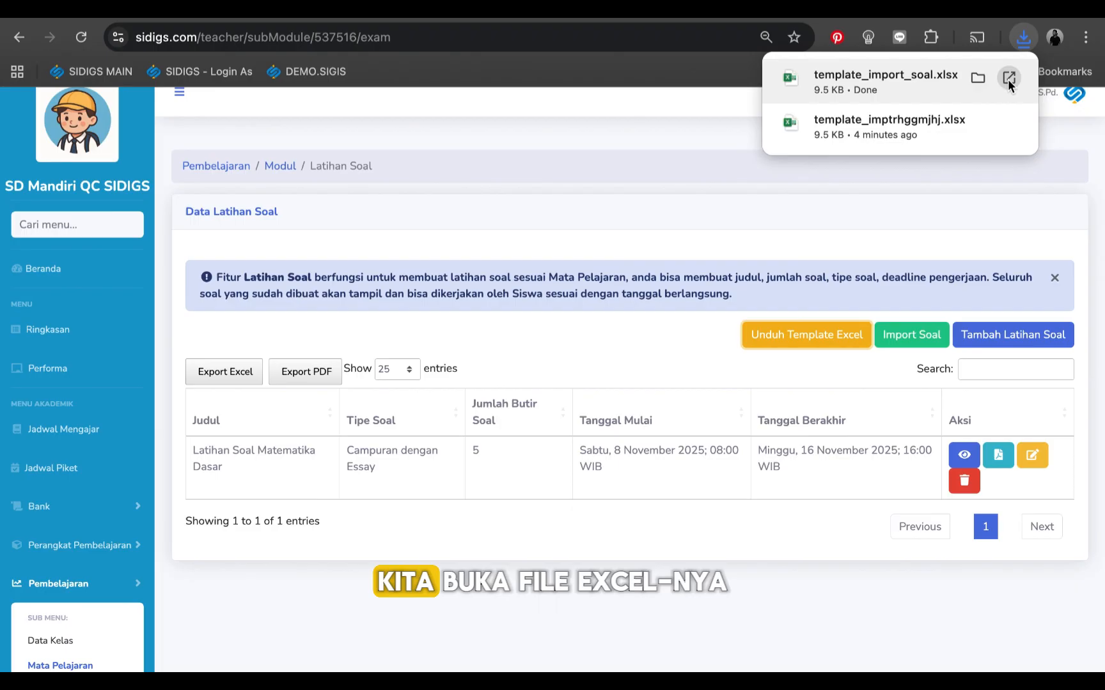
left_click(1007, 80)
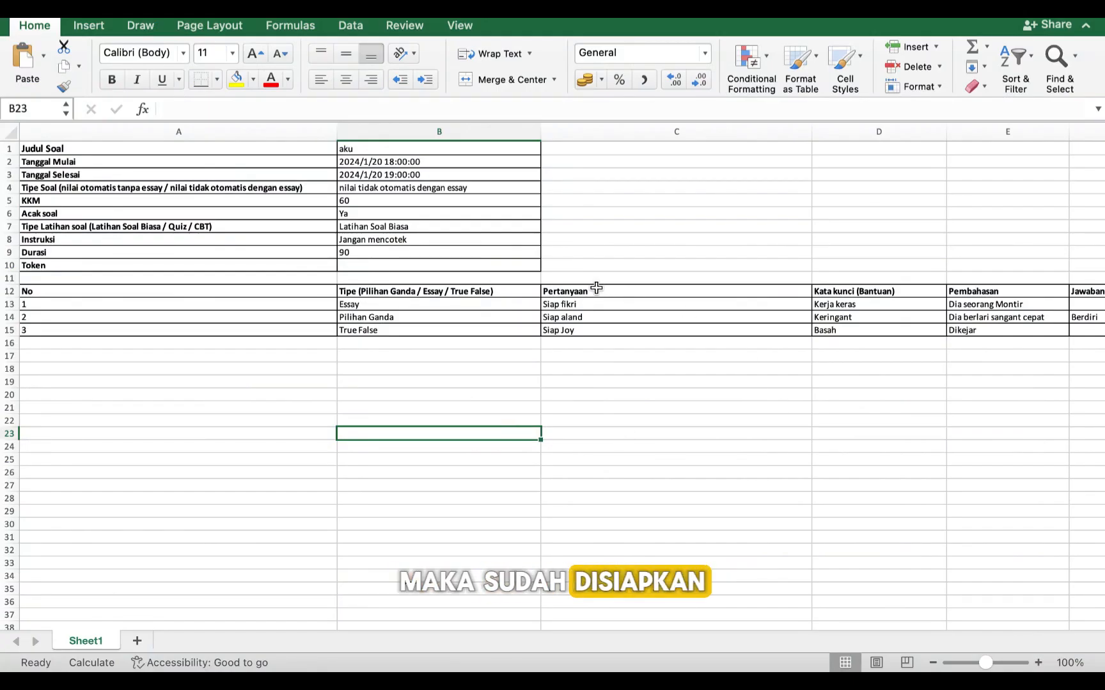
Enter "Matematika Dasar ke 2" as the Judul Soal
left_click(400, 148)
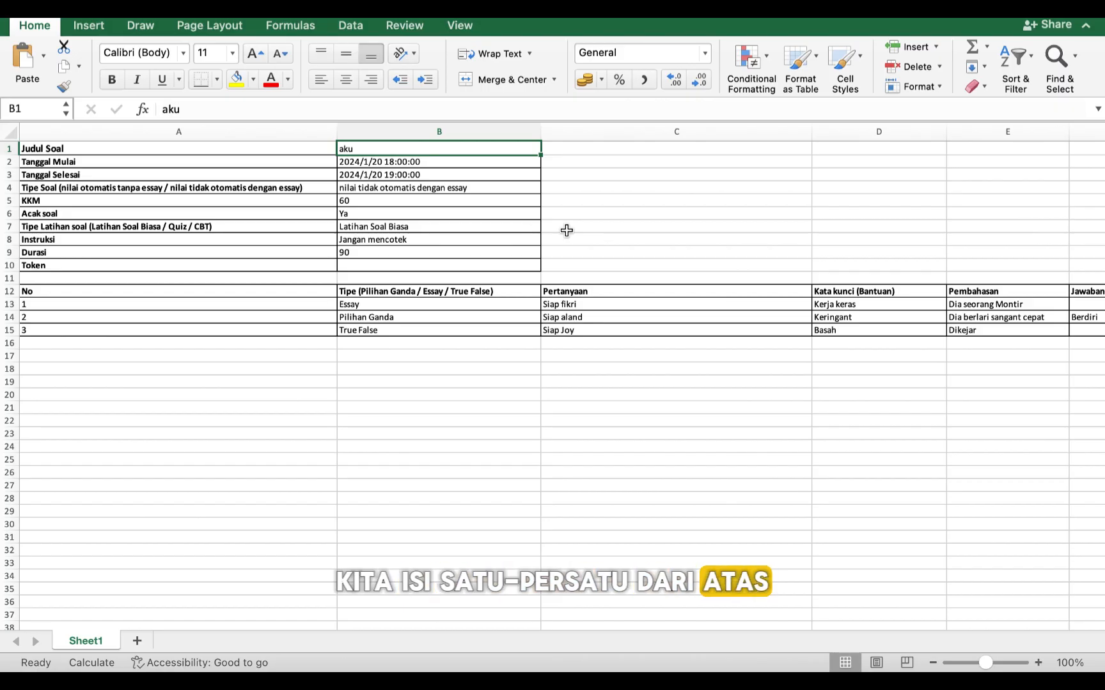
type("Ma")
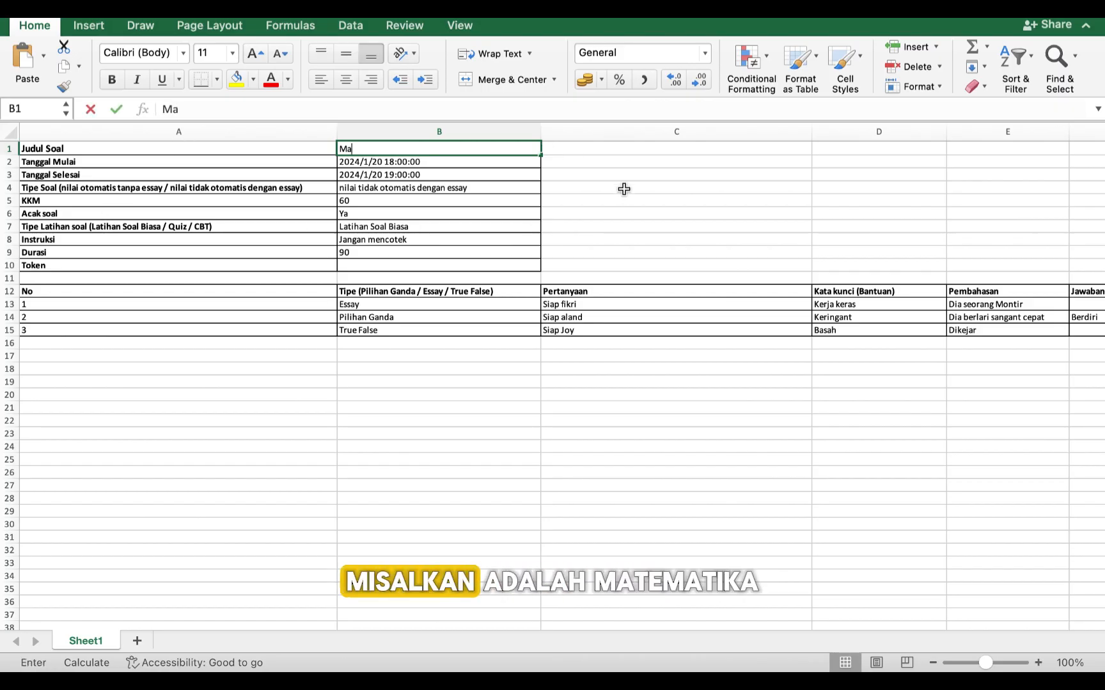
type("tematika Dasar ke 2")
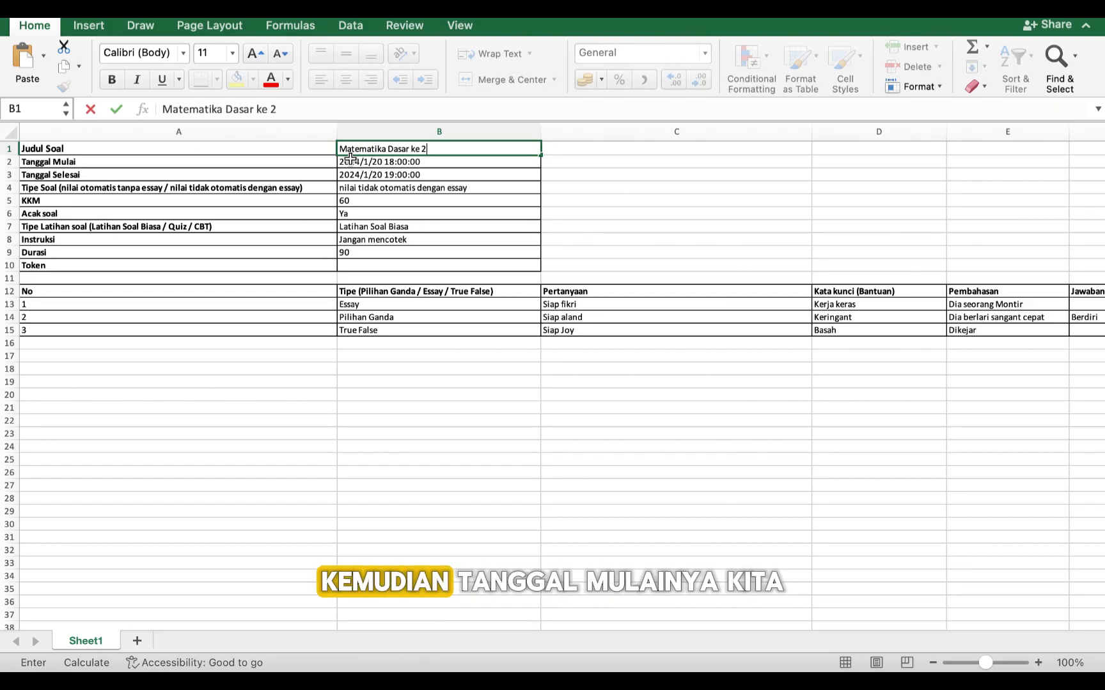
key("Return")
Change the Tanggal Mulai to 2025/11/8 8:00:00
left_click(184, 109)
key("BackSpace")
type("5")
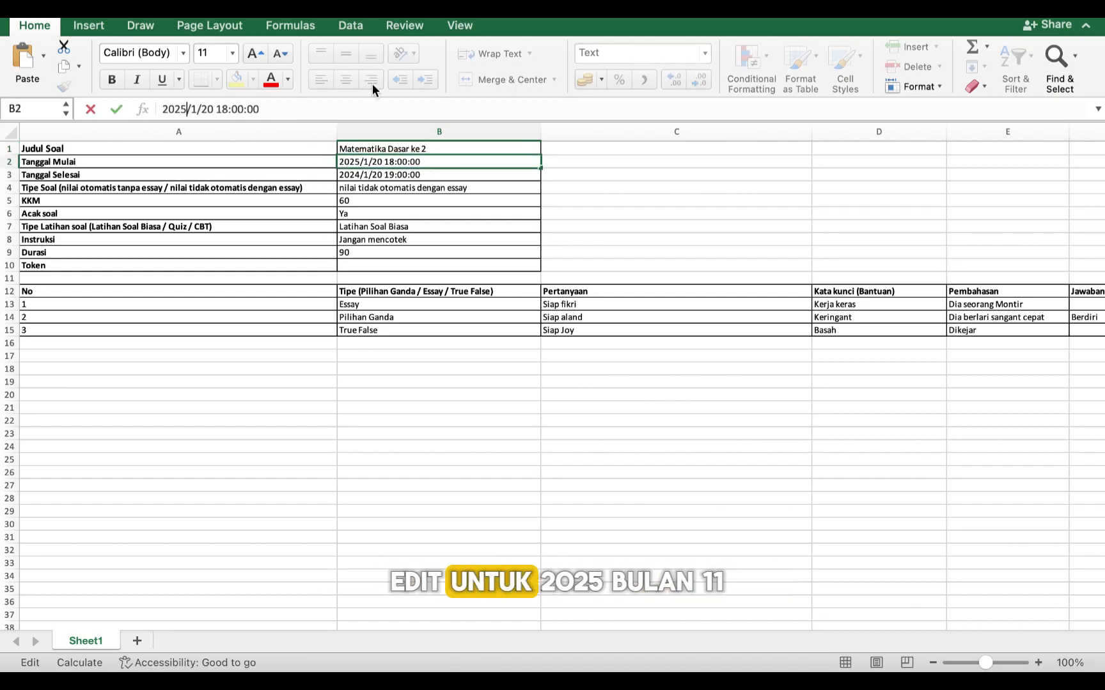
key("Right")
type("1")
key("Right")
key("Right")
key("Right")
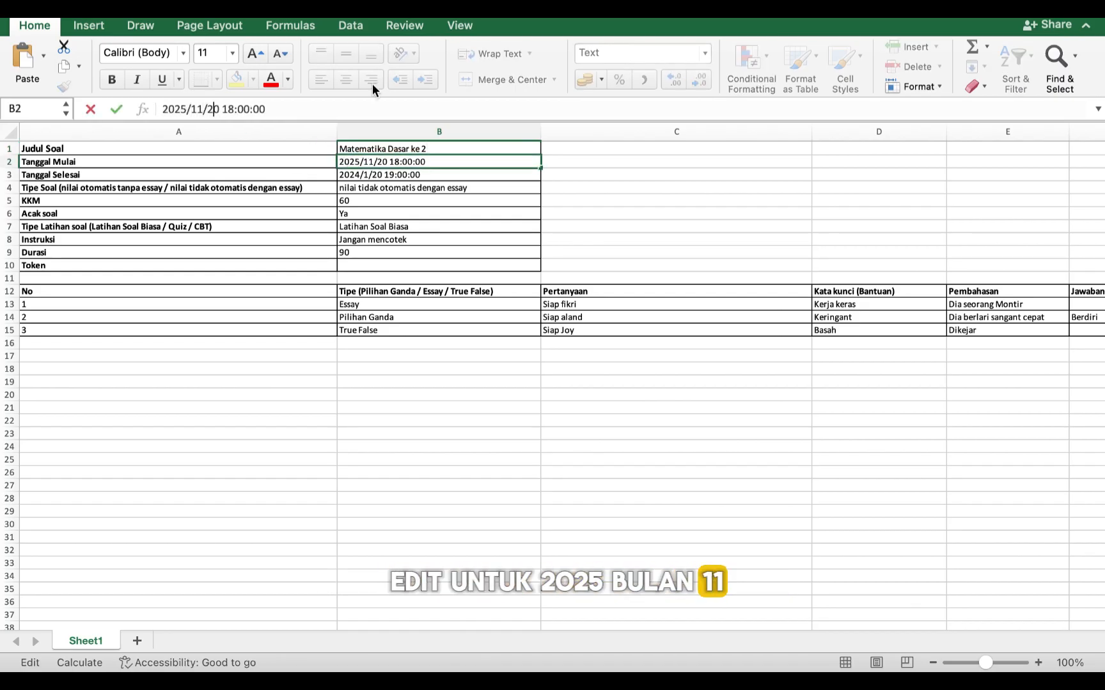
key("BackSpace")
key("BackSpace")
type("8")
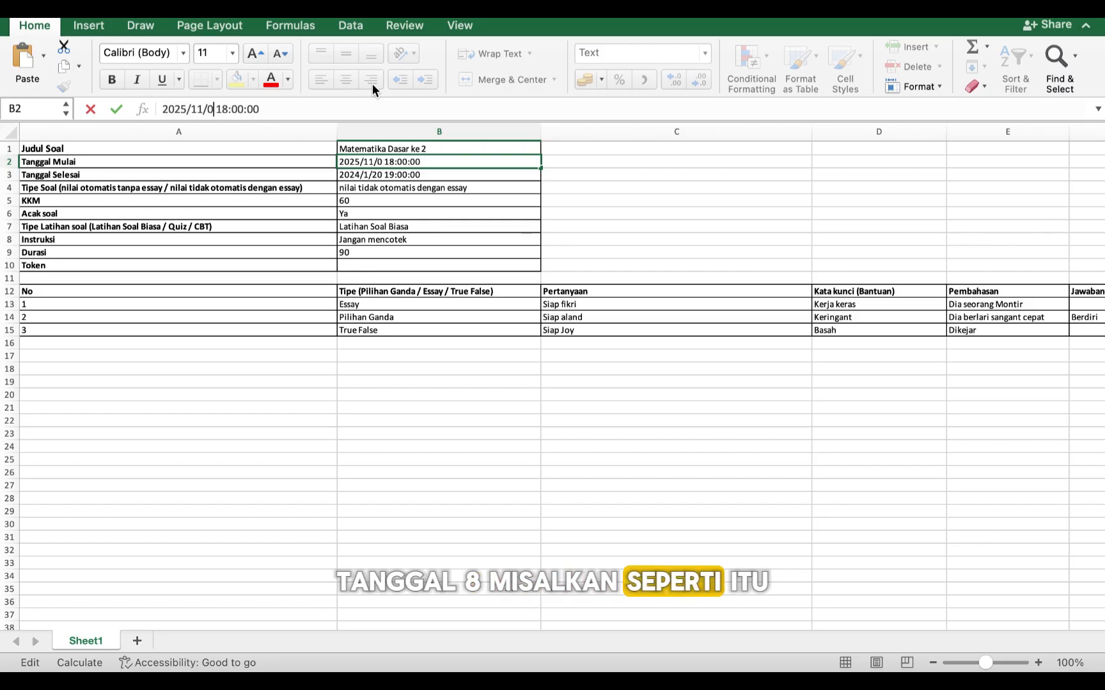
key("Right")
key("Right")
key("BackSpace")
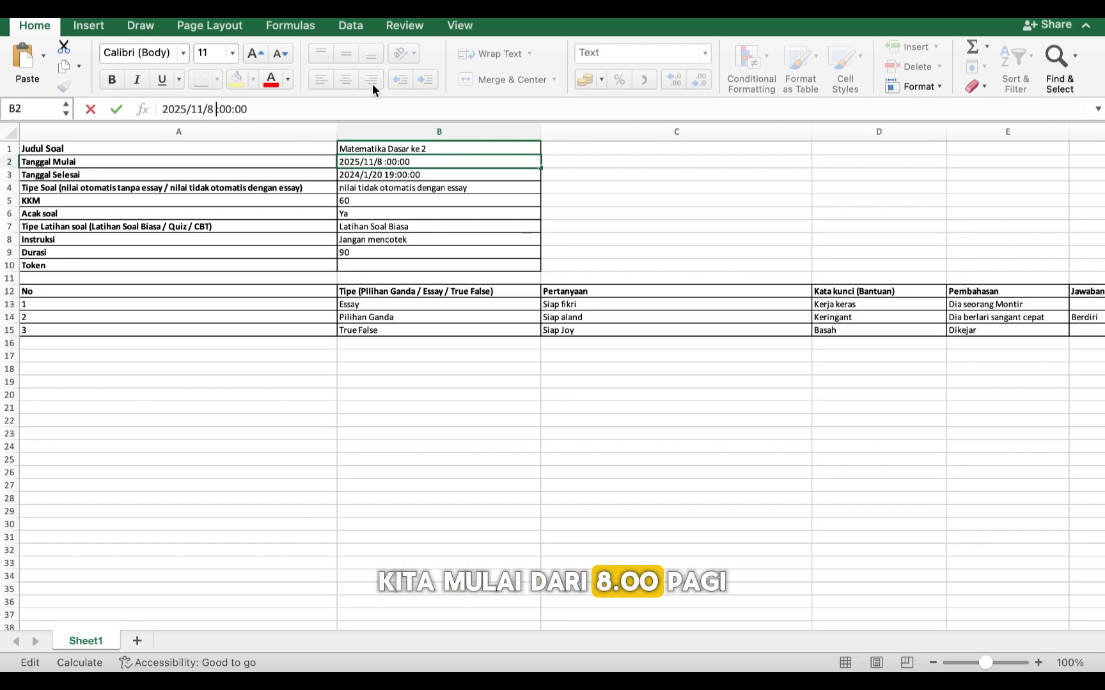
key("Right")
key("Return")
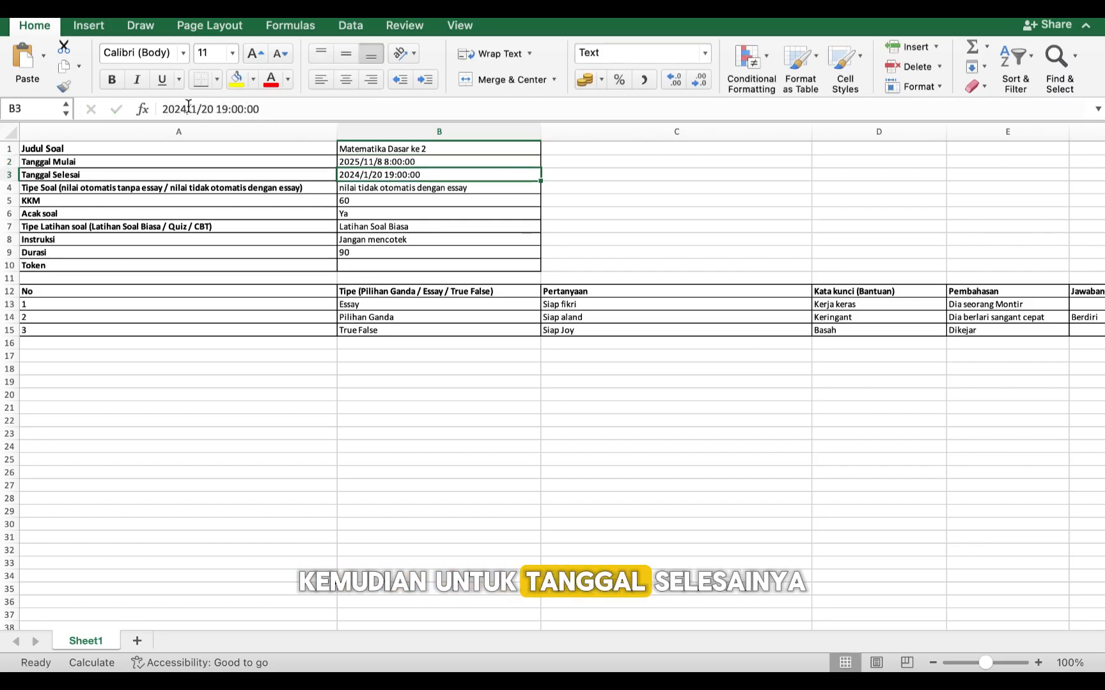
Change the Tanggal Selesai to 2025/11/15 20:00:00
left_click(186, 109)
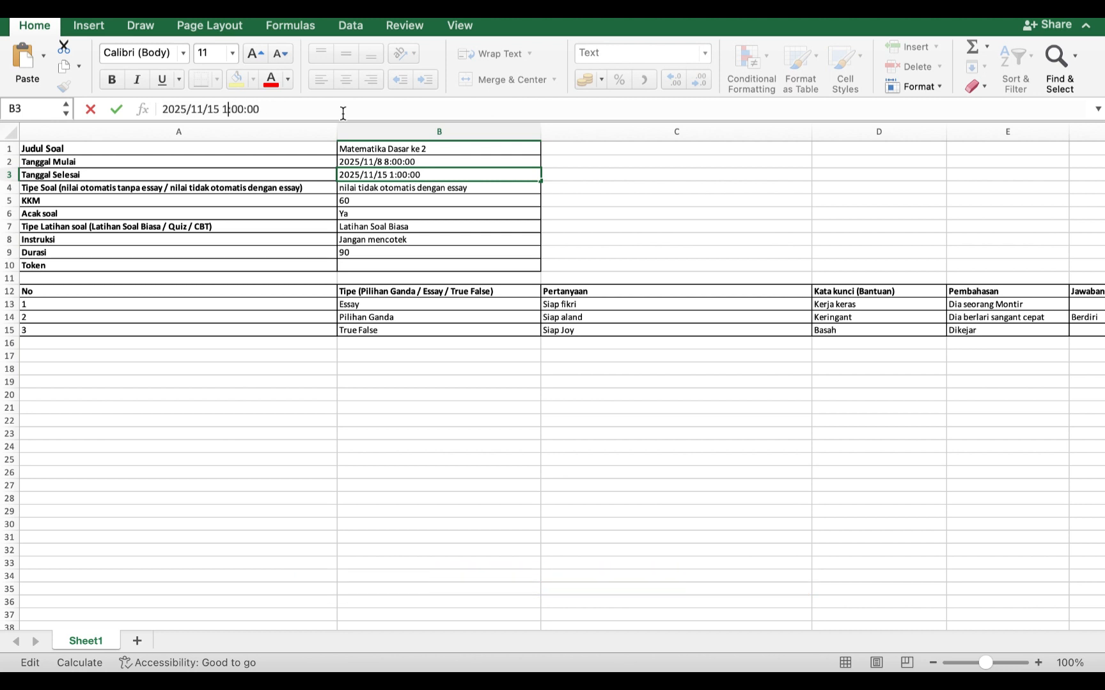
key("BackSpace")
type("20")
key("Return")
Set the KKM to 80
left_click(658, 198)
left_click(430, 192)
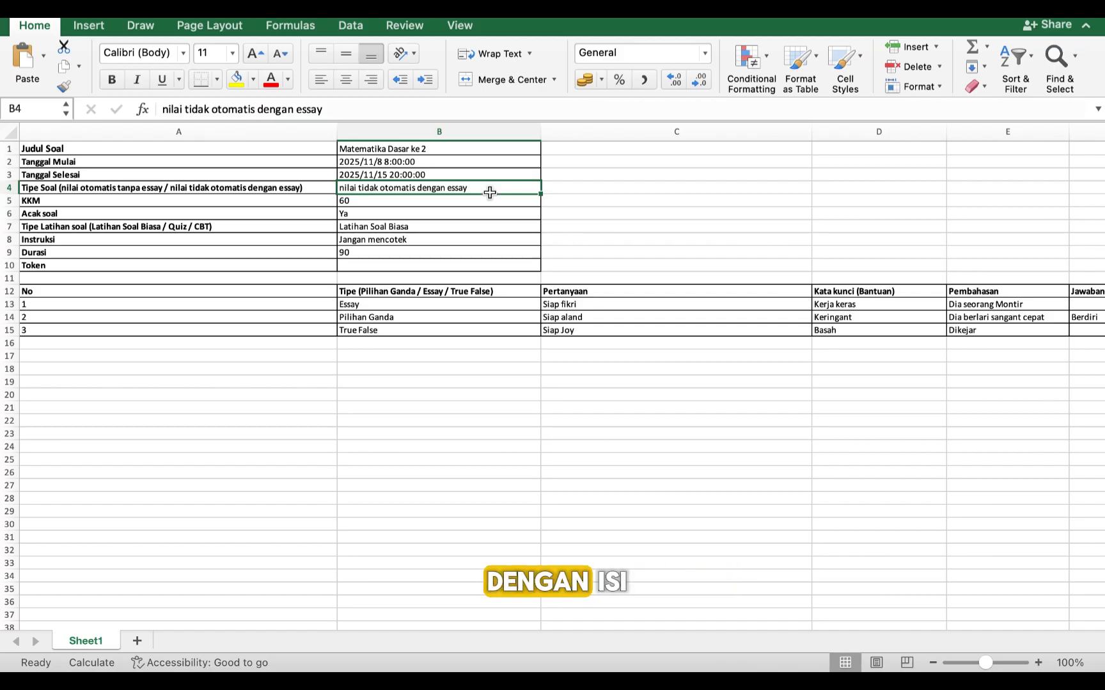
left_click(575, 191)
left_click(473, 189)
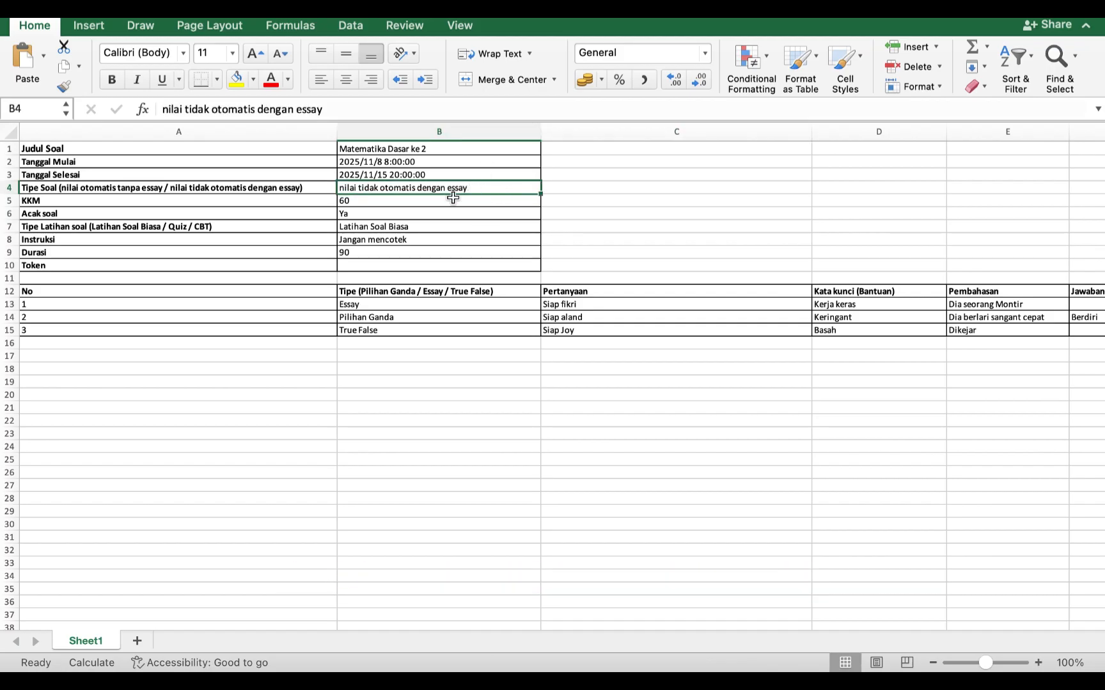
left_click(541, 207)
type("80")
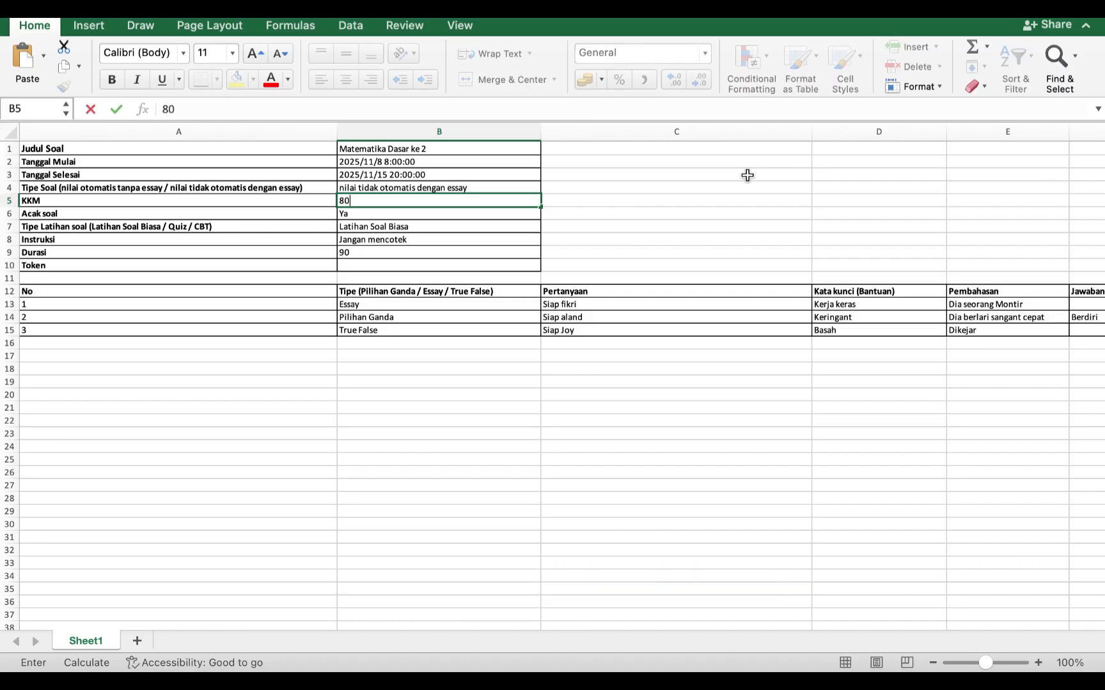
left_click(629, 215)
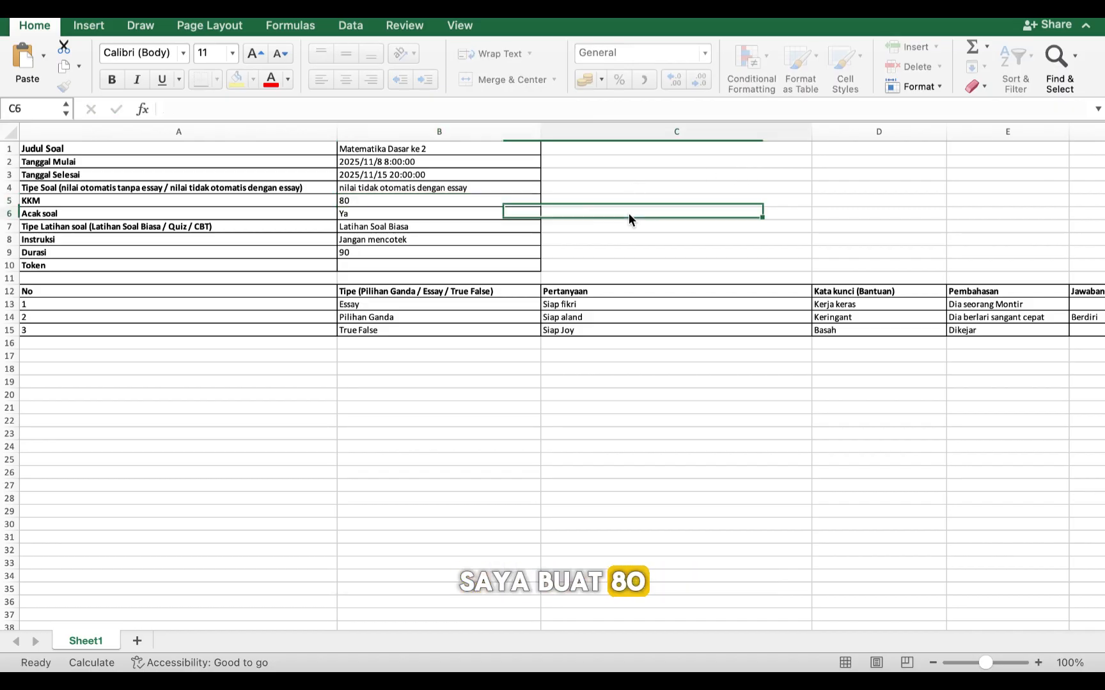
Change the Instruksi text to "Jangan mencotek dan kerjakan dengan teliti" and set the Durasi to 60
left_click(377, 214)
left_click(402, 227)
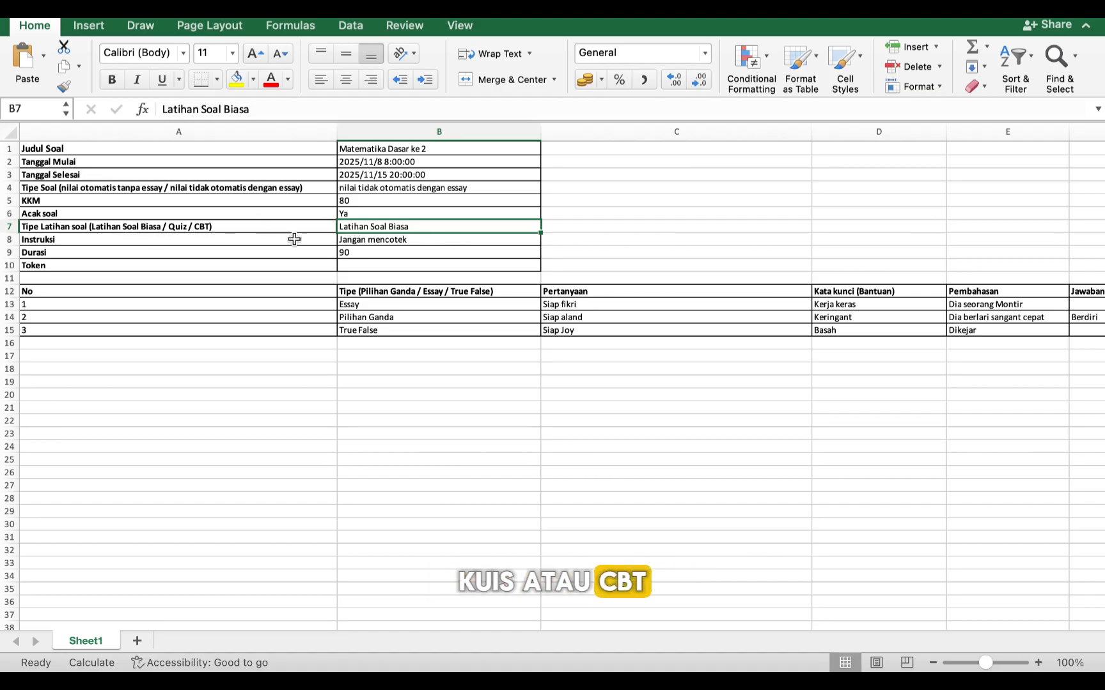
left_click(442, 240)
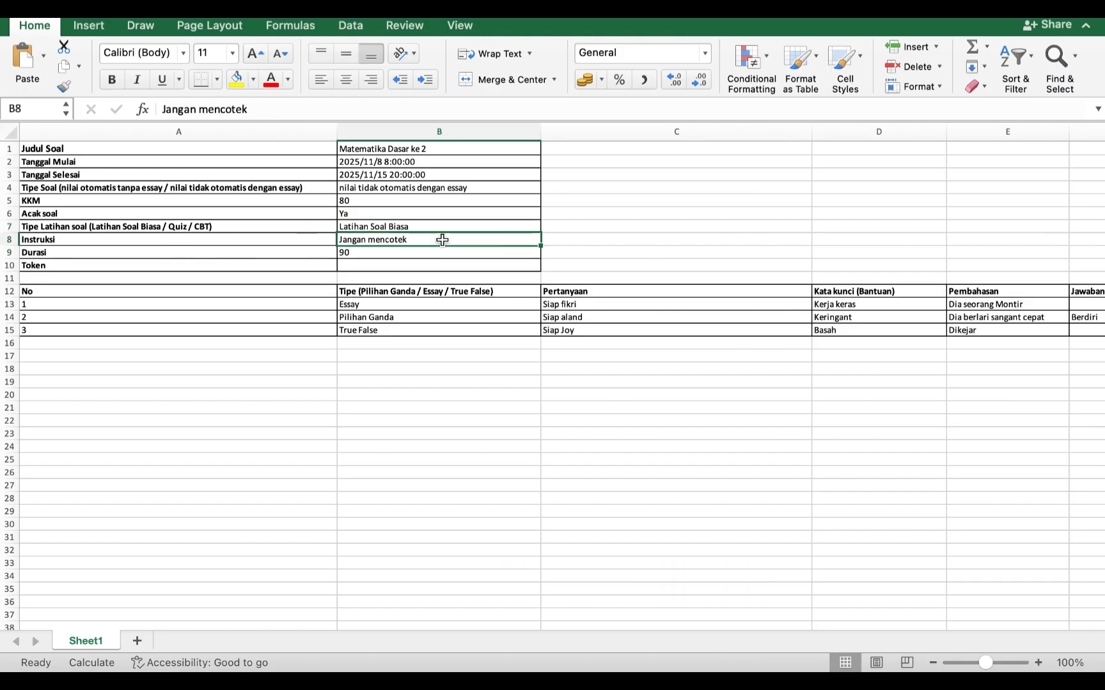
left_click(326, 110)
type(", dan ker")
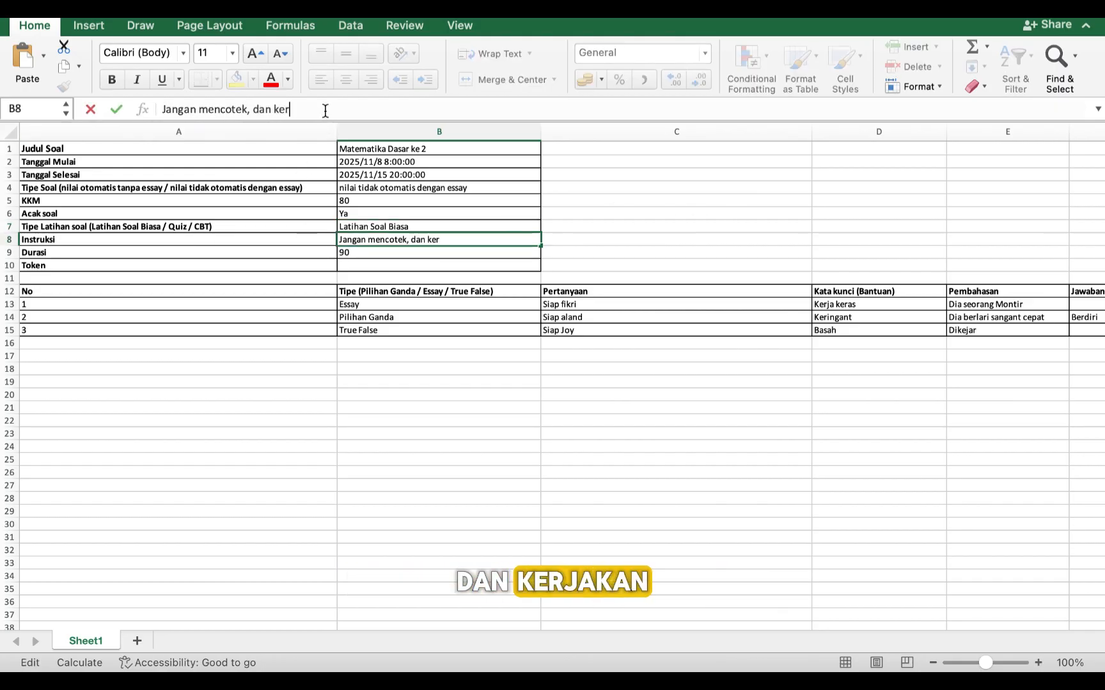
key("BackSpace")
key("BackSpace")
key("BackSpace")
key("BackSpace")
key("BackSpace")
key("BackSpace")
key("BackSpace")
key("BackSpace")
key("BackSpace")
type("dan kerjakan d")
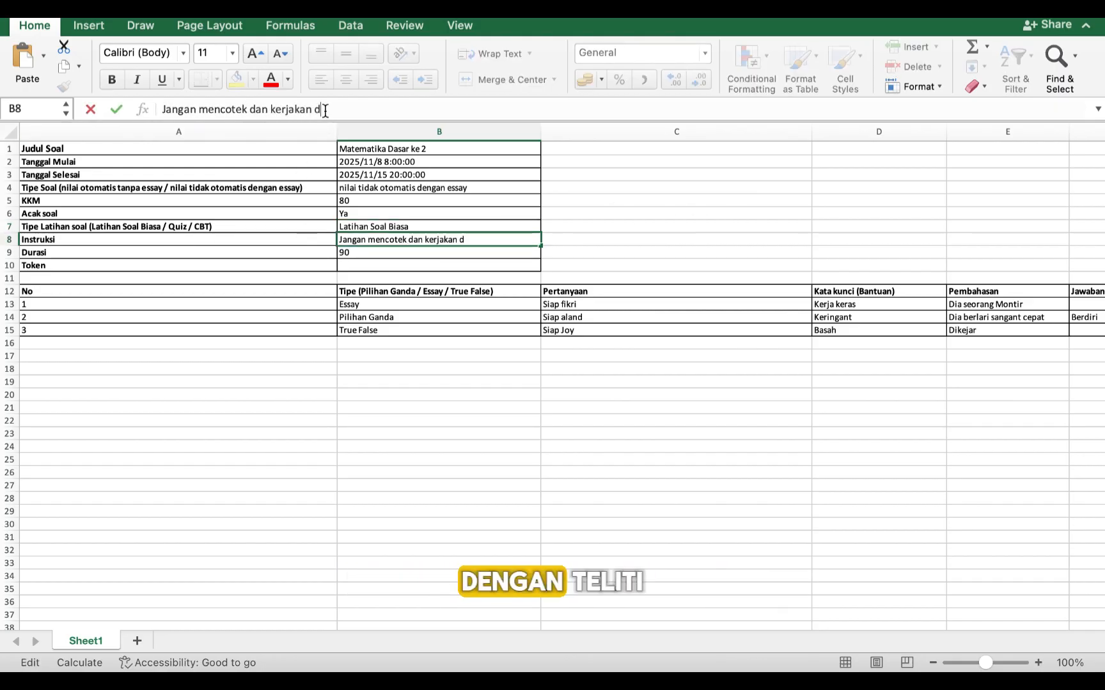
type("engan teliti")
key("Return")
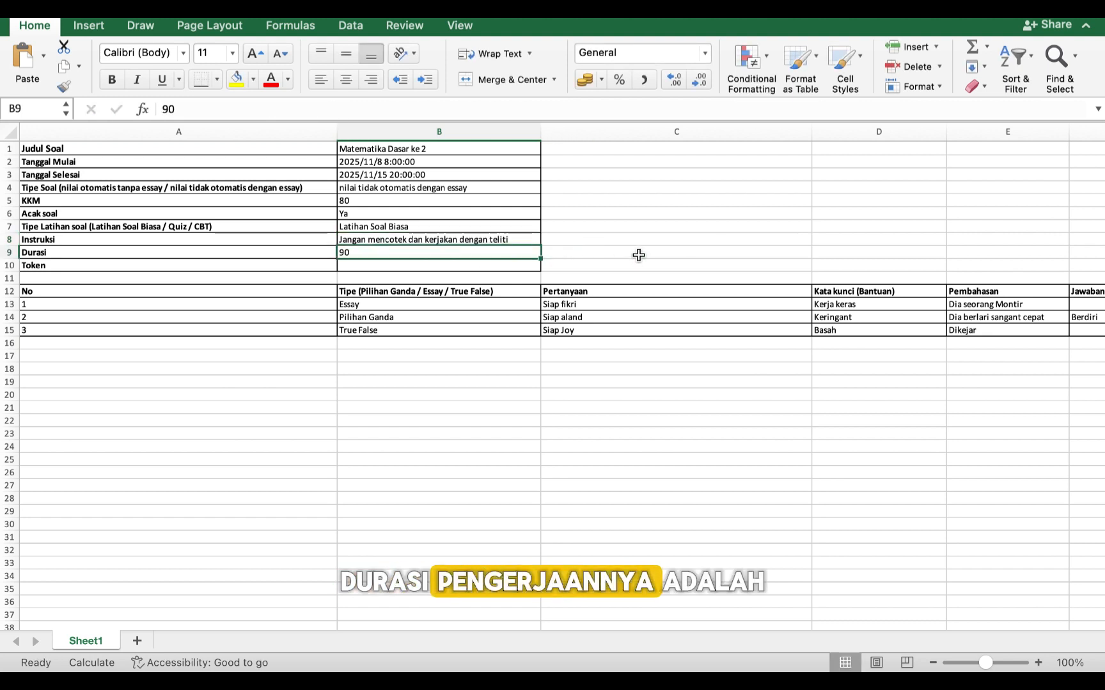
type("60")
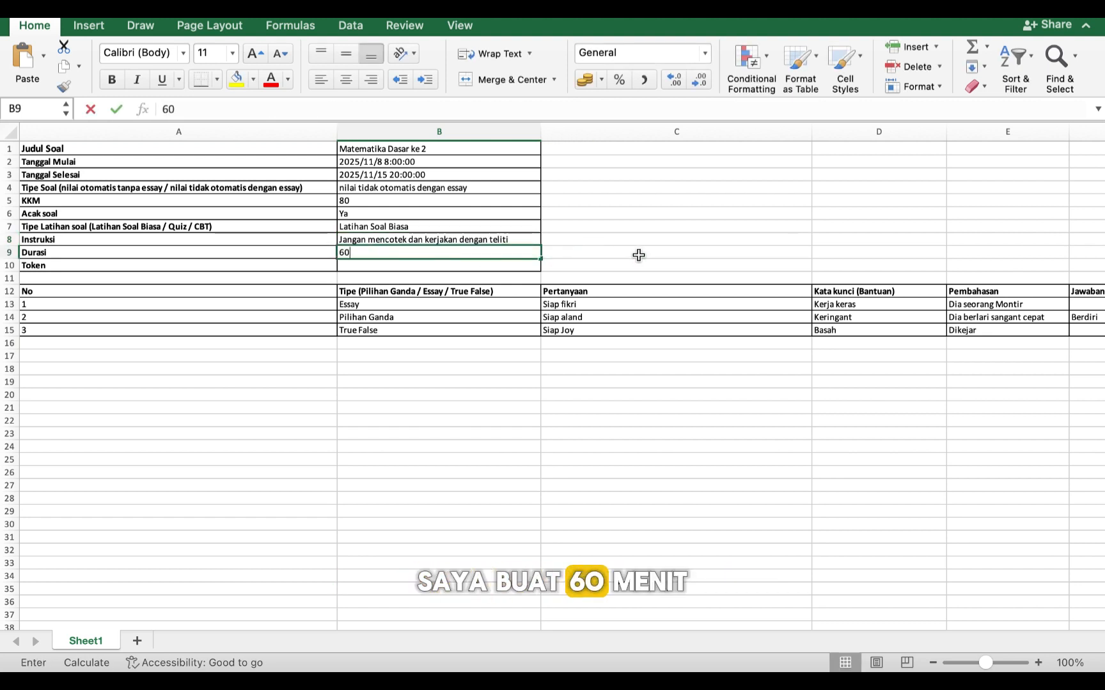
left_click(91, 266)
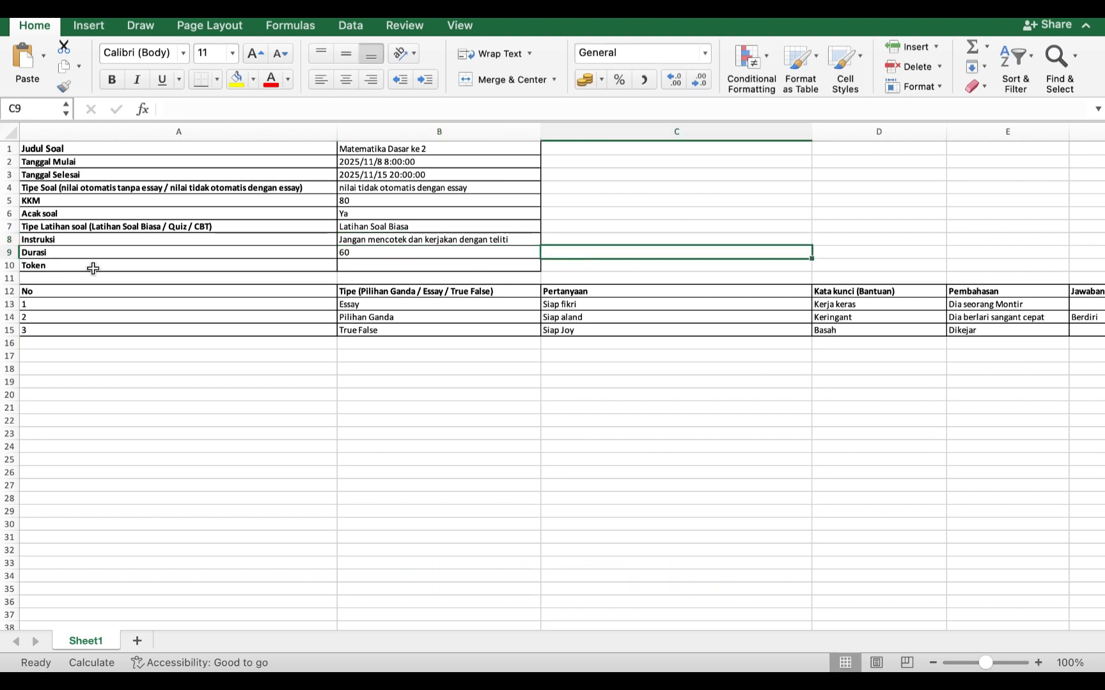
Review the Token and Tipe Latihan soal settings, and check the sample rows and columns of the question table
left_click(358, 265)
left_click(411, 228)
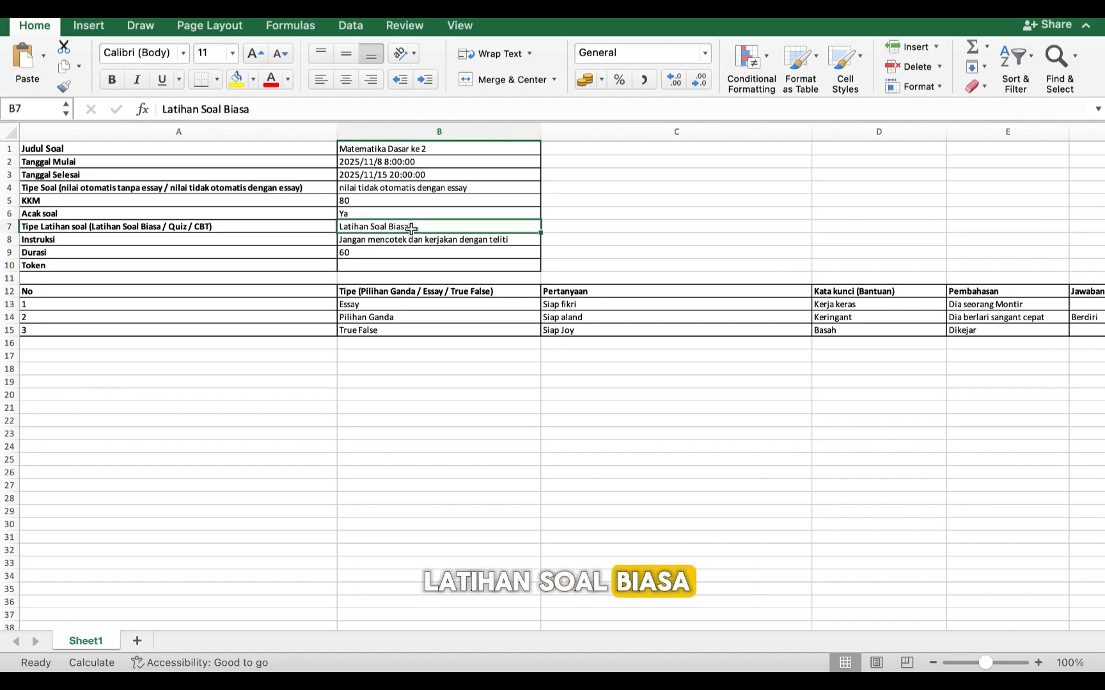
left_click(367, 264)
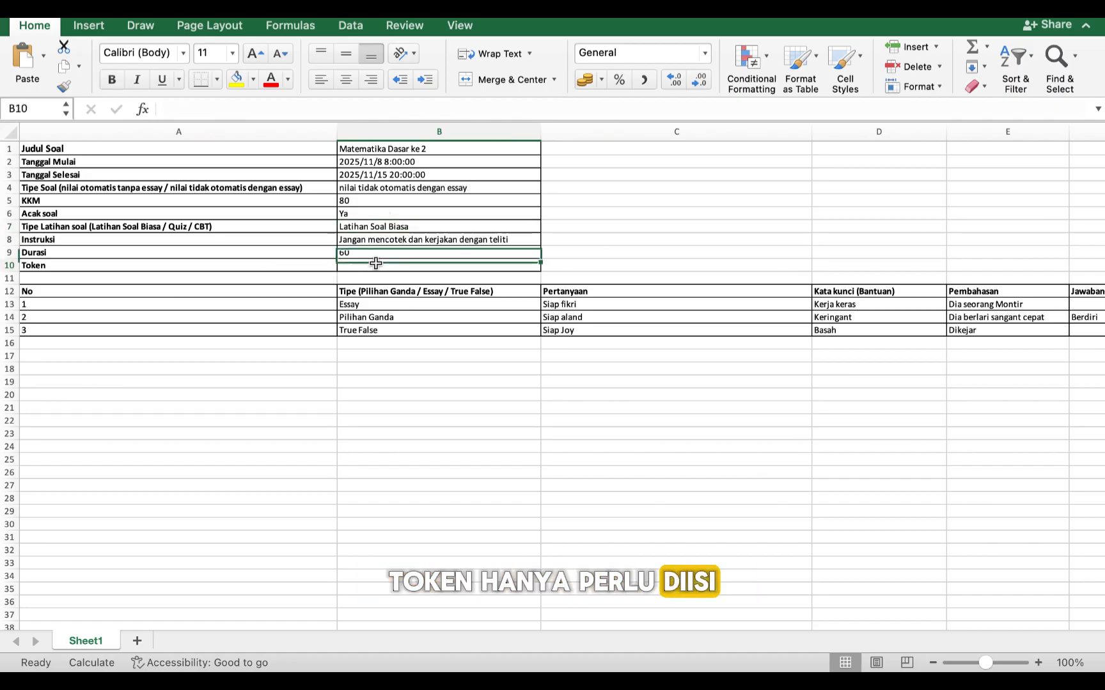
left_click(373, 226)
left_click(519, 397)
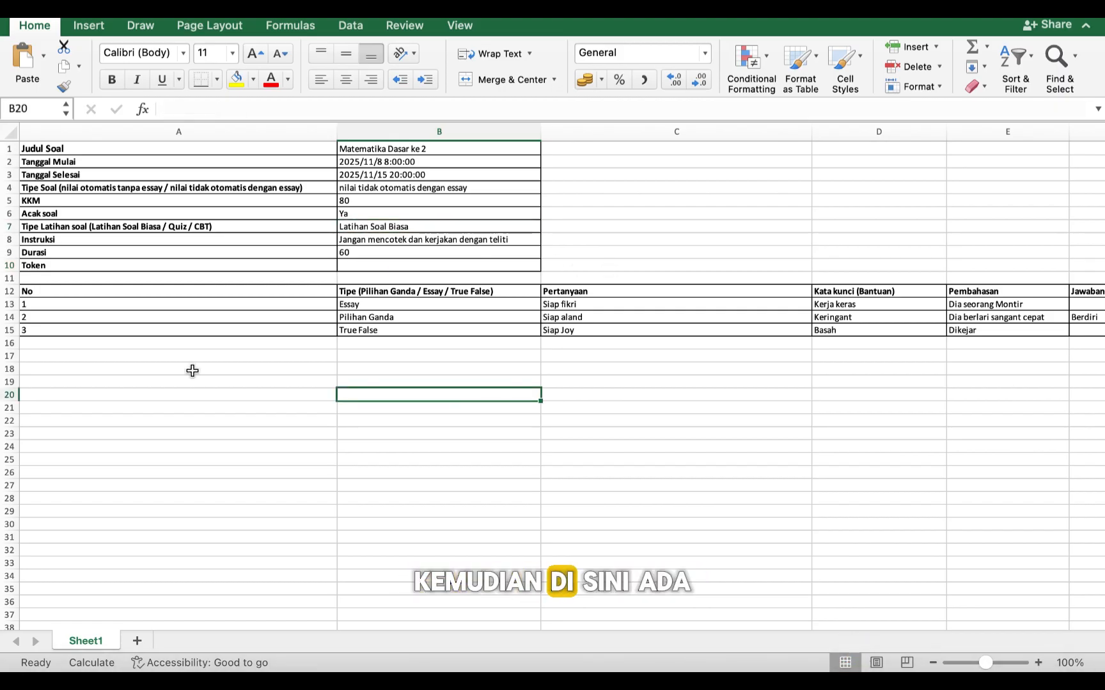
left_click(171, 307)
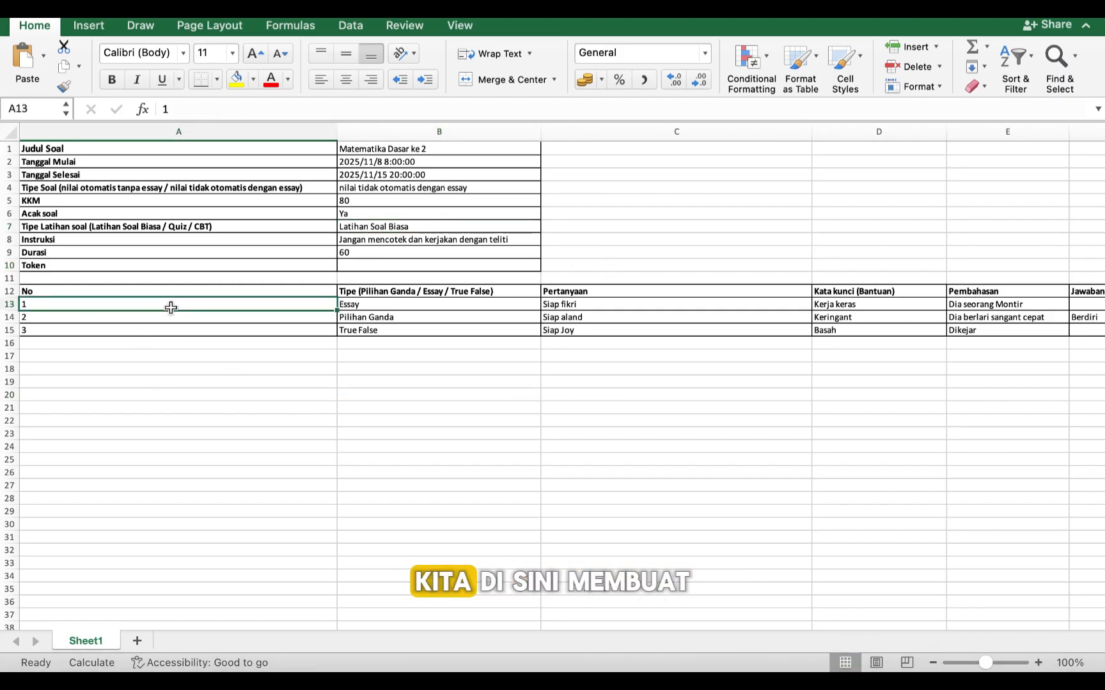
left_click(150, 343)
left_click(395, 369)
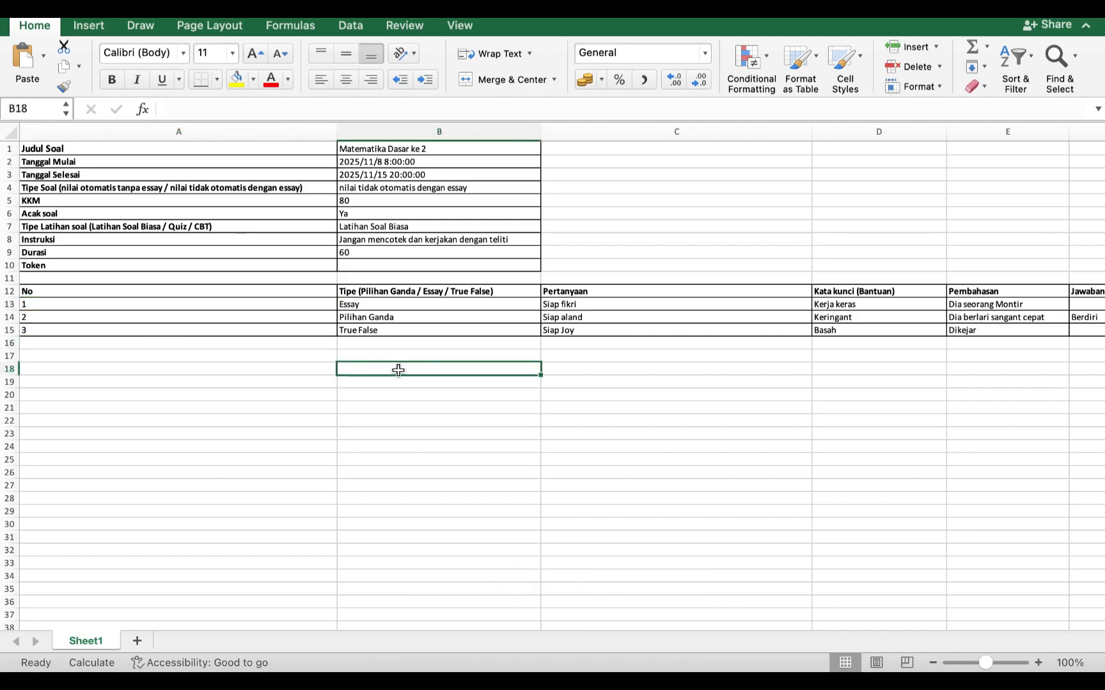
scroll(447, 377, "right", 3)
scroll(423, 355, "left", 2)
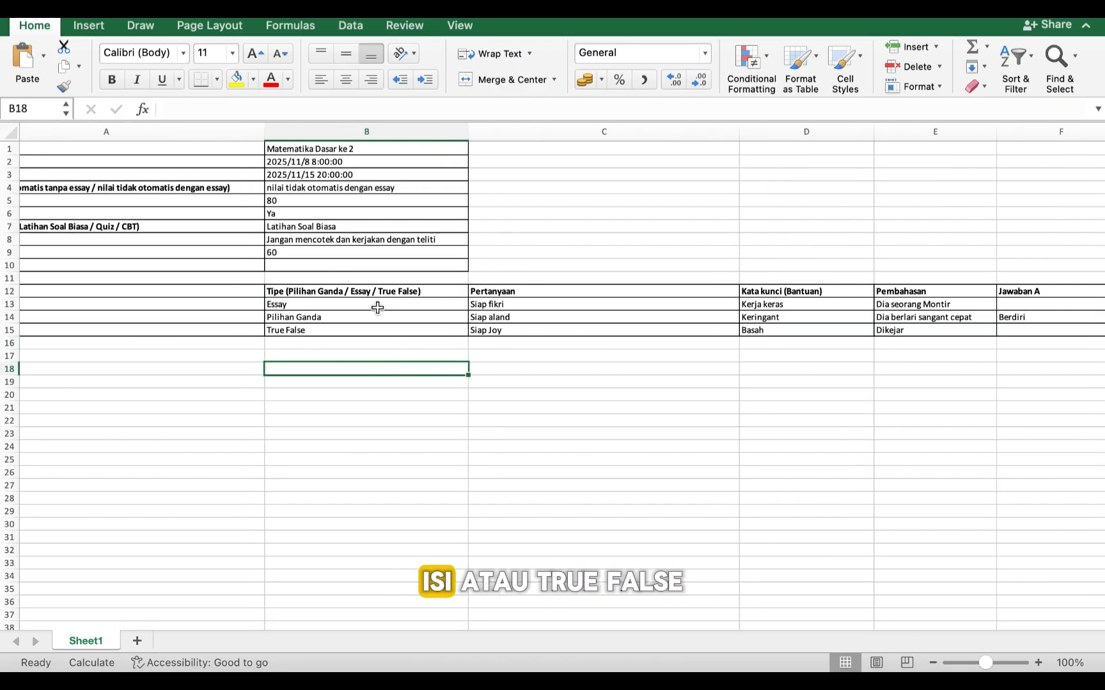
scroll(396, 312, "right", 3)
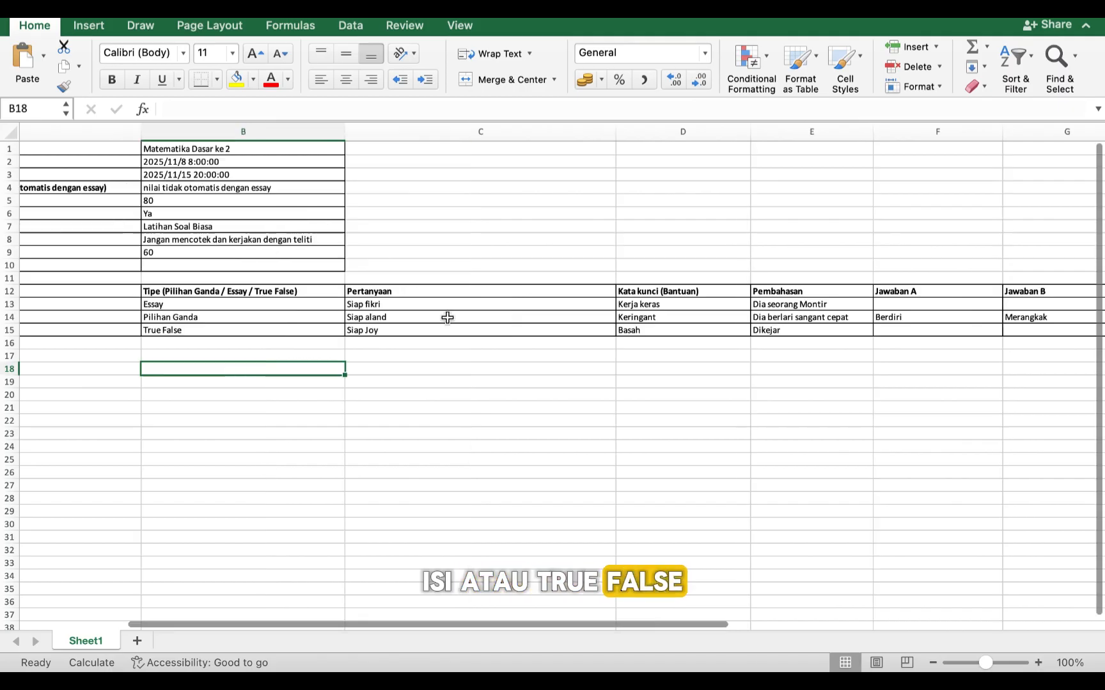
left_click(393, 304)
scroll(447, 338, "left", 2)
left_click(498, 371)
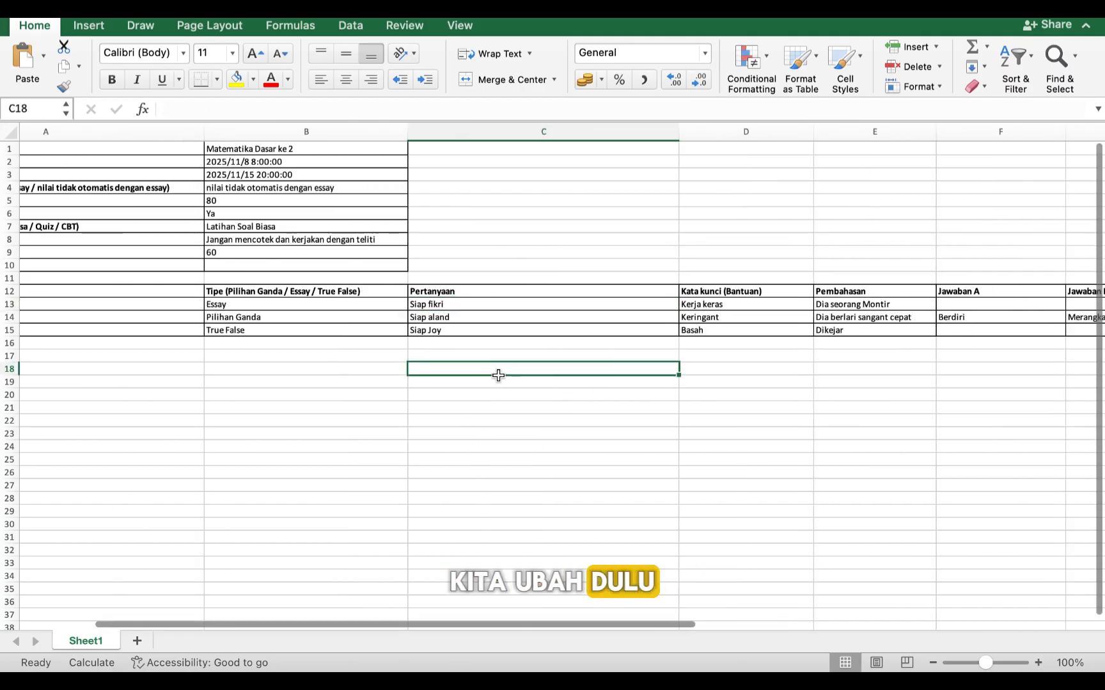
Clear the sample data in the question rows from the Pertanyaan column through the Bobot column, keeping the numbers and question types
left_click(486, 304)
left_click_drag(487, 304, 1097, 377)
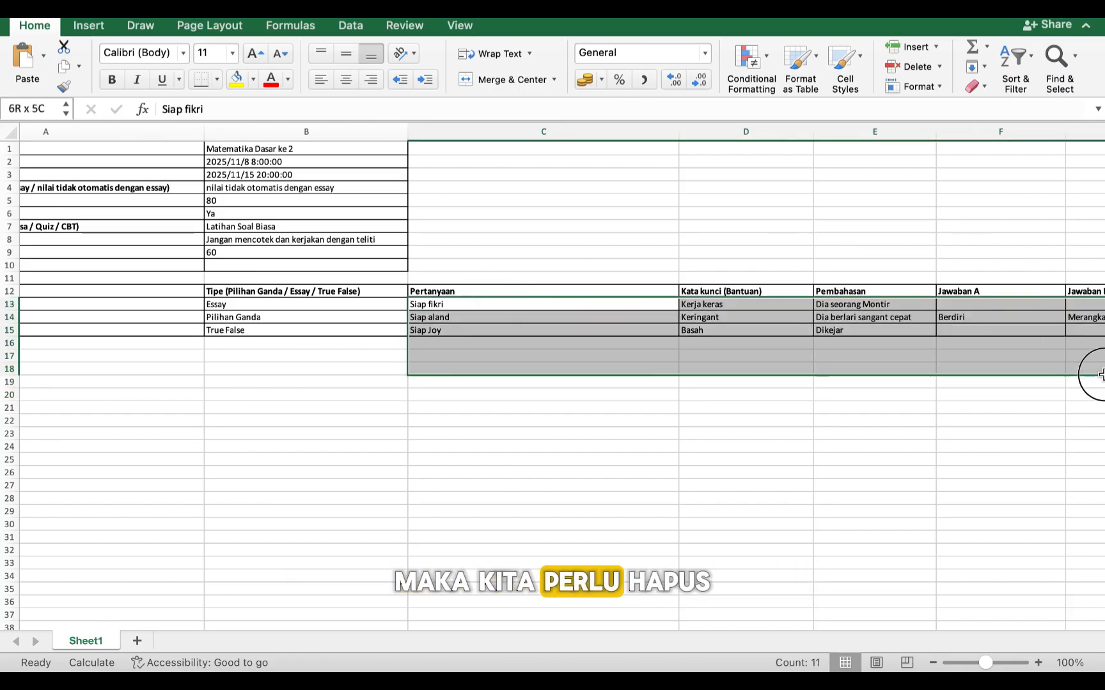
scroll(871, 420, "right", 10)
key("shift+Right")
key("shift+Right")
key("shift+Right")
key("shift+Right")
key("shift+Right")
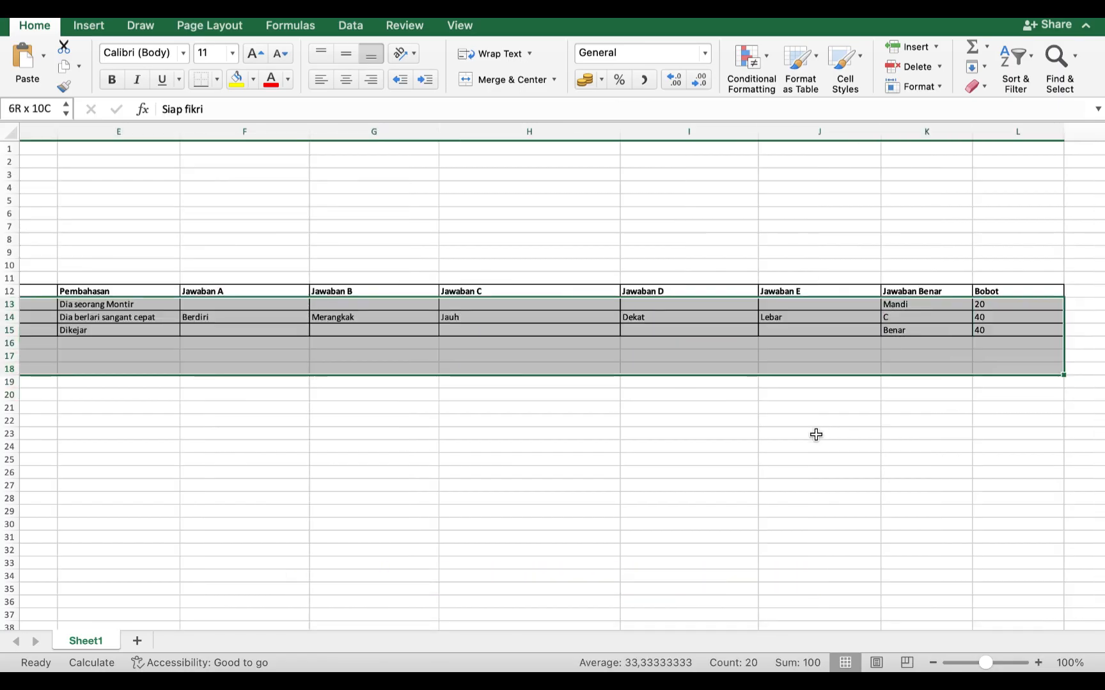
key("Delete")
scroll(703, 383, "left", 10)
left_click(593, 307)
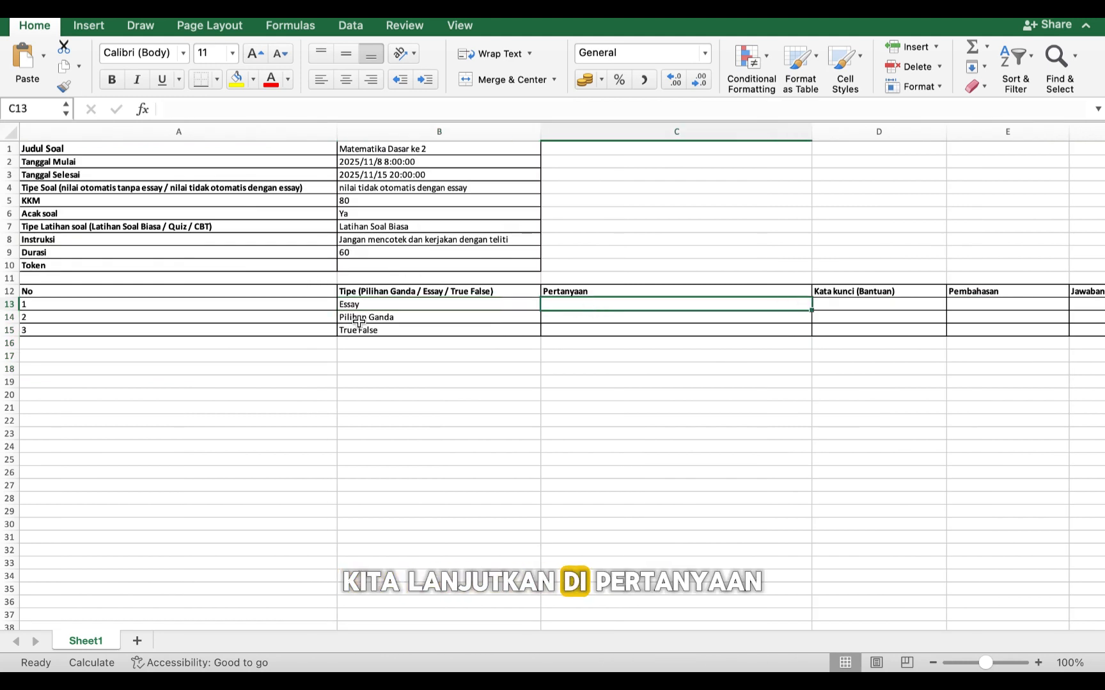
Fill in essay question 1 with Pertanyaan "7 x 7", Kata kunci "Perkalian" and Pembahasan "7 x 7 = 49"
left_click(455, 310)
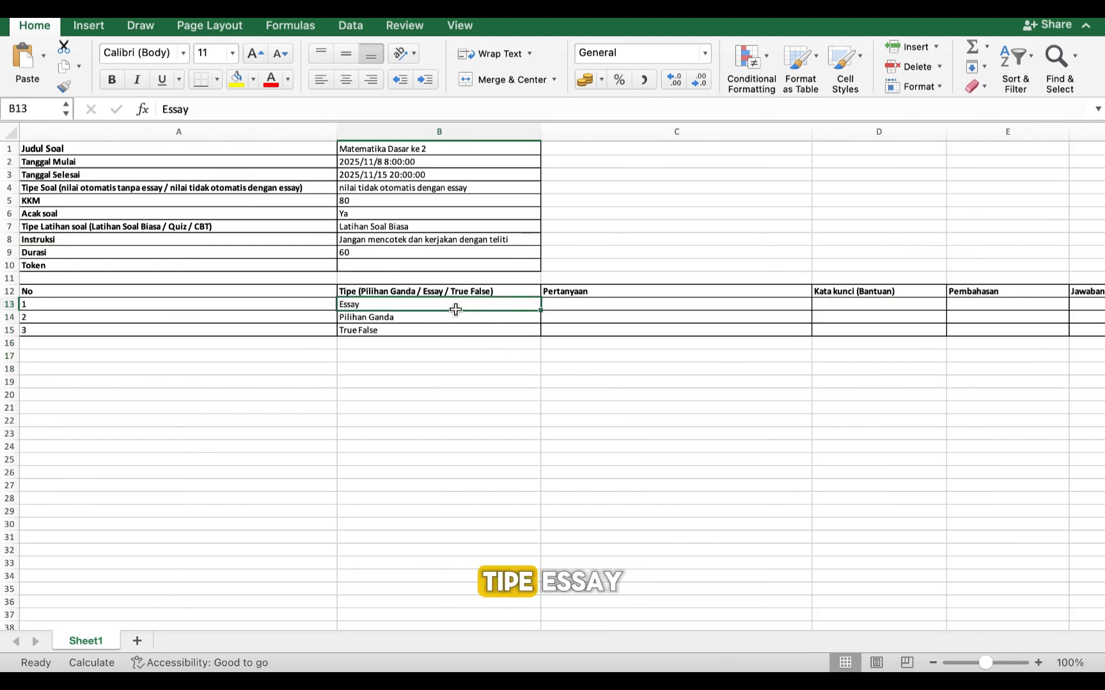
left_click(592, 306)
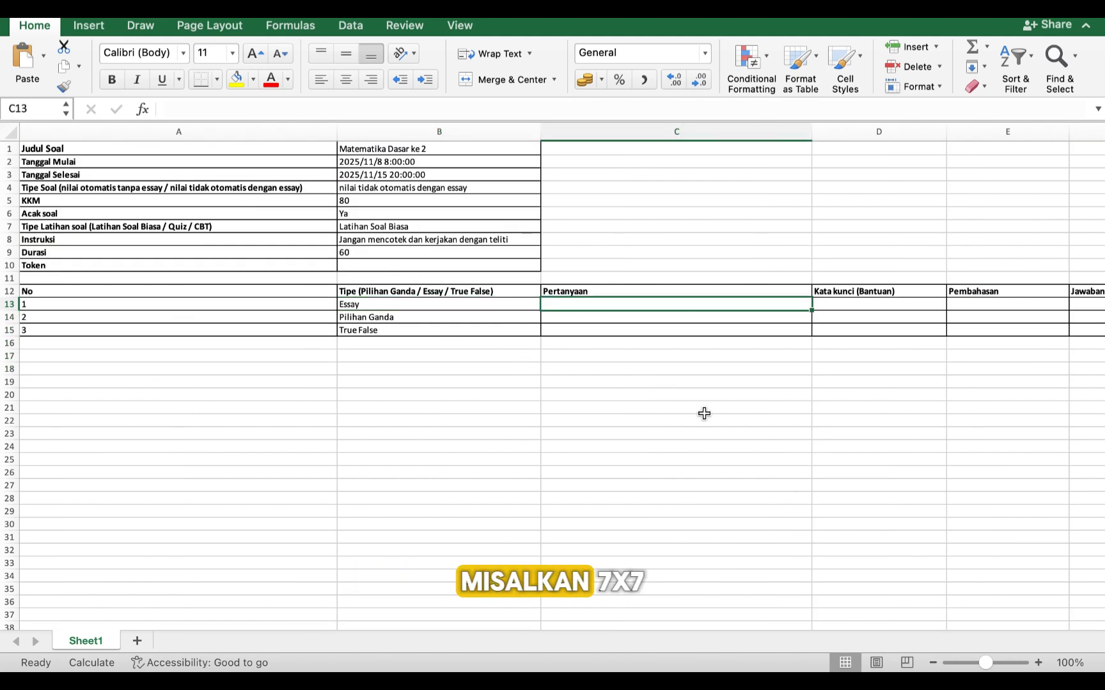
type("7 x 7")
key("Tab")
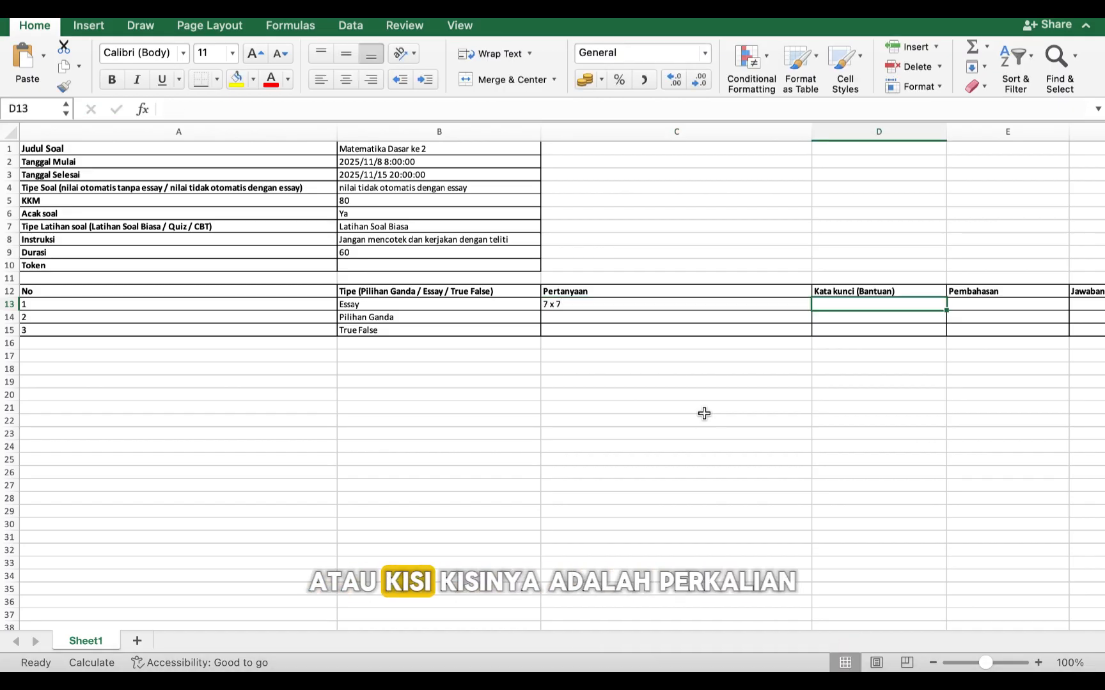
type("Perkalian")
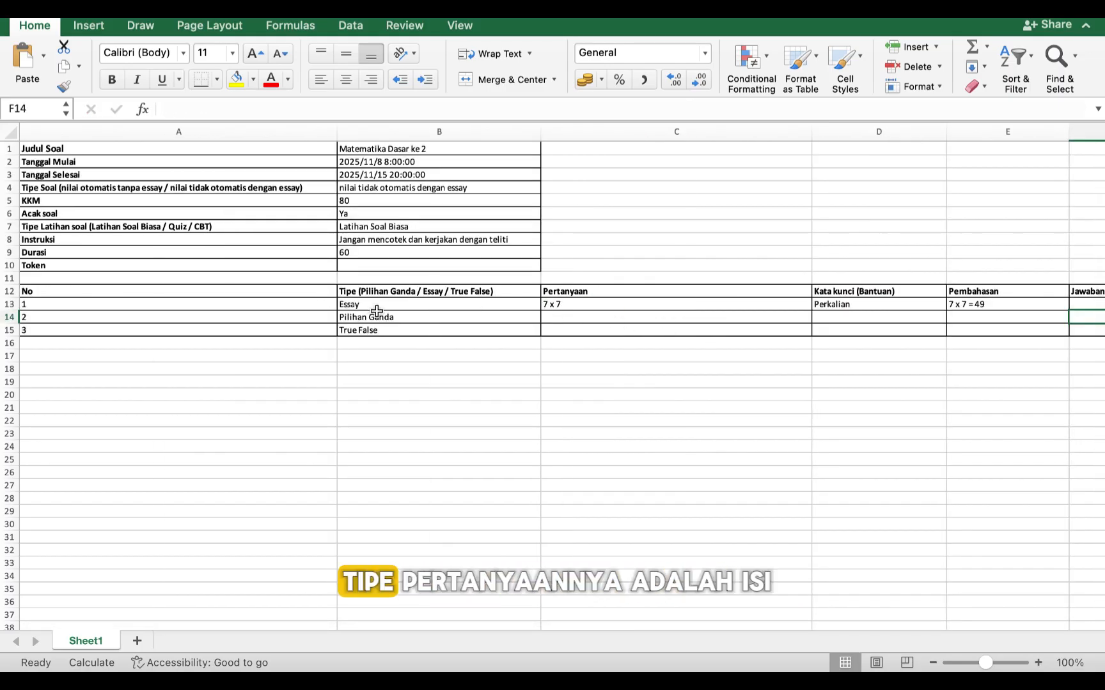
Leave Jawaban A to E empty for essay question 1, and set its Jawaban Benar to 49 and Bobot to 30
scroll(469, 316, "right", 5)
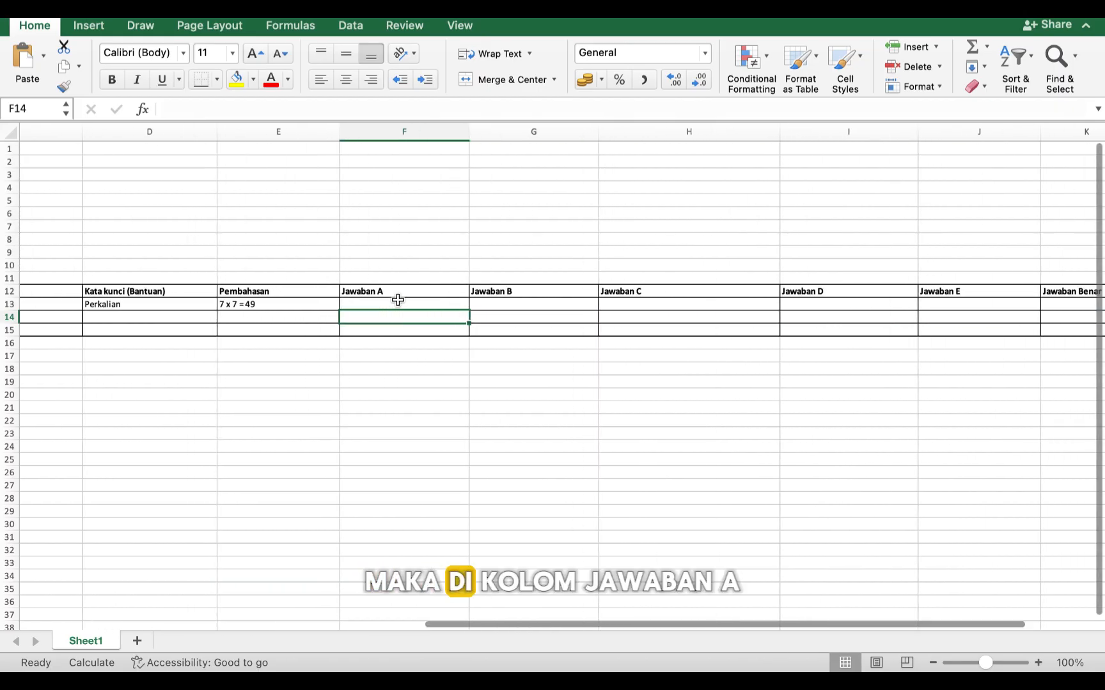
scroll(540, 304, "right", 3)
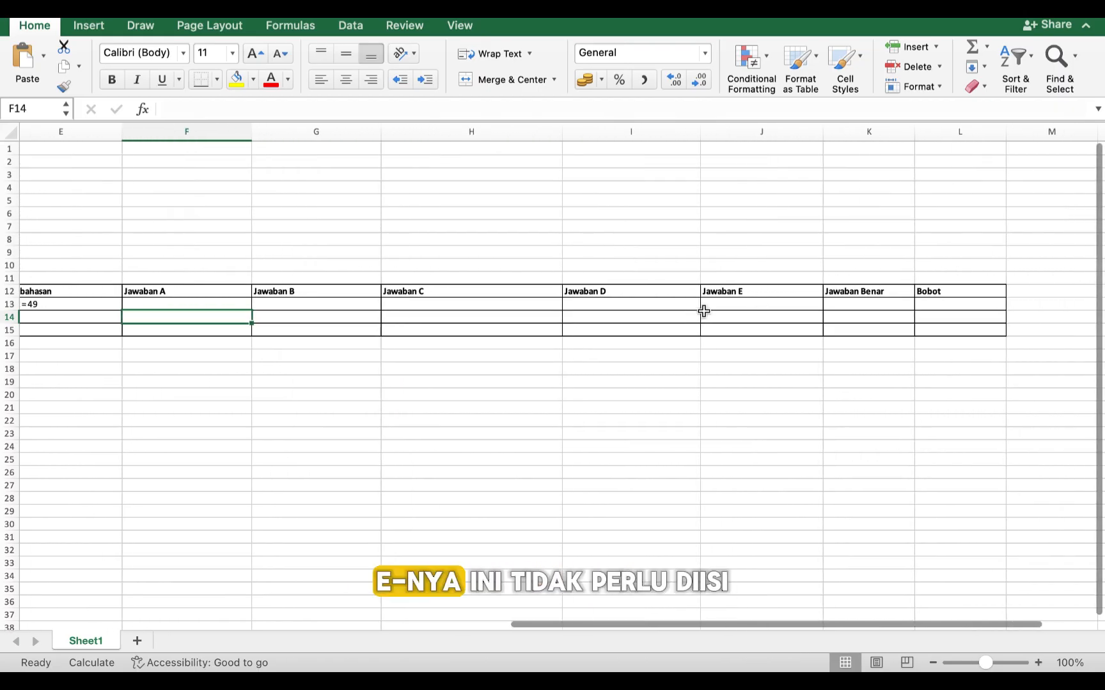
left_click(742, 304)
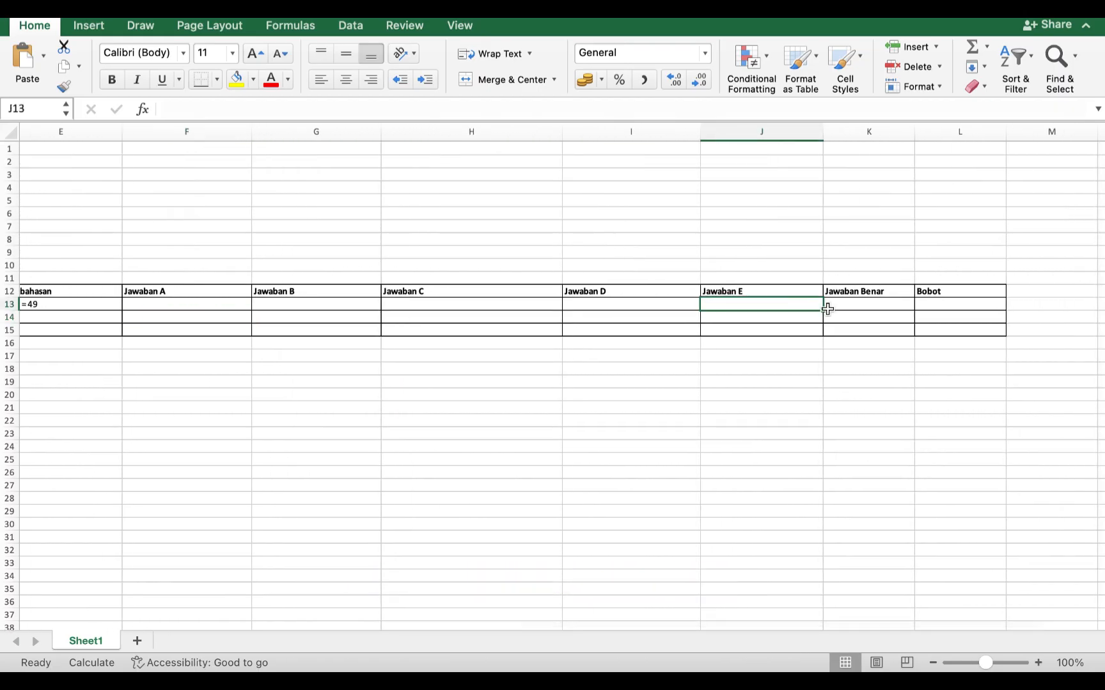
left_click(864, 301)
type("49")
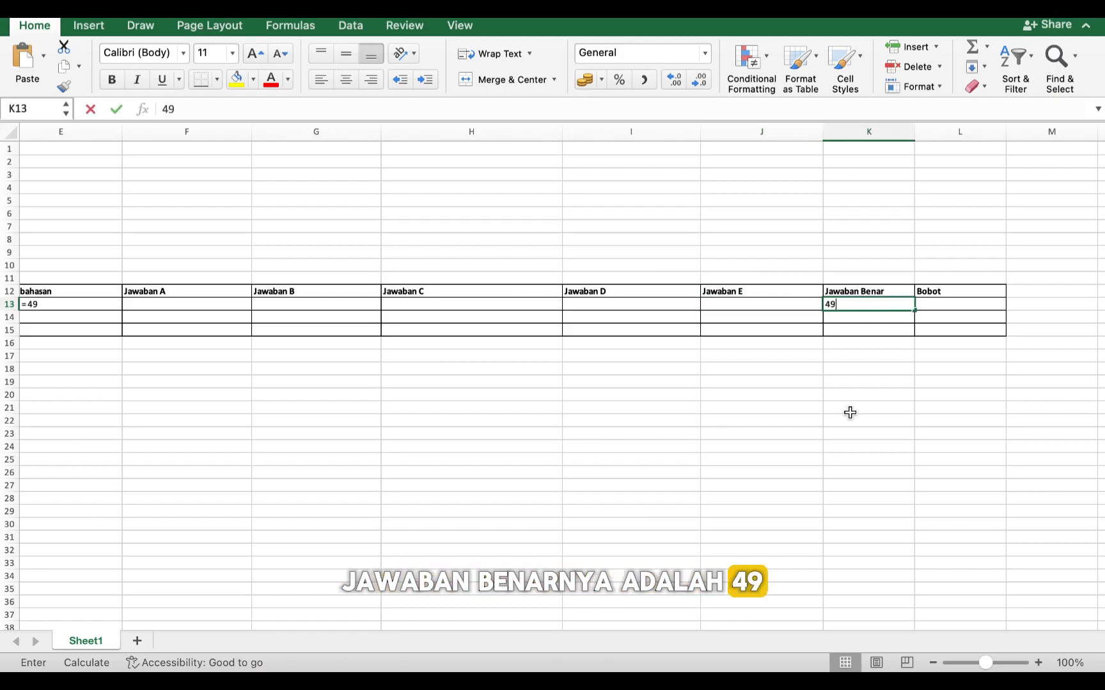
key("Tab")
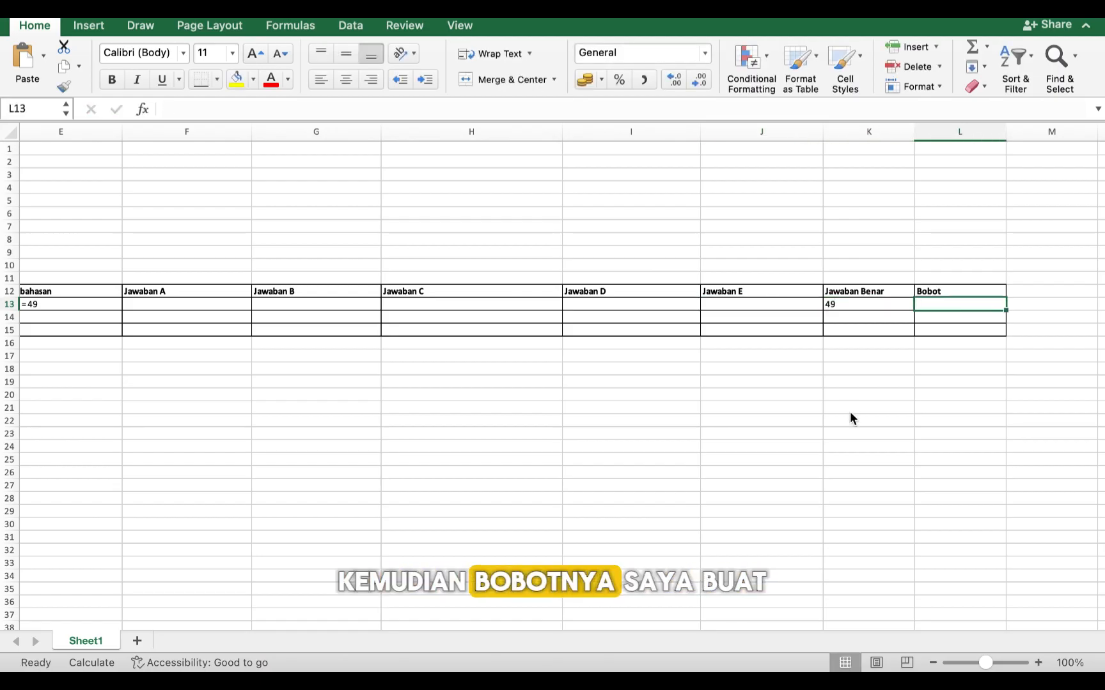
type("30")
key("Return")
Fill in Pilihan Ganda question 2 with Pertanyaan "8 x 8", Kata kunci "Perkalian" and Pembahasan "8 x 8 = 64"
scroll(430, 319, "left", 10)
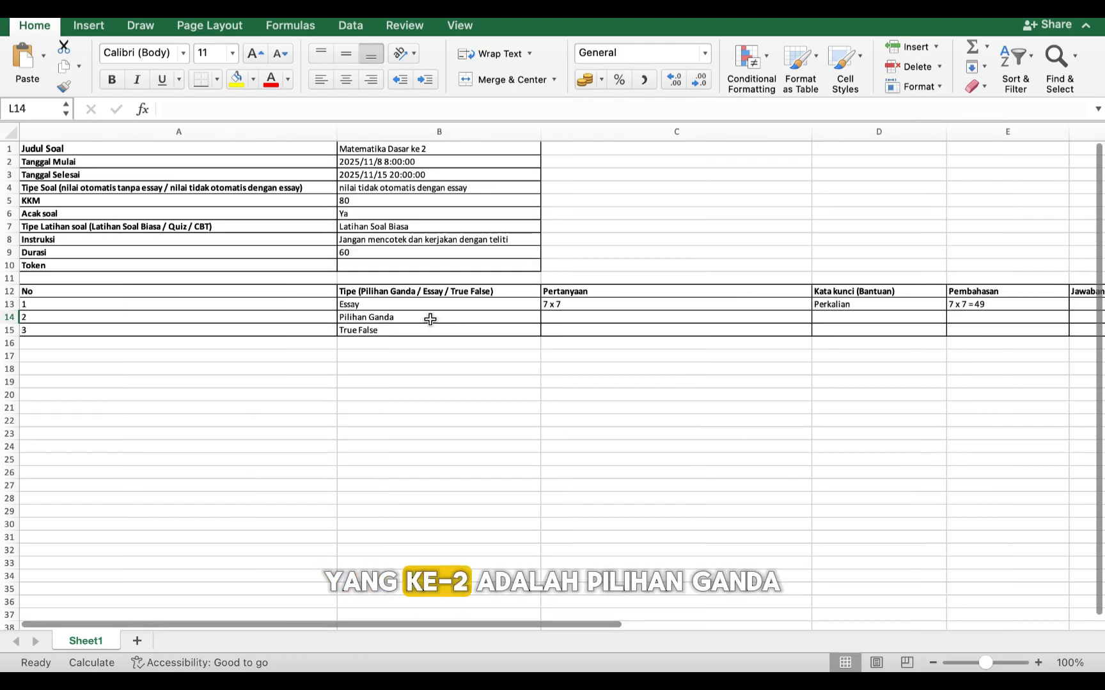
left_click(571, 318)
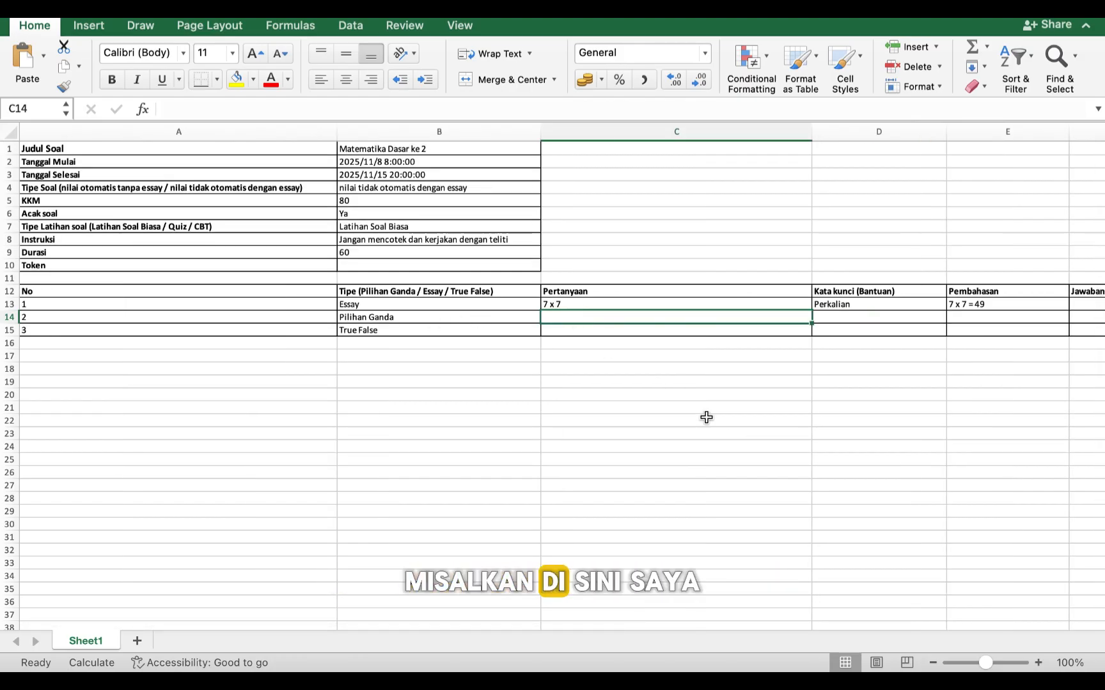
type("8")
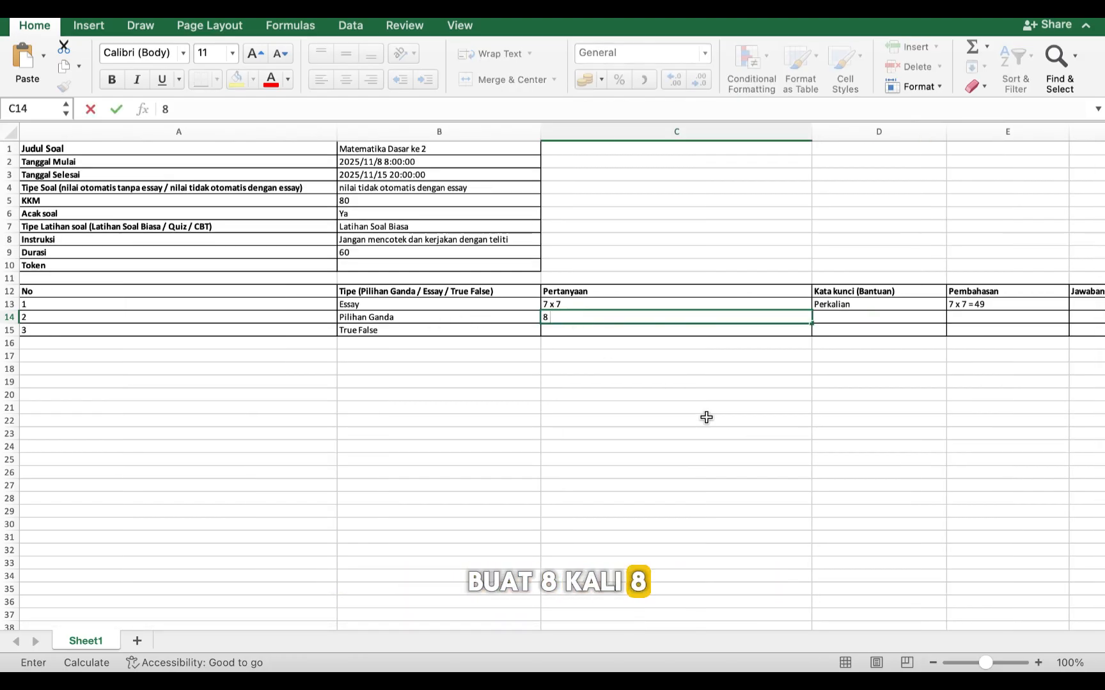
type(" x 8")
key("Tab")
type("P")
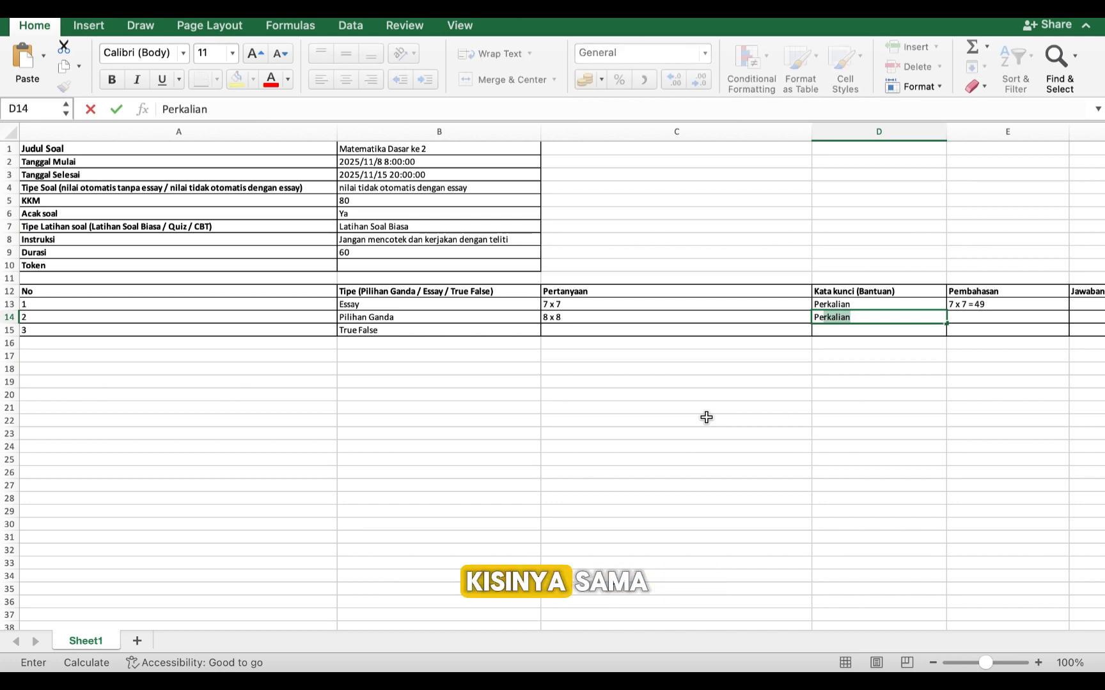
key("Tab")
type("8")
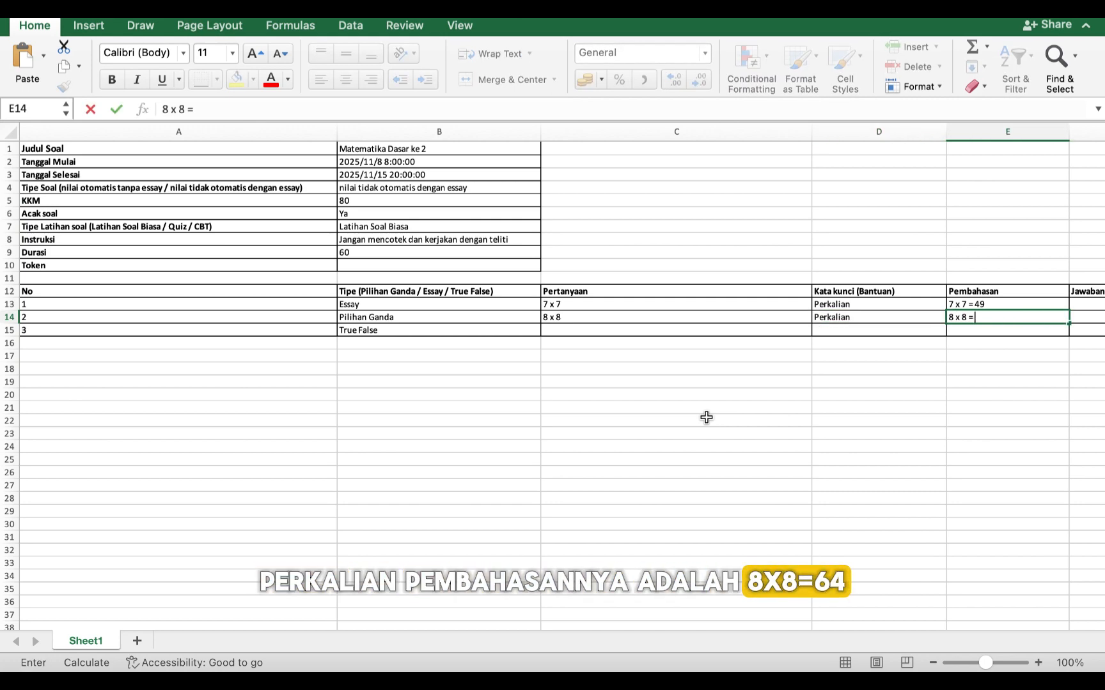
type(" x 8 = 64")
key("Tab")
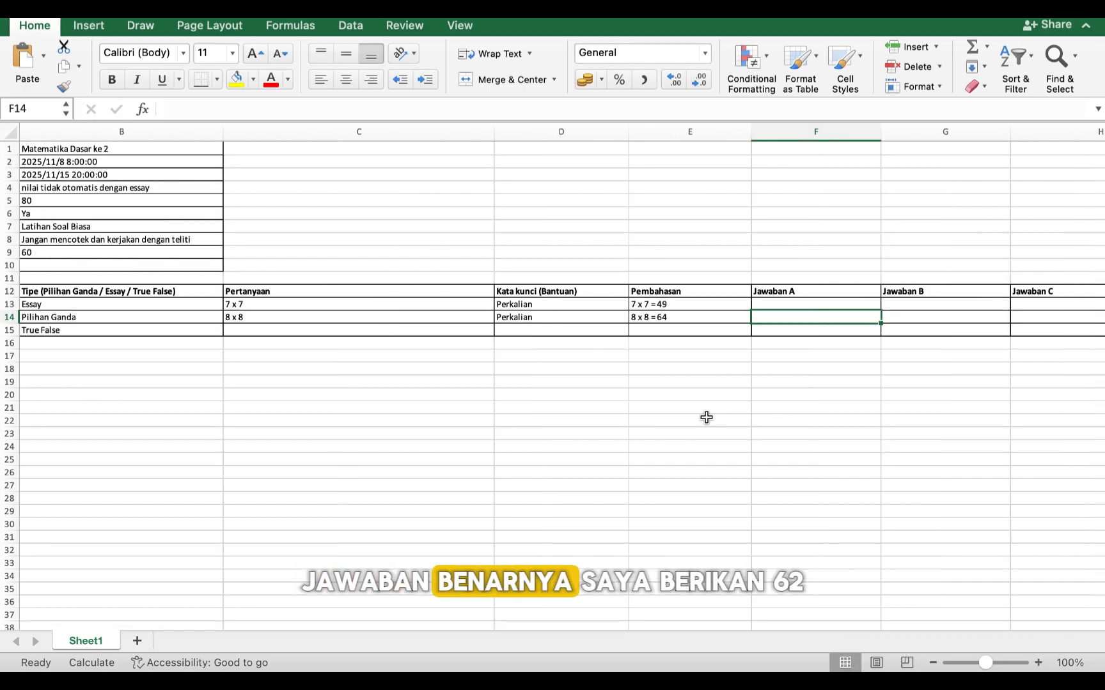
Enter 62, 63, 64, 65 and 66 as Jawaban A to E for question 2
type("62")
key("Tab")
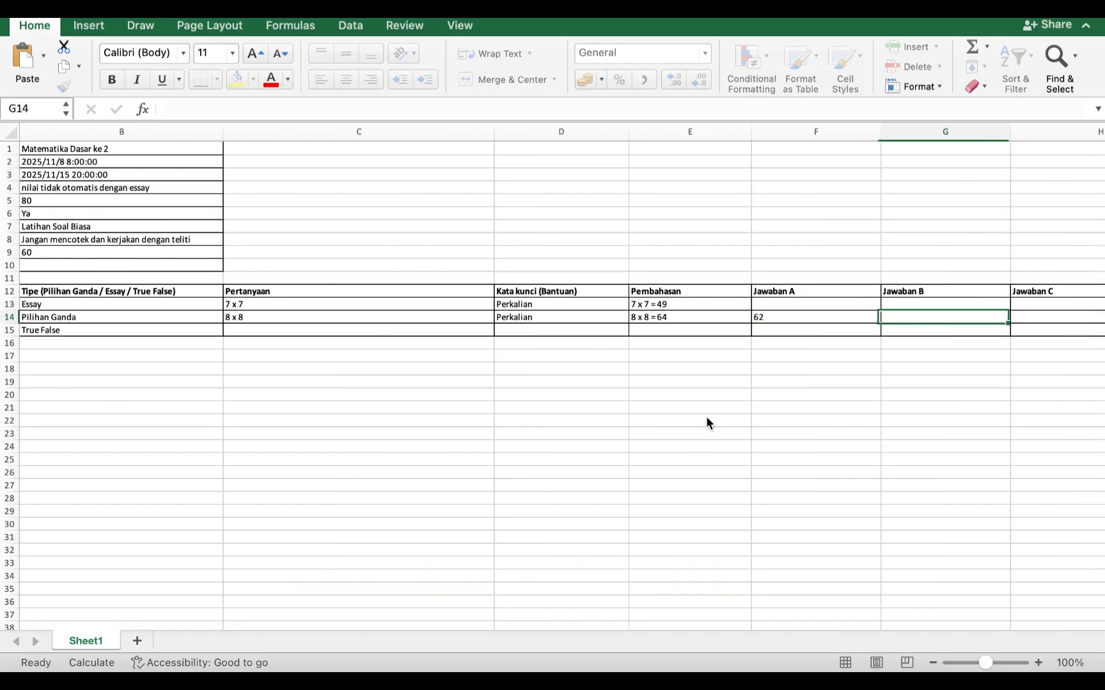
type("63")
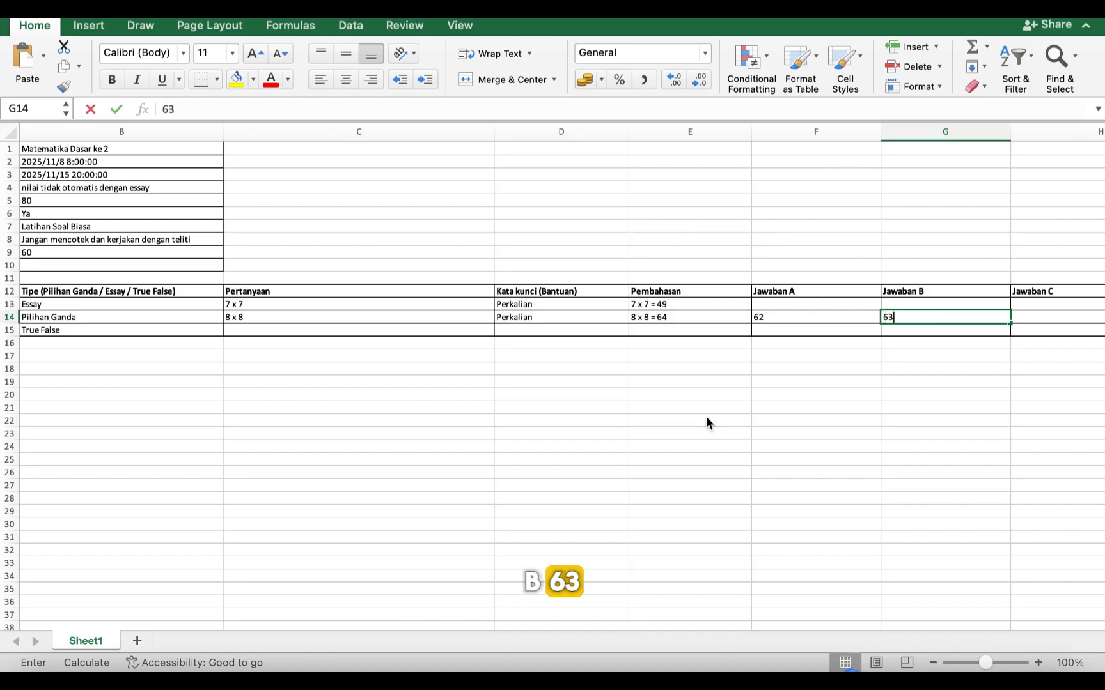
key("Tab")
type("64")
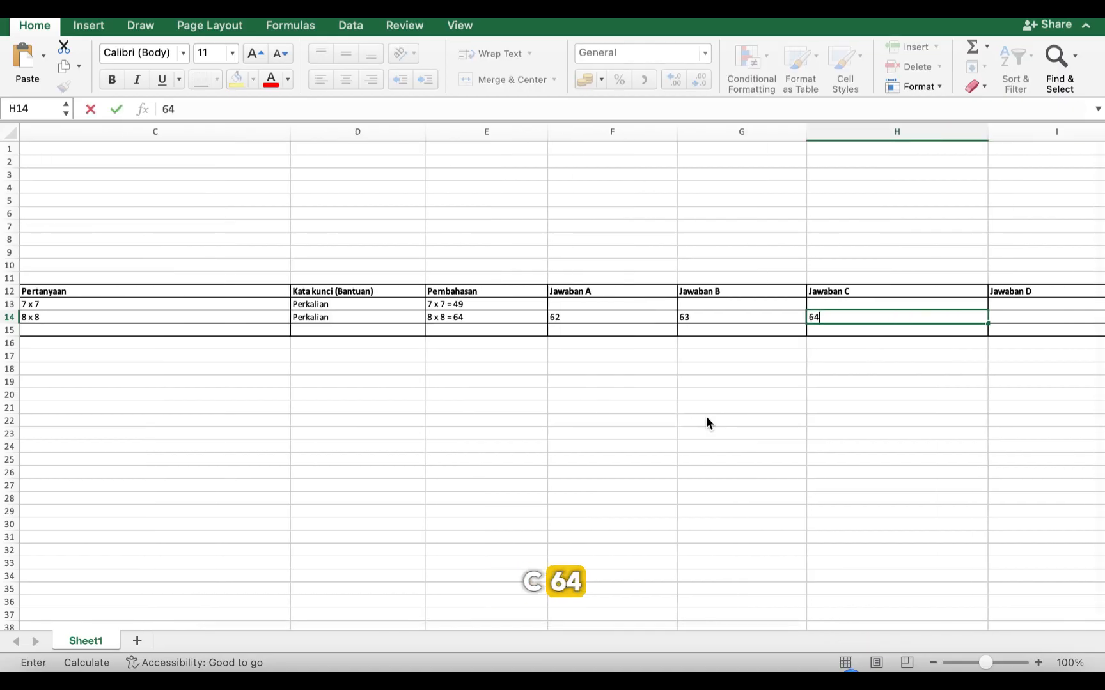
key("Tab")
type("65")
key("Tab")
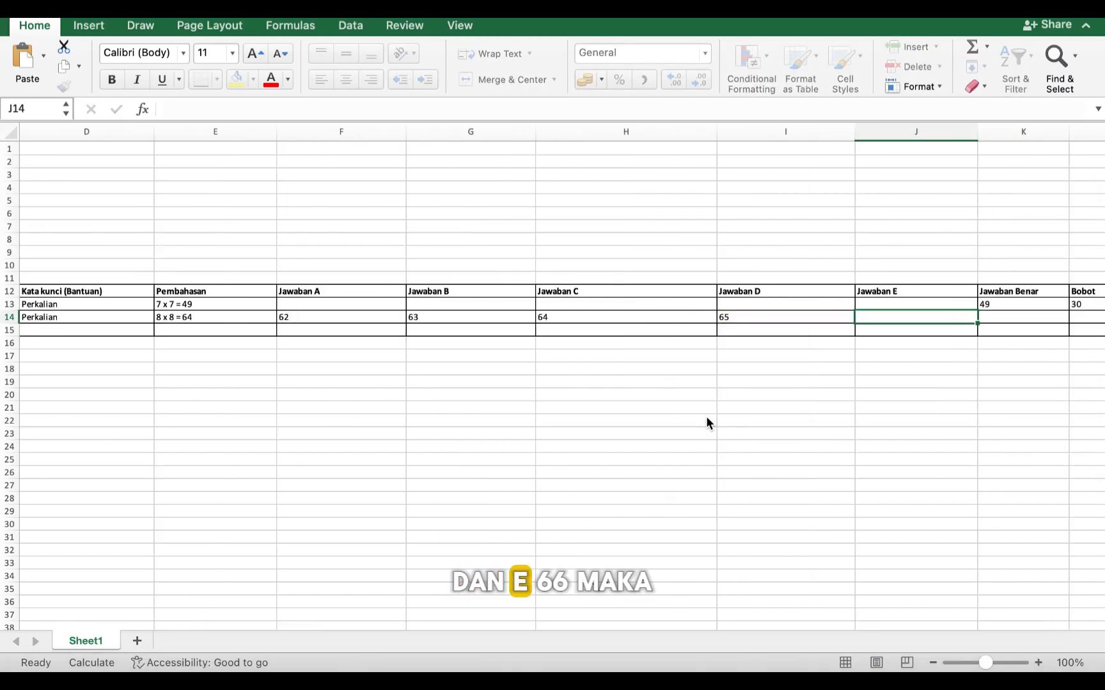
type("66")
key("Tab")
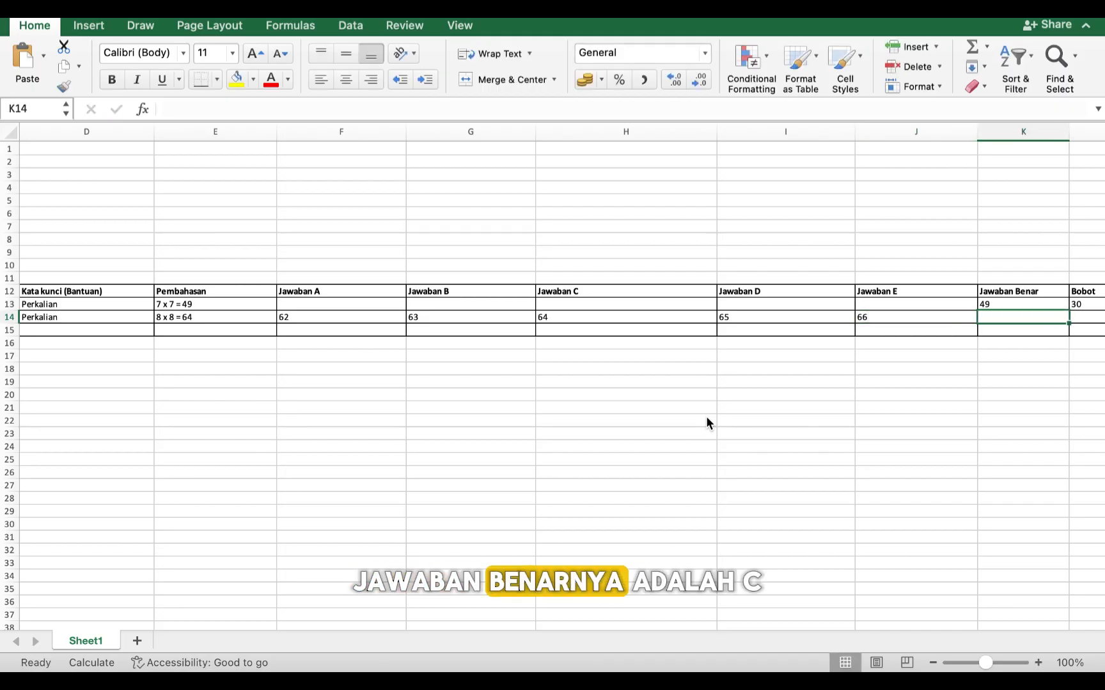
Set question 2's Jawaban Benar to C and its Bobot to 30
type("C")
key("Tab")
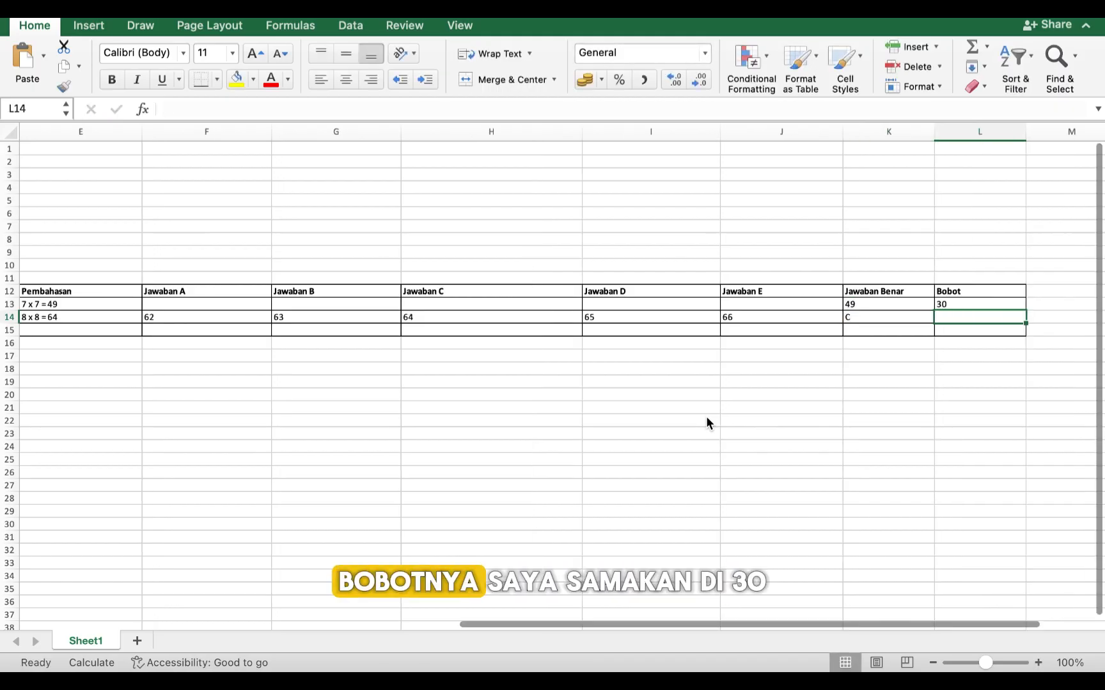
type("30")
key("Down")
Fill in True False question 3 with Pertanyaan "9 x 9 = 81", Kata kunci "Perkalian" and Pembahasan "9 x 9 = 81"
key("super+Left")
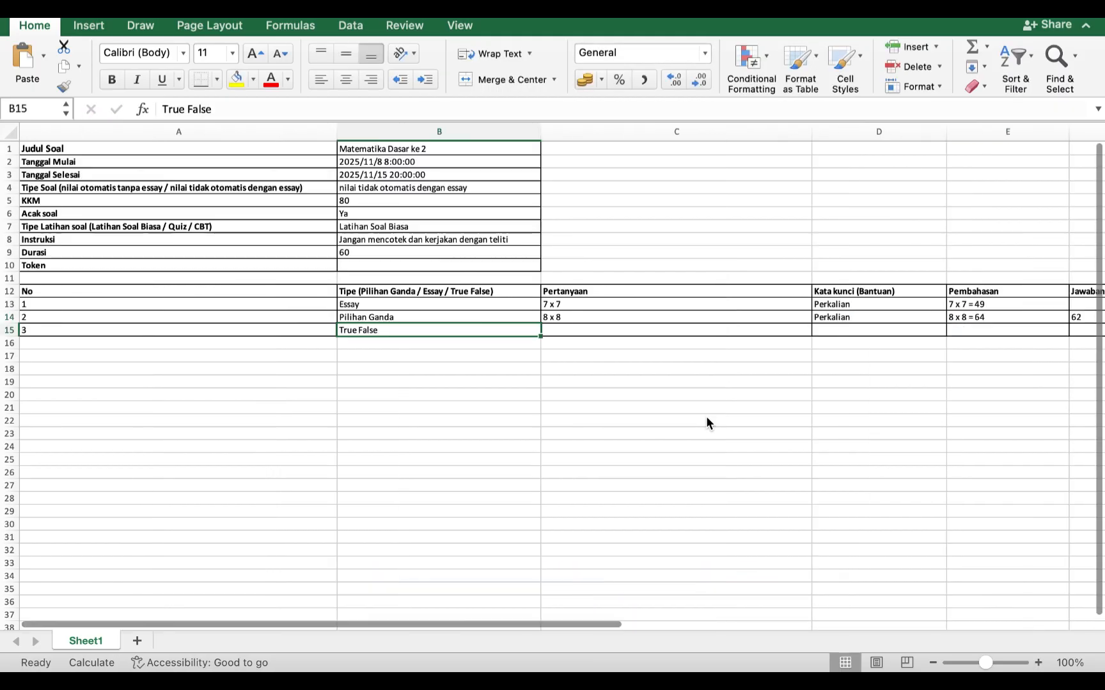
key("Right")
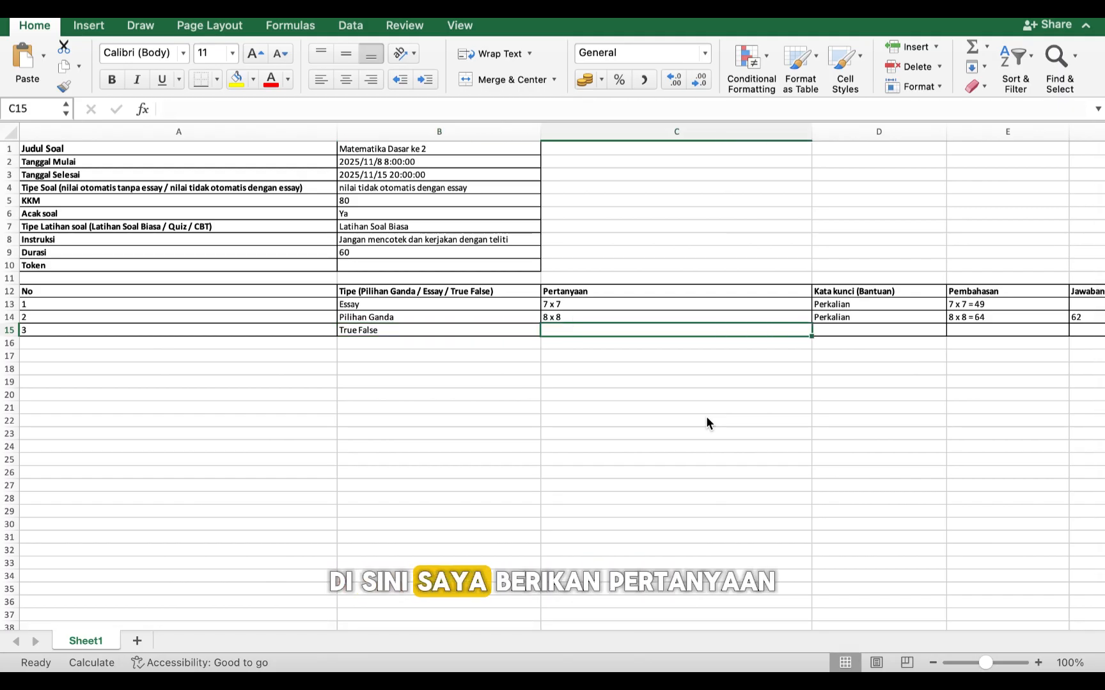
type("9 x")
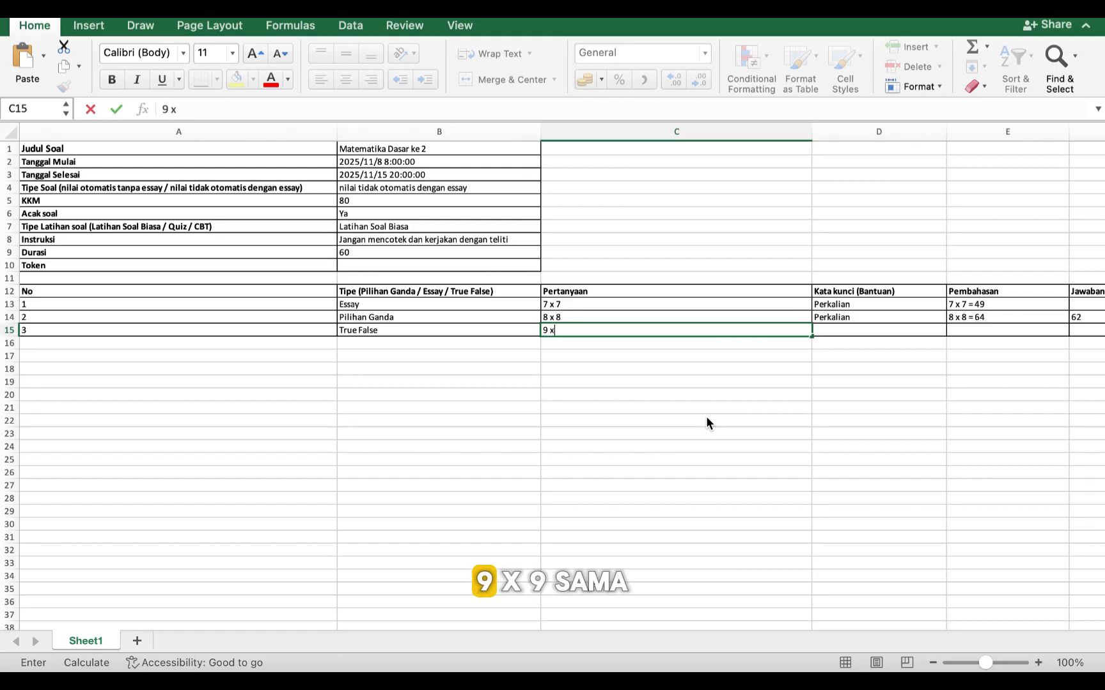
type(" 9 =81")
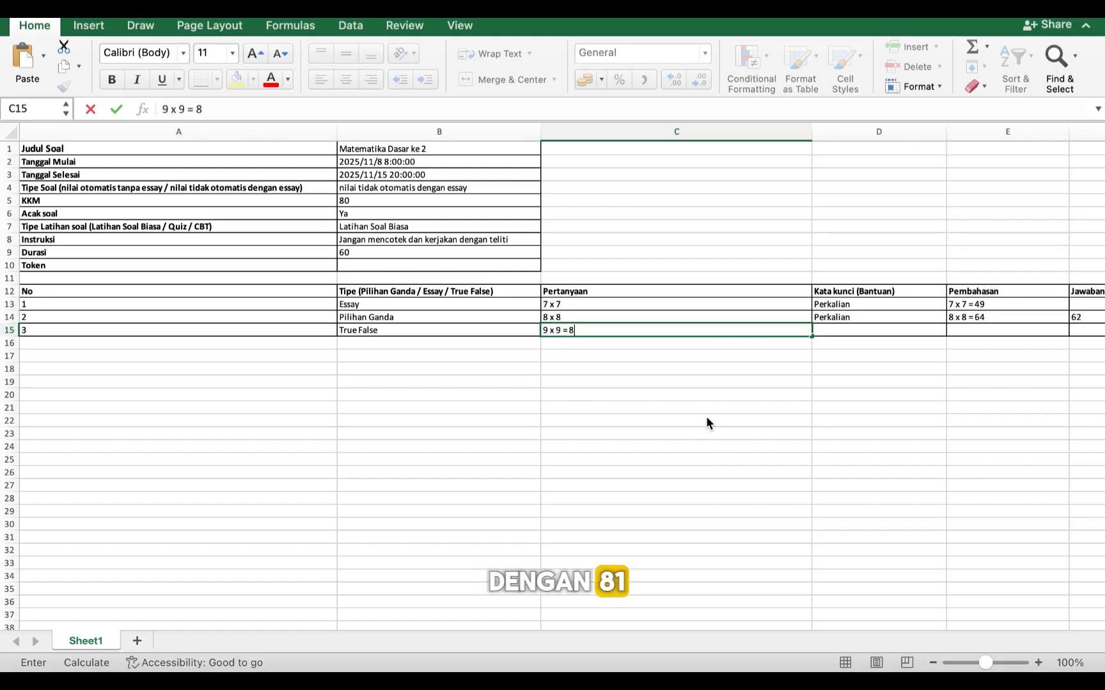
key("Tab")
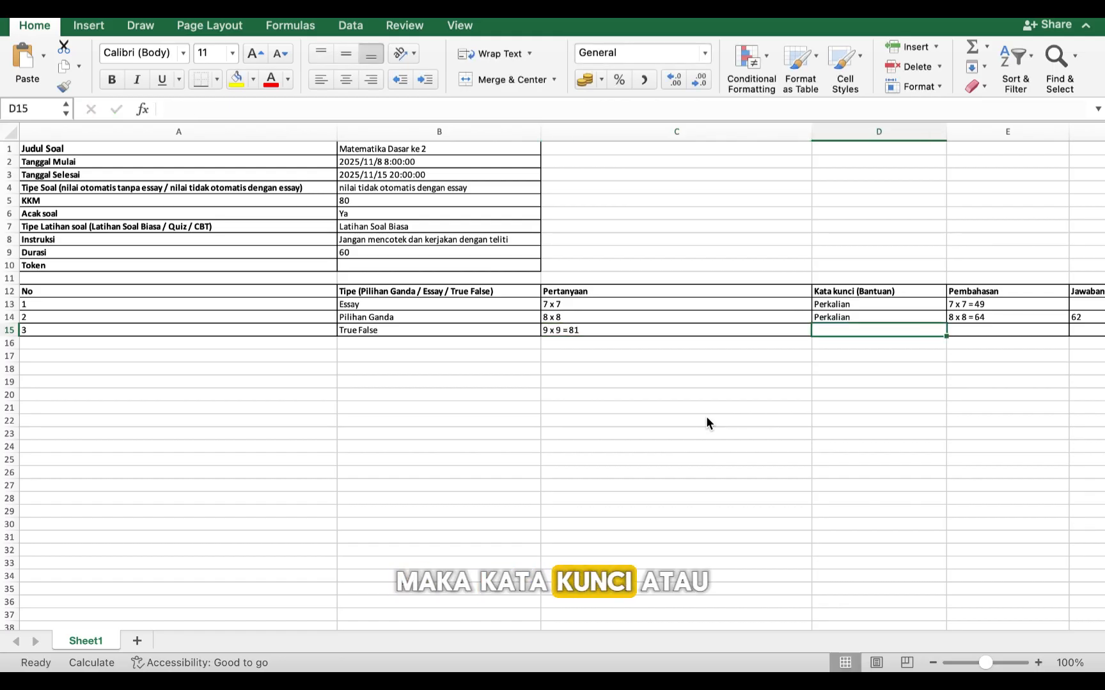
type("Pe")
key("Tab")
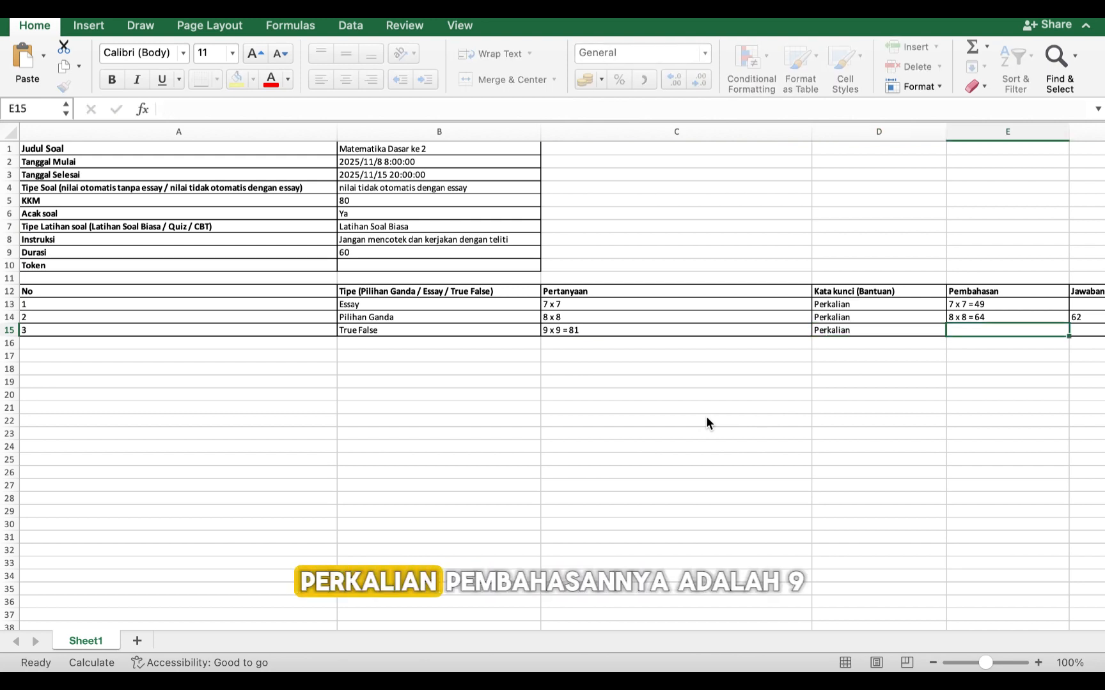
type("9")
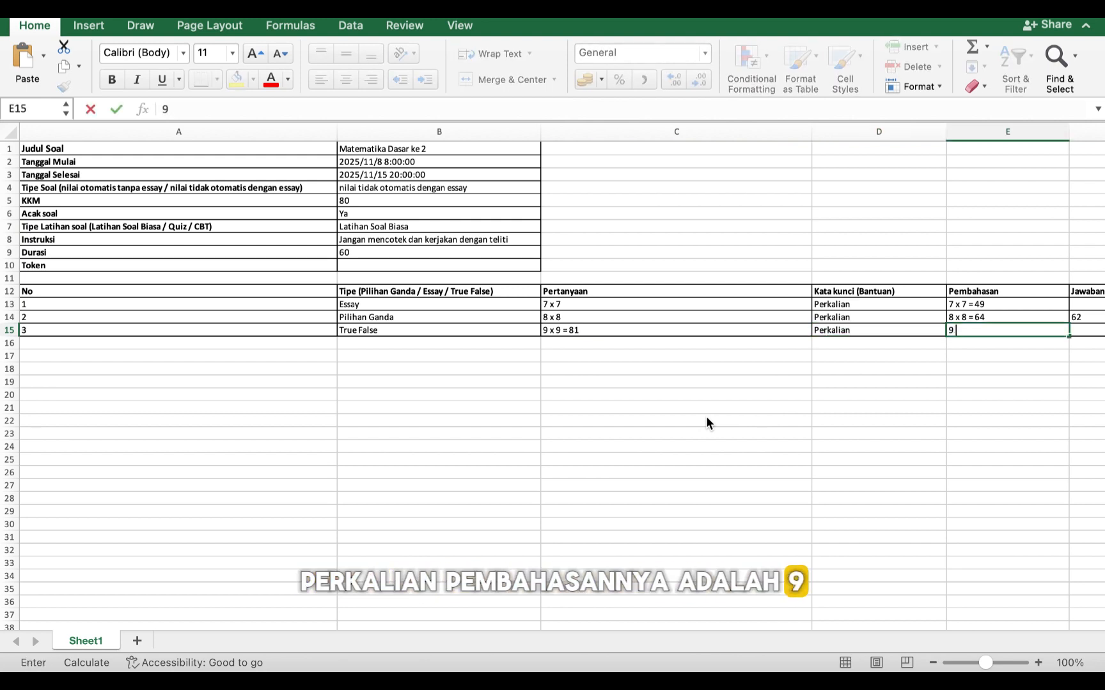
type(" x 9 = 81")
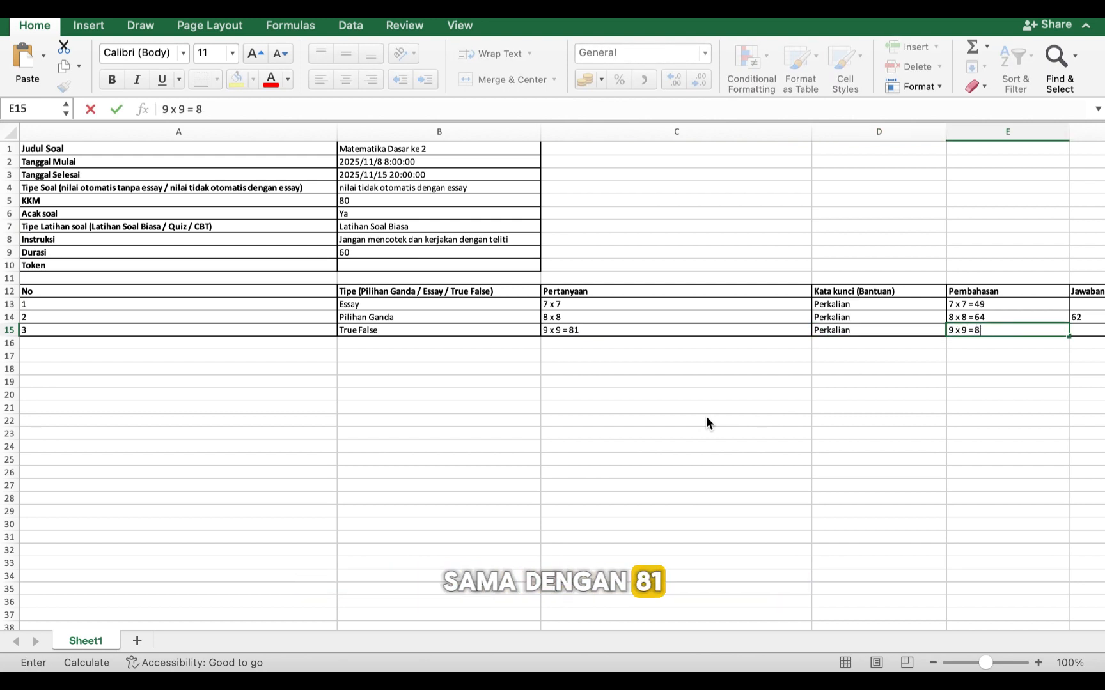
key("Tab")
Leave Jawaban A to E empty for question 3, and set its Jawaban Benar to "Benar" and Bobot to 40
key("Tab")
key("Tab")
key("Tab")
key("Tab")
key("Tab")
key("Tab")
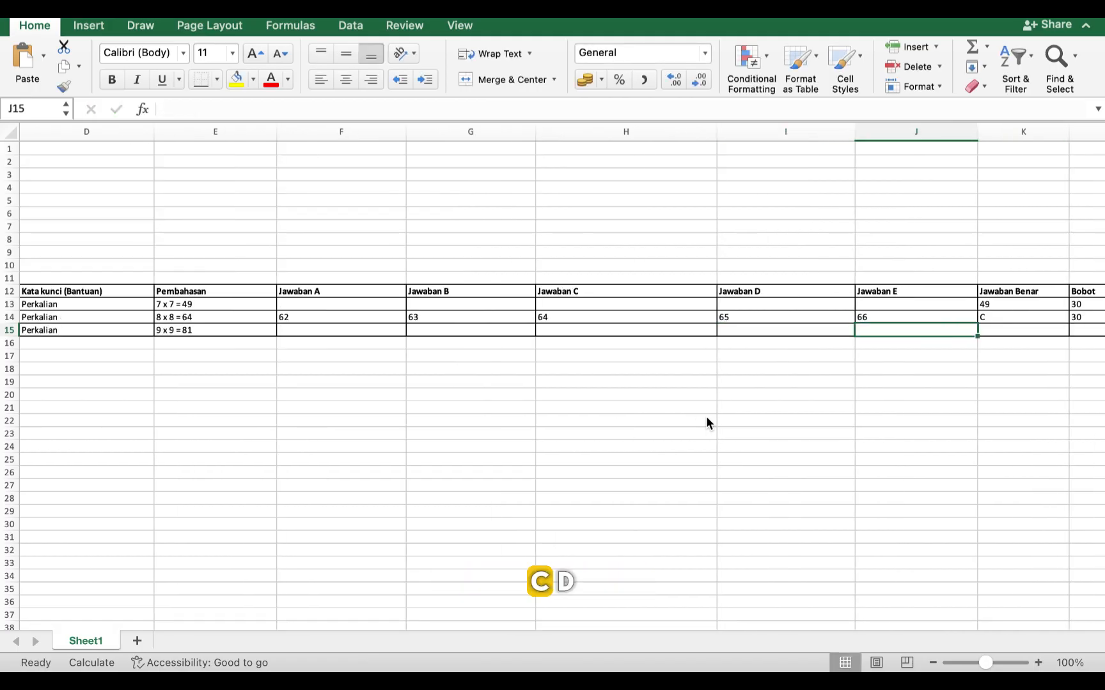
key("Left")
key("Left")
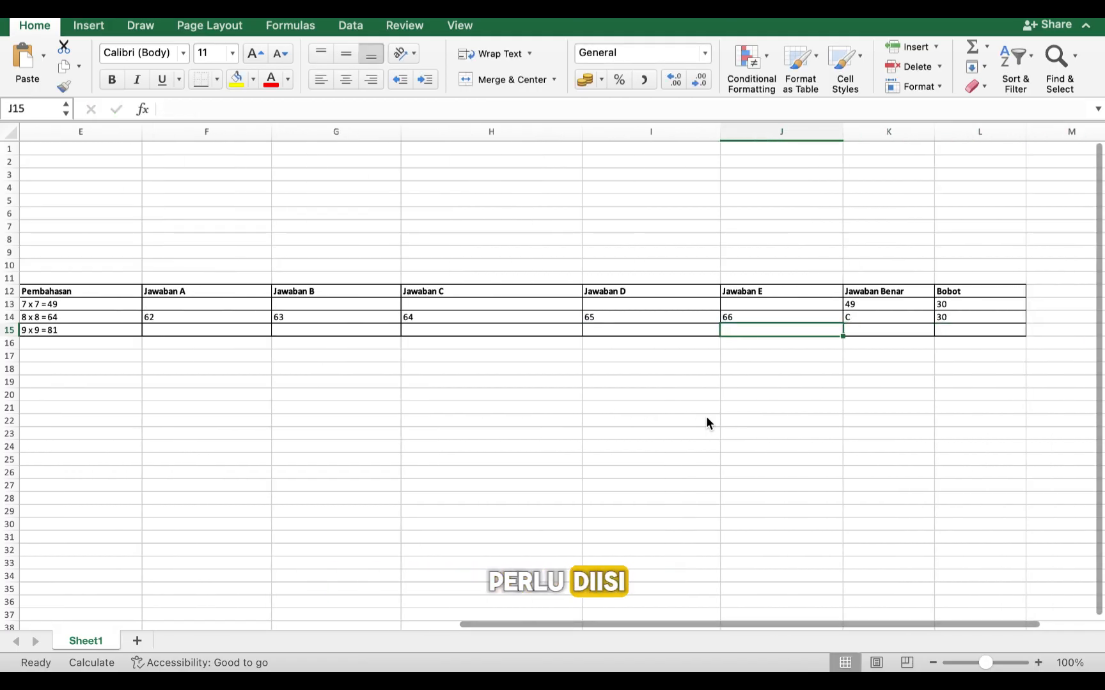
key("Right")
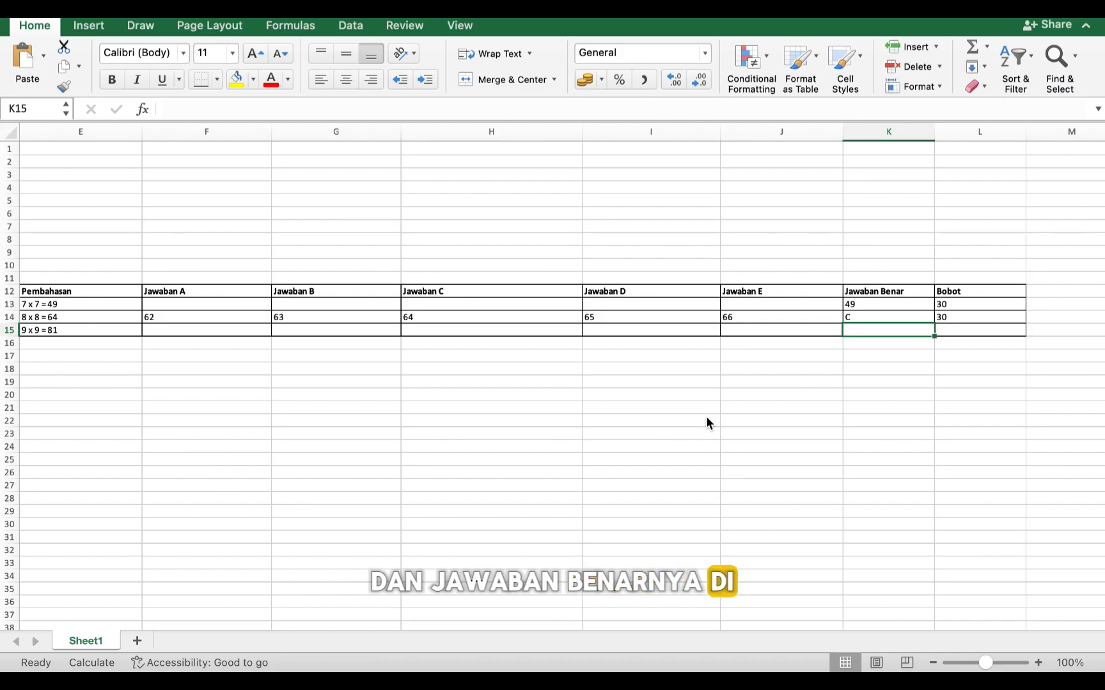
type("Benar")
key("Tab")
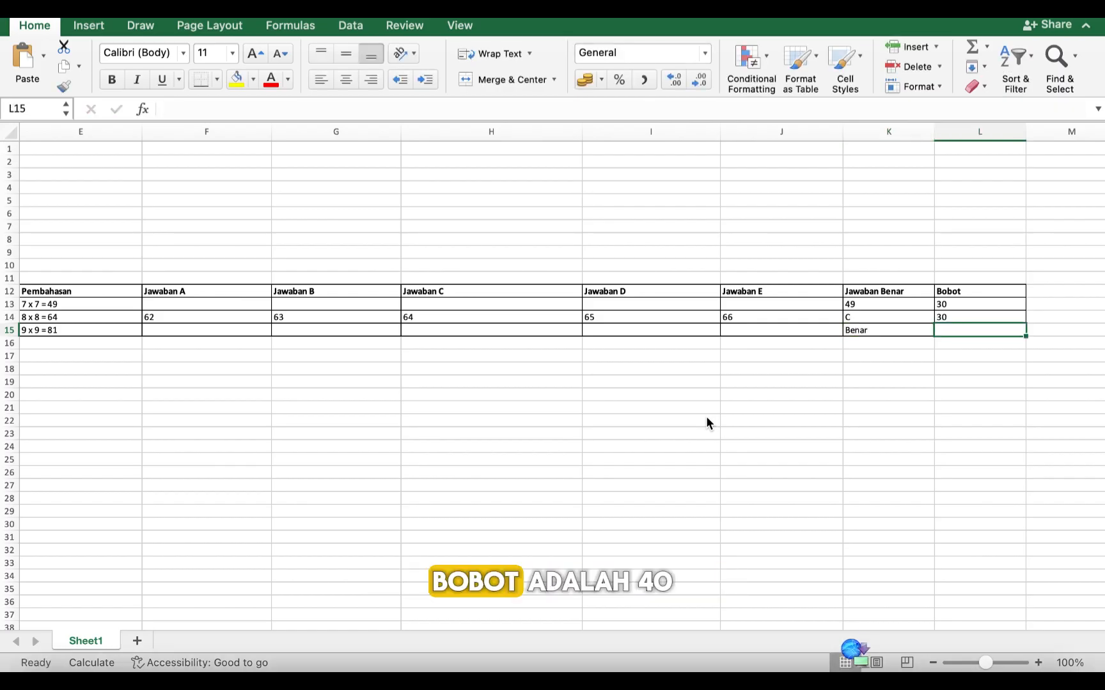
type("40")
left_click(885, 433)
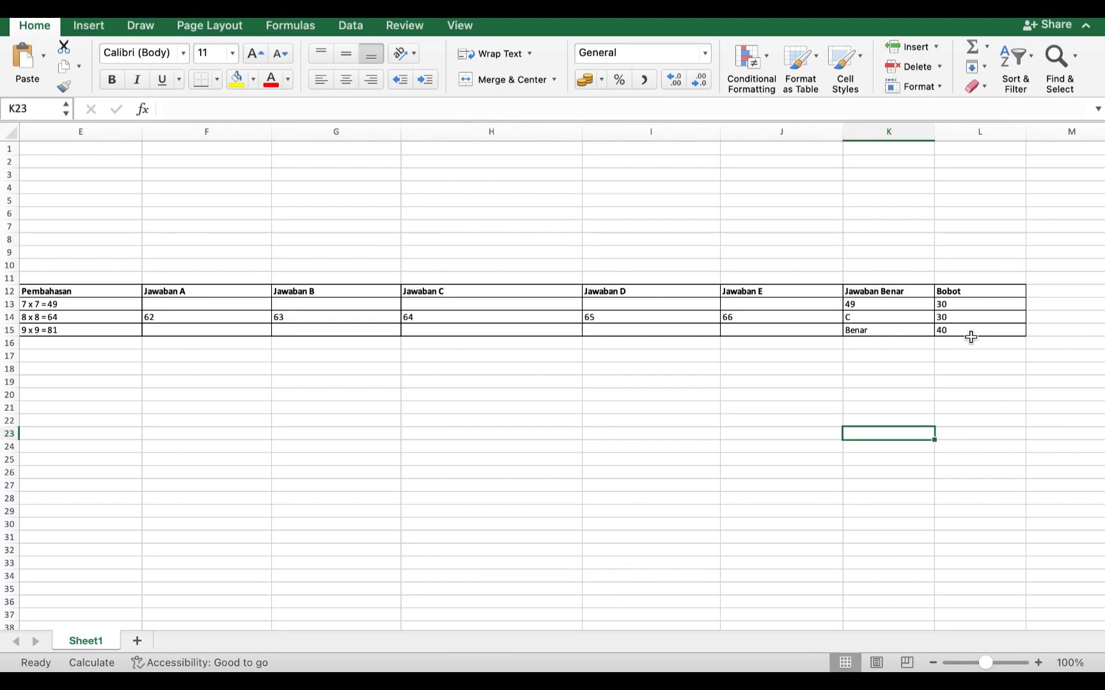
left_click(957, 360)
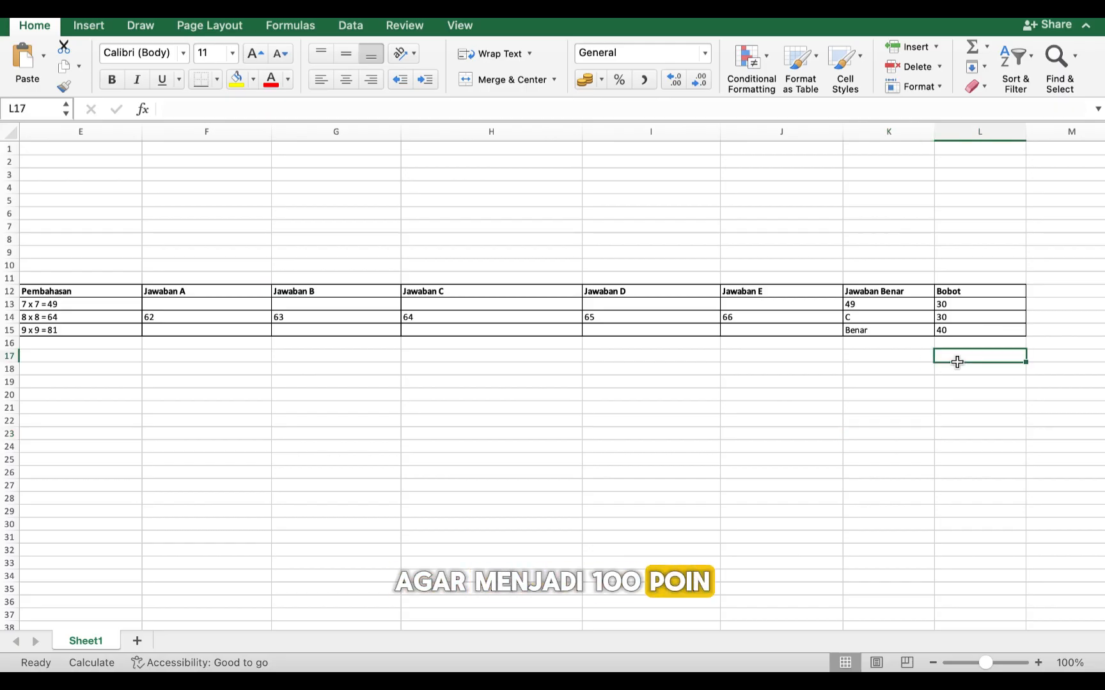
Switch to SIDIGS in the browser and import the questions from template_import_soal.xlsx in the CONTOH folder
scroll(784, 343, "left", 12)
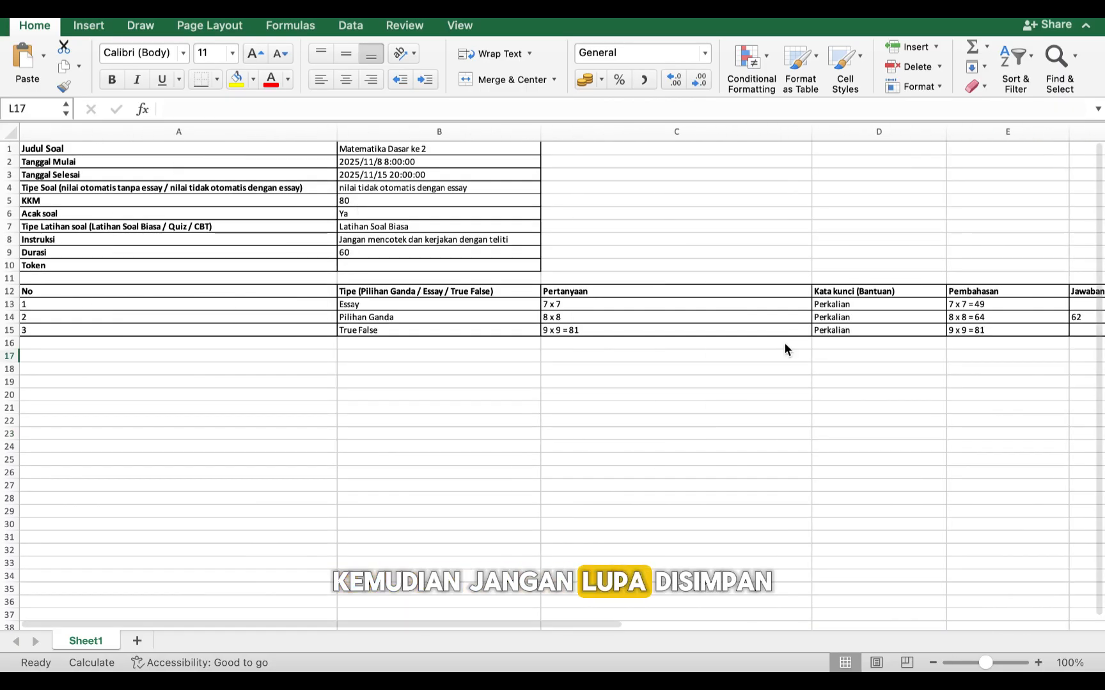
left_click(734, 396)
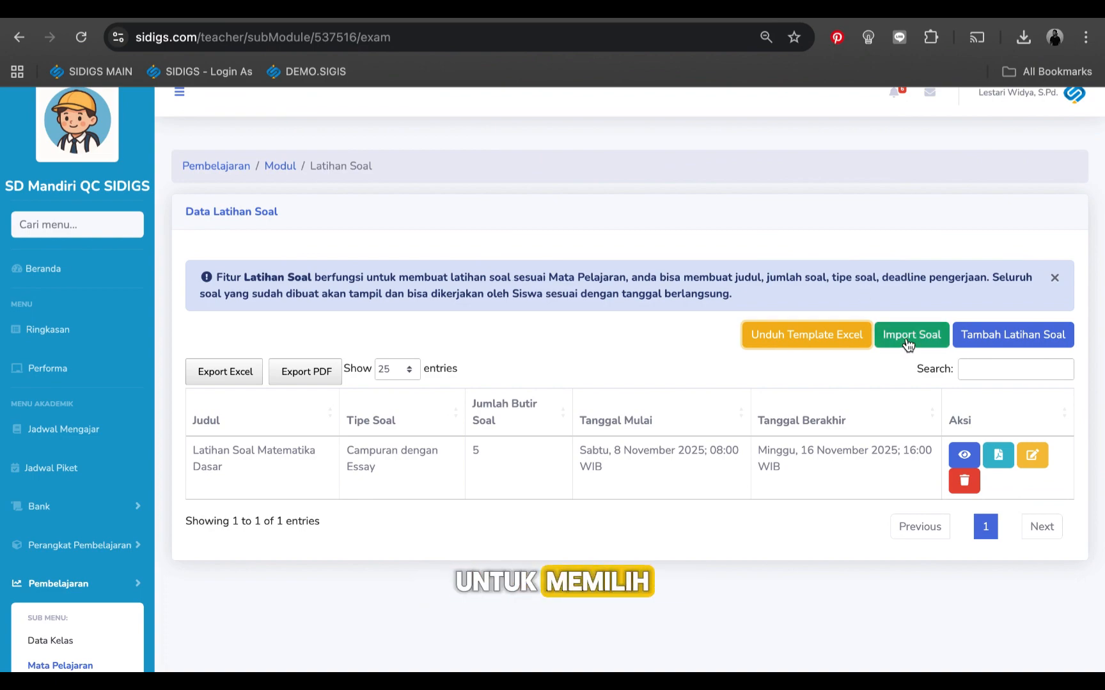
left_click(908, 345)
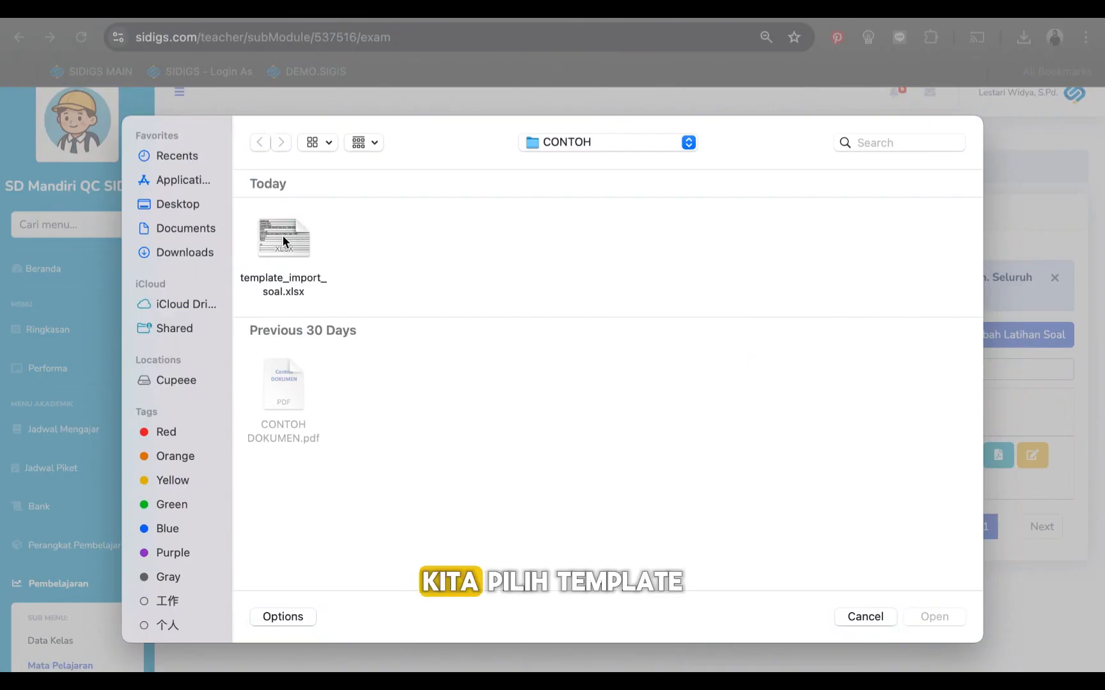
left_click(283, 241)
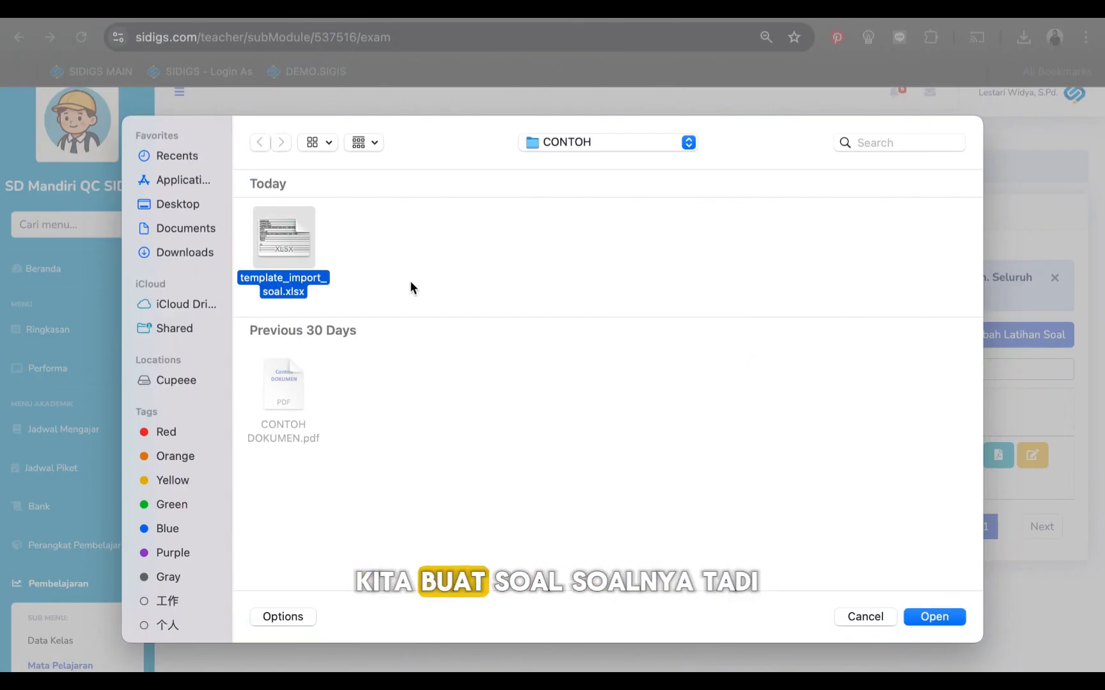
left_click(930, 619)
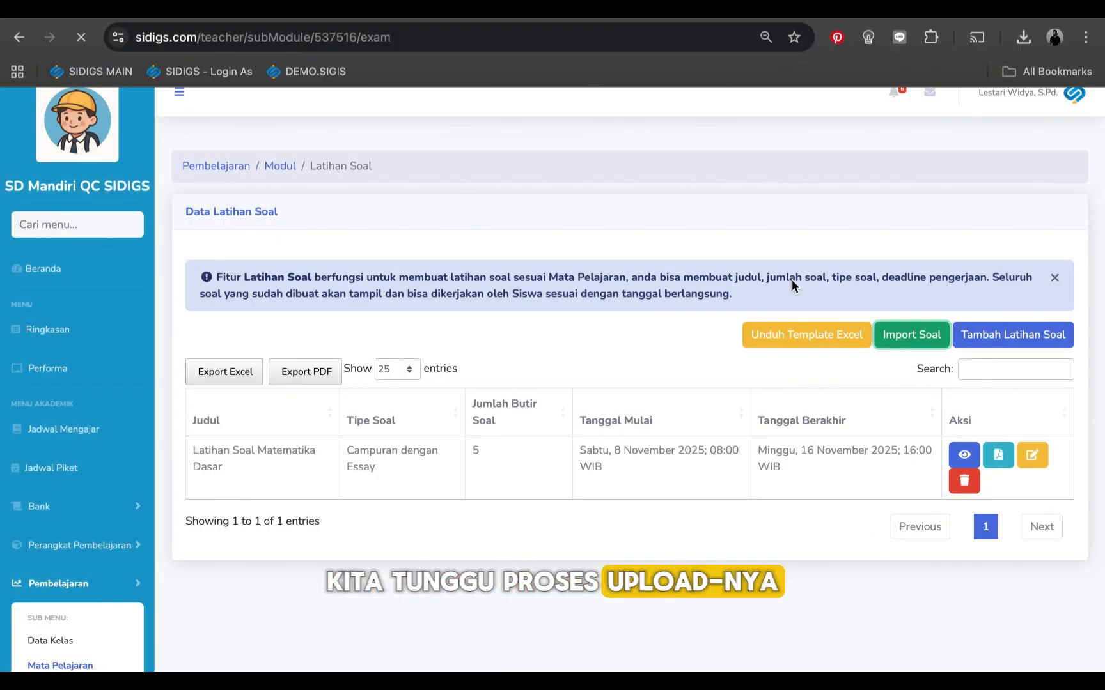
Open the imported exercise "Matematika Dasar ke 2" and check each question's text, hints, answers, explanation and weight
scroll(388, 348, "down", 1)
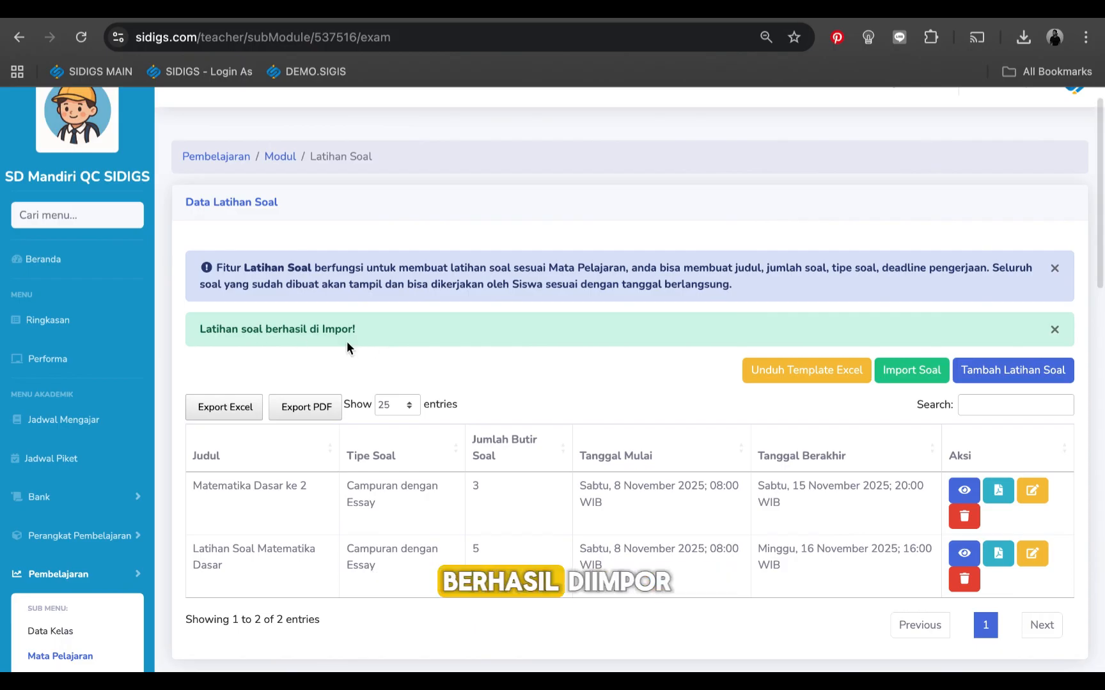
scroll(368, 341, "down", 1)
scroll(368, 346, "down", 2)
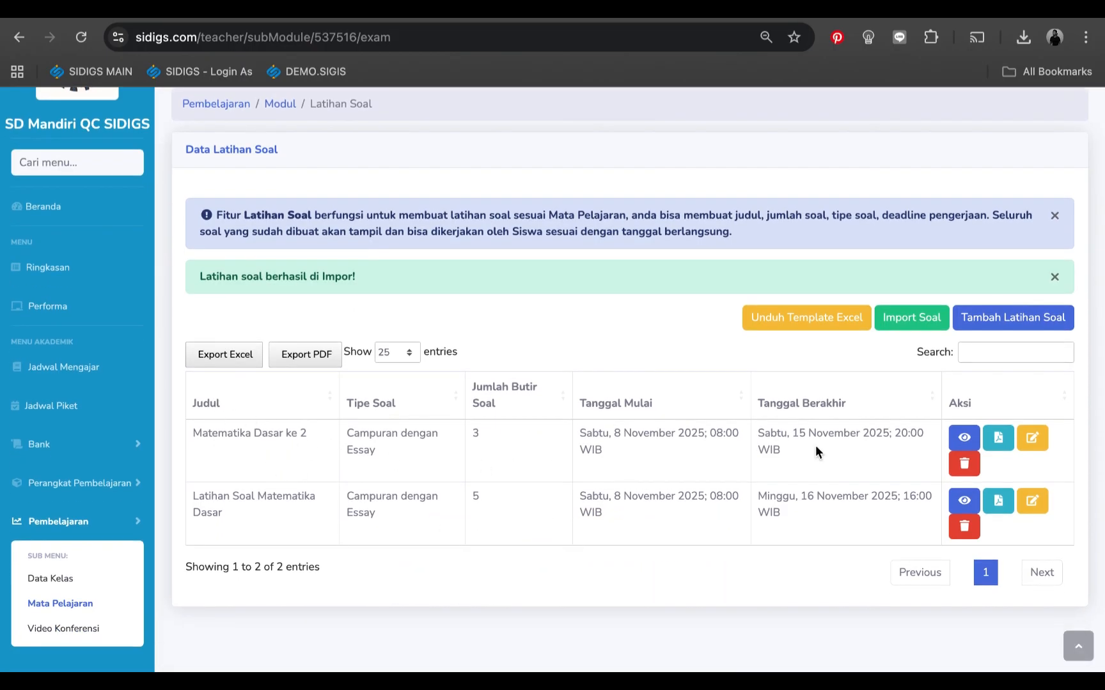
scroll(824, 449, "down", 1)
scroll(824, 450, "down", 1)
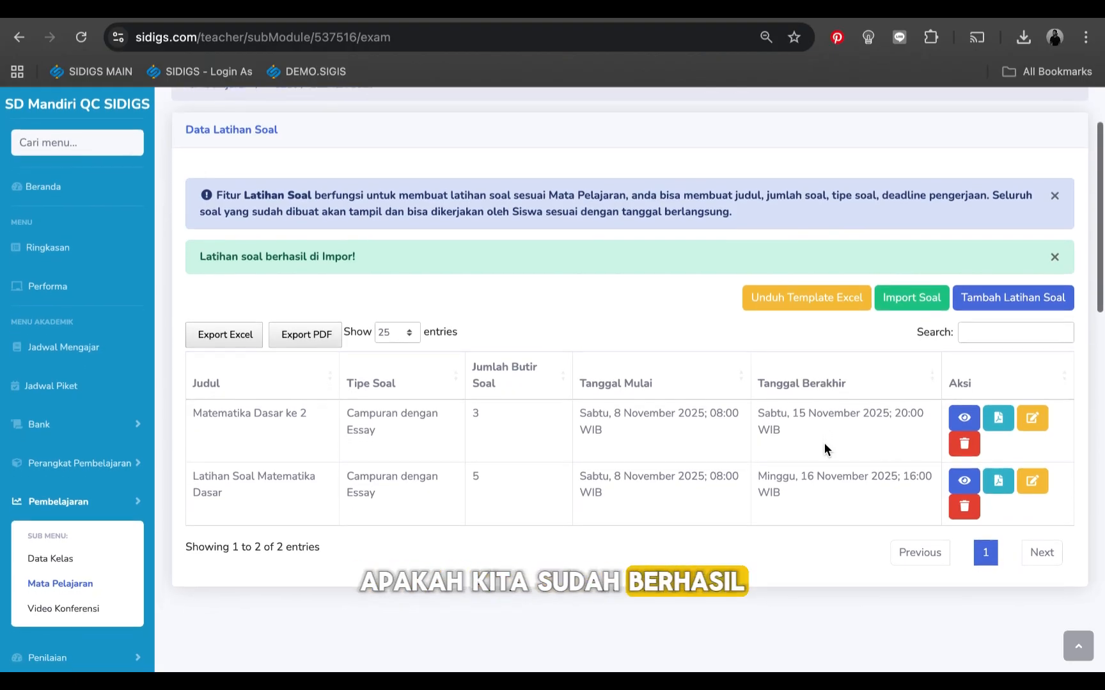
left_click(968, 409)
scroll(656, 496, "down", 10)
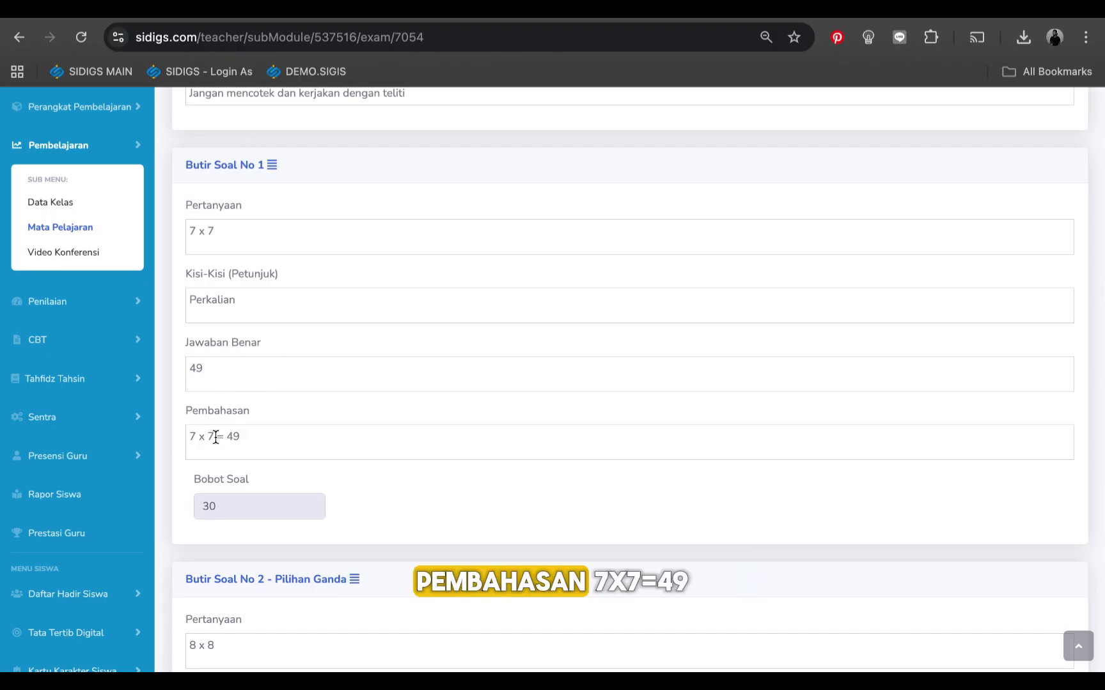
scroll(268, 450, "down", 1)
scroll(371, 466, "down", 7)
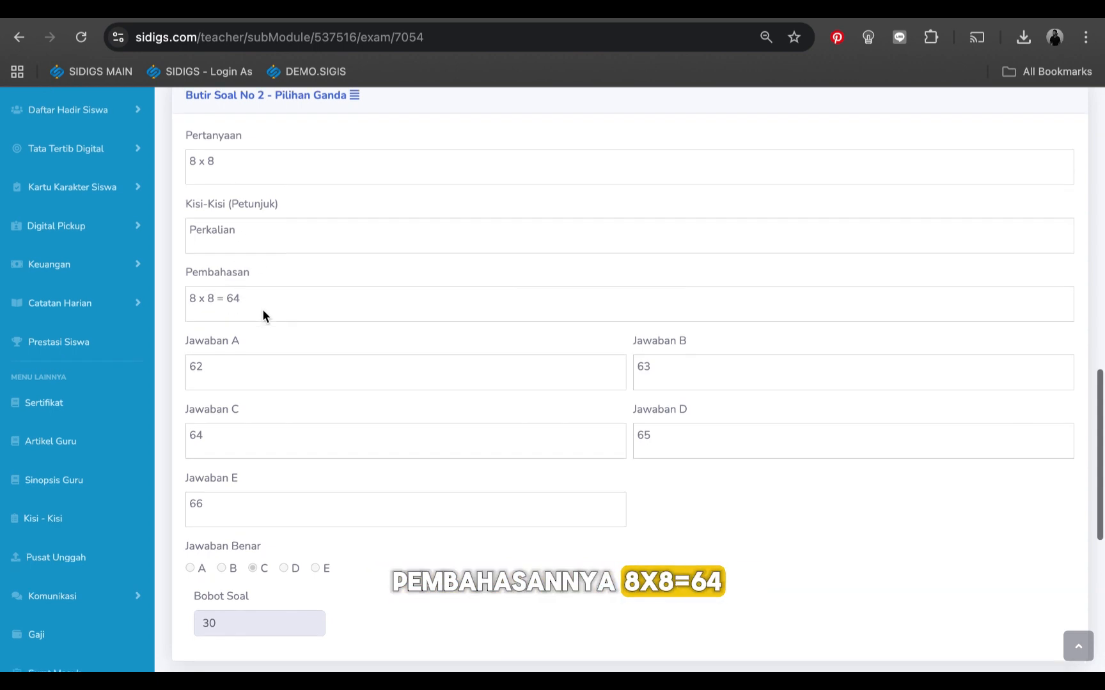
scroll(233, 350, "down", 1)
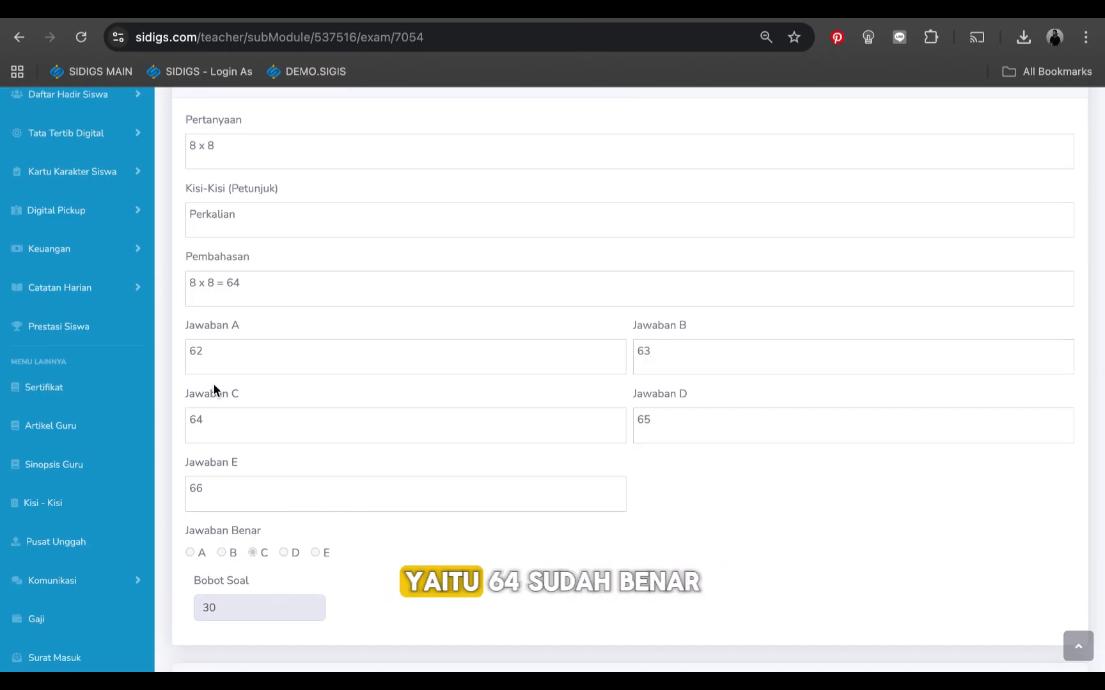
scroll(310, 448, "down", 2)
scroll(293, 554, "down", 10)
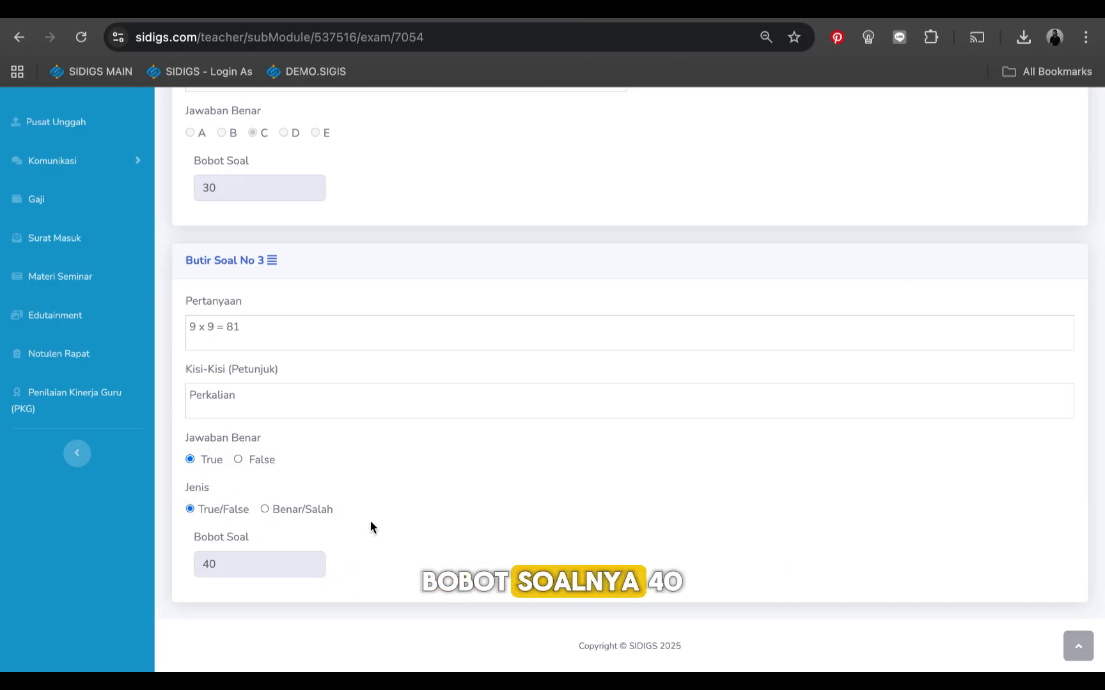
scroll(370, 524, "up", 15)
Return to the exercise list and start a manual exercise titled "Matematika Dasar ke 3"
left_click(345, 212)
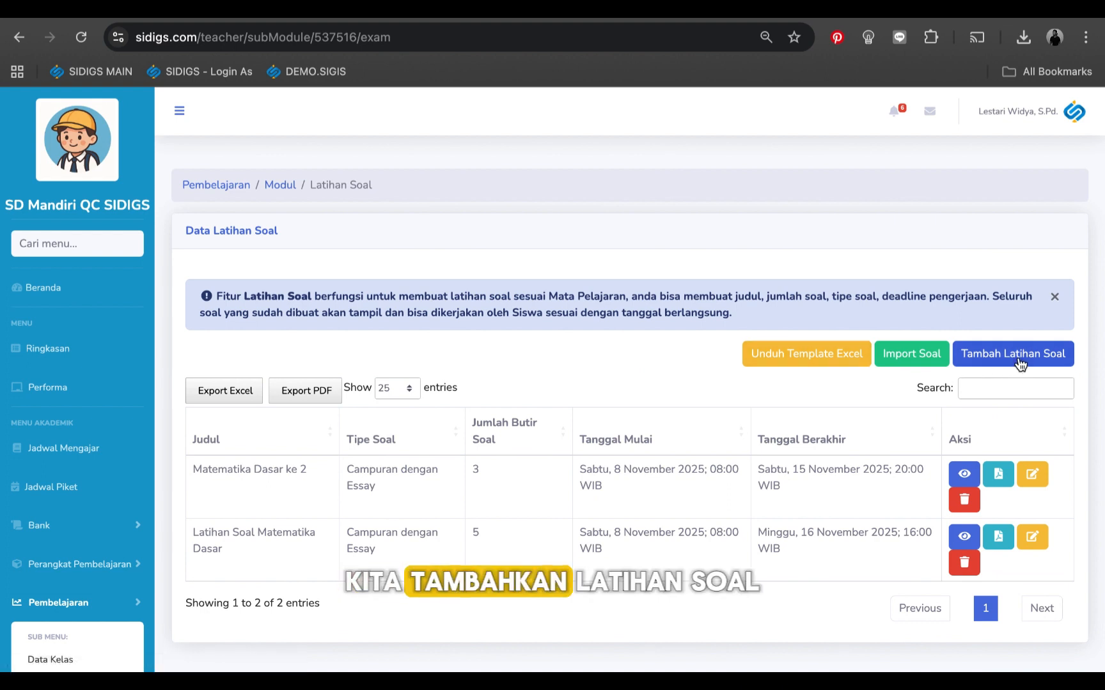
left_click(1019, 362)
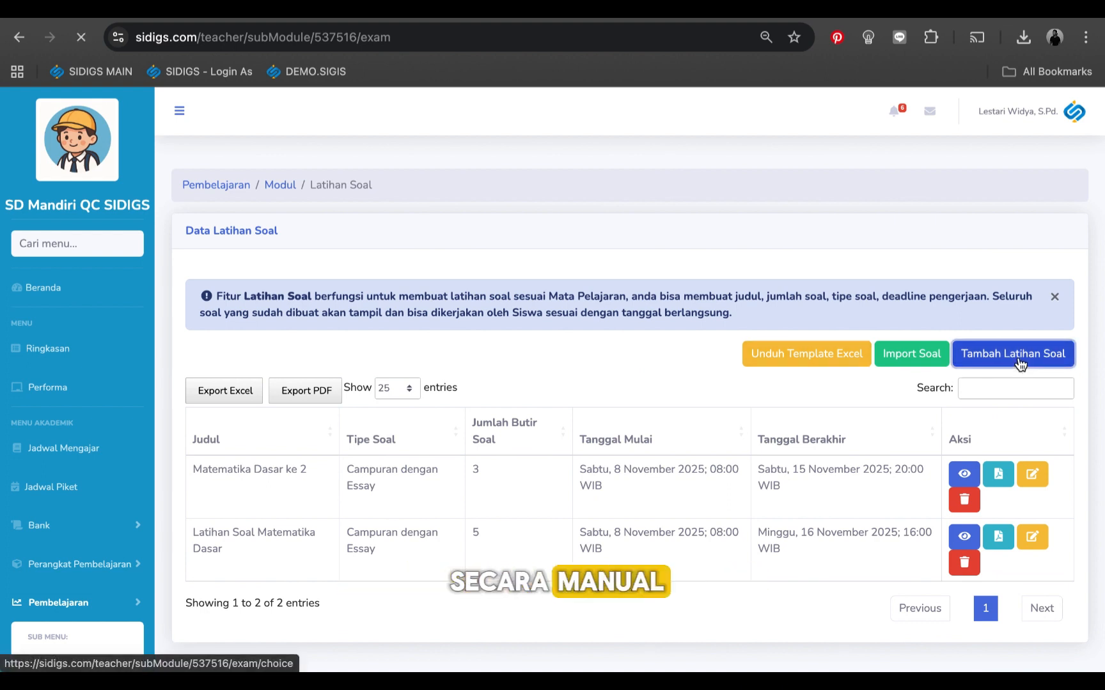
left_click(817, 410)
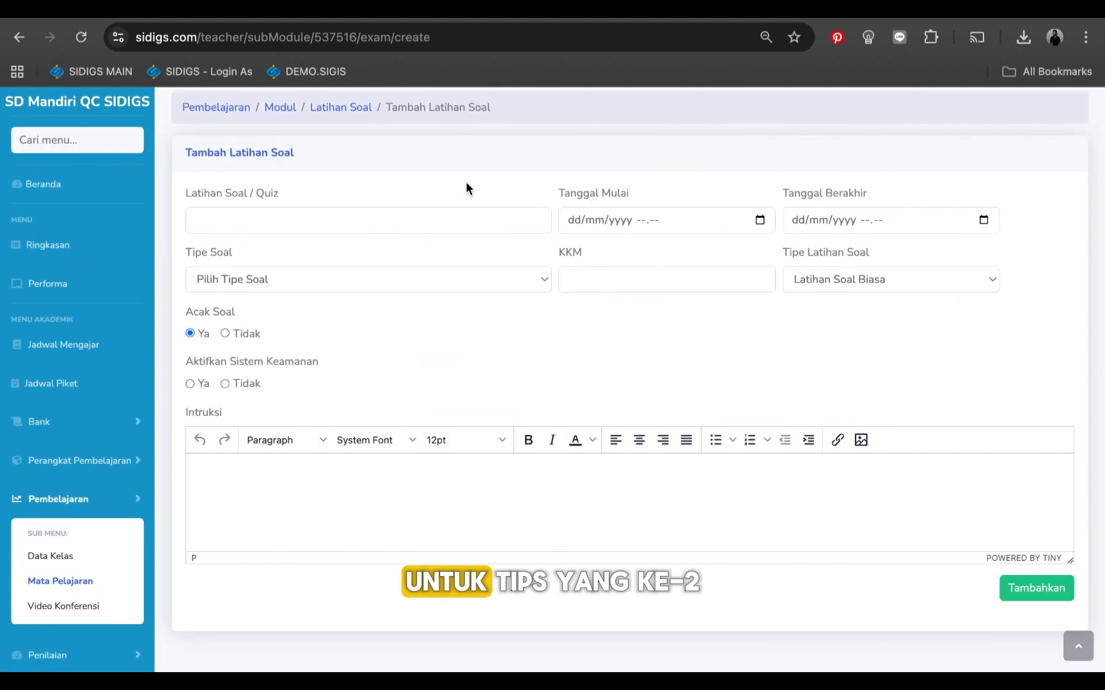
type("Matematika Dasar ke 3")
Set Tanggal Mulai to today, 06/11/2025 22.31, and Tanggal Berakhir to 15/11/2025 16.00
left_click(748, 220)
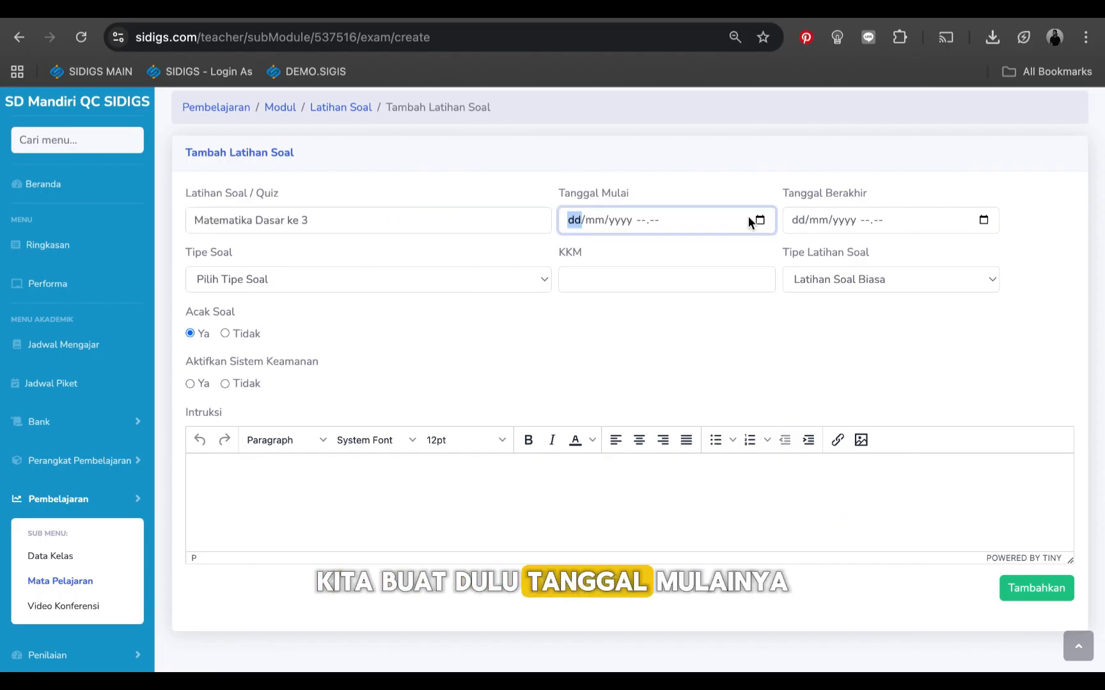
left_click(759, 220)
left_click(680, 412)
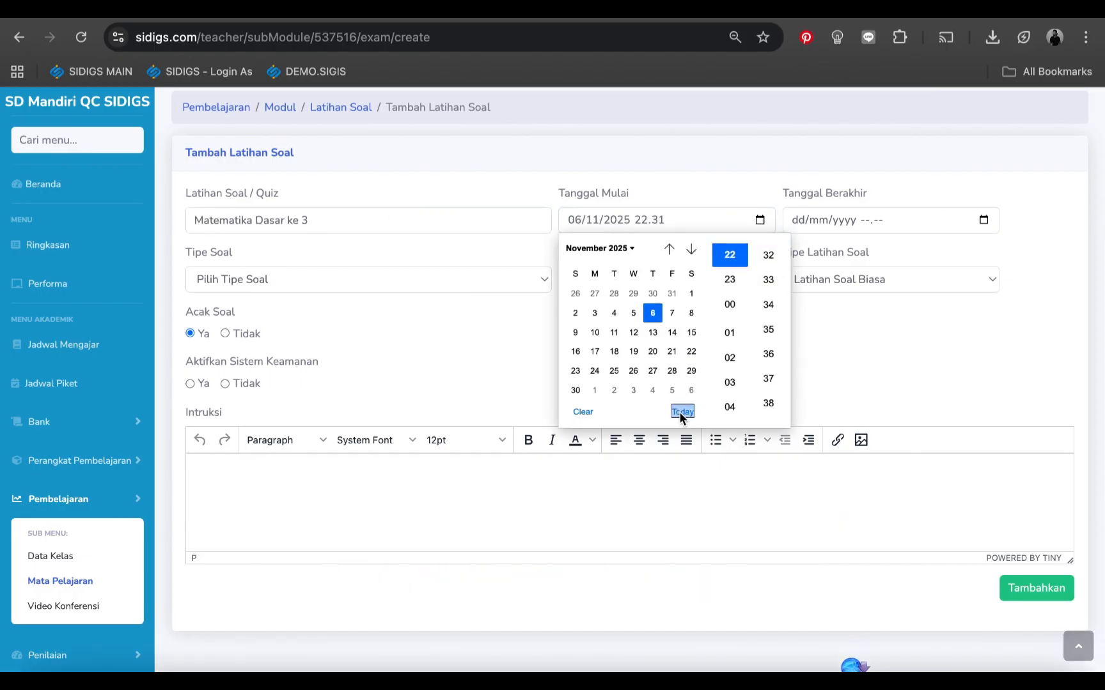
left_click(881, 345)
left_click(796, 224)
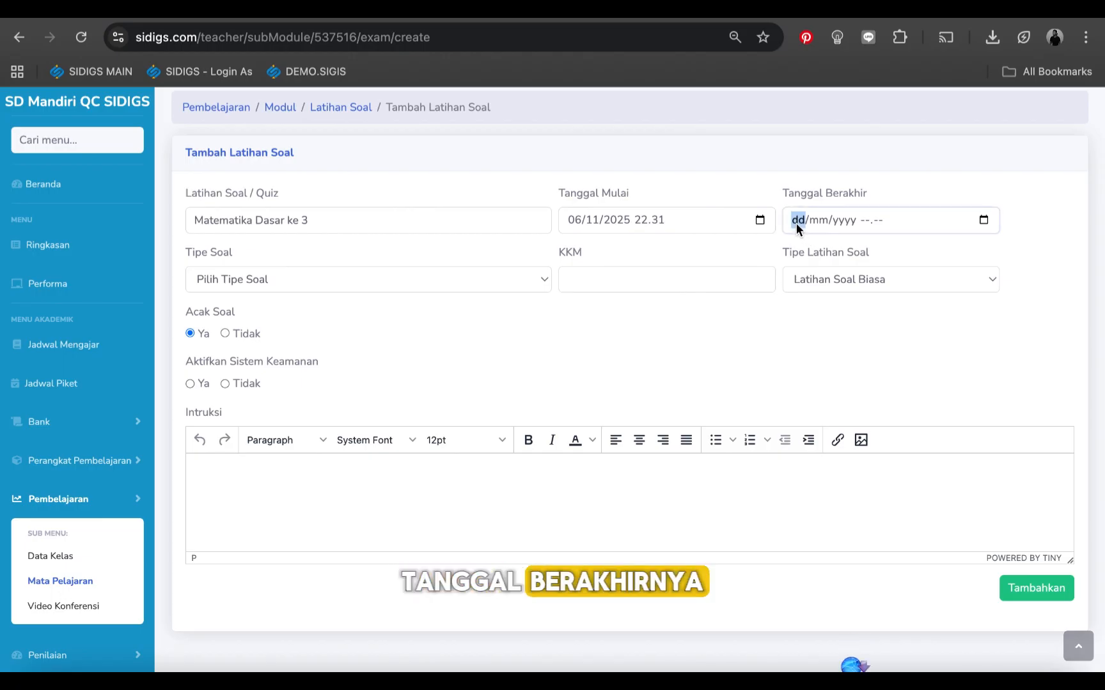
type("15/11/2025 16.00")
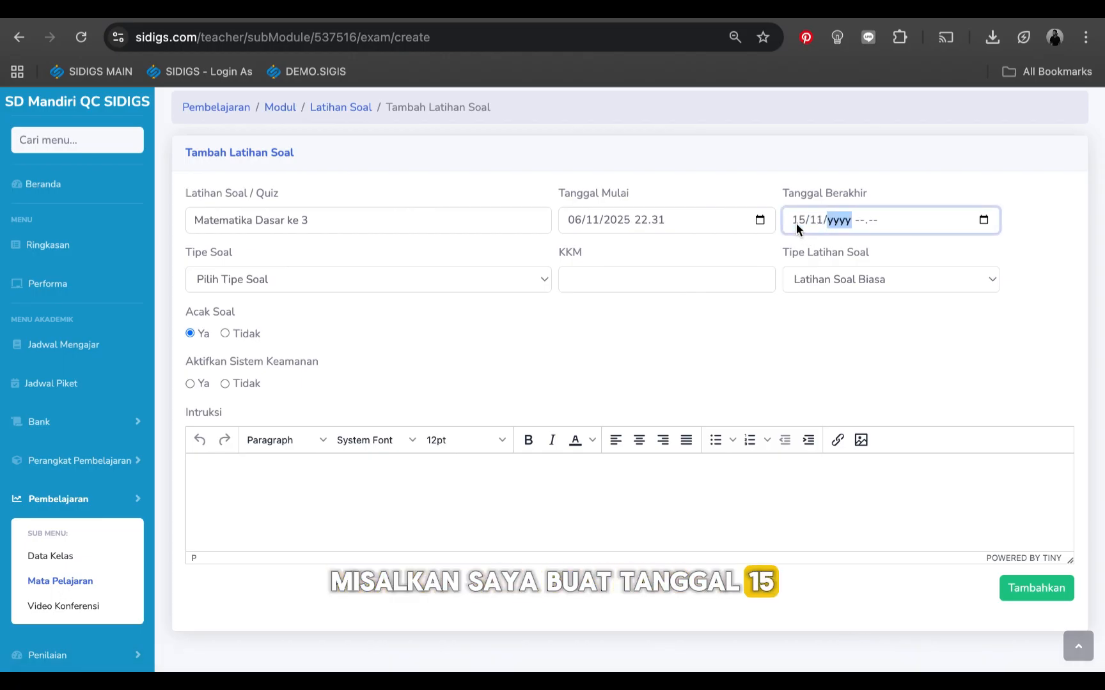
Set Tipe Soal to "Nilai Tidak Otomatis / Dengan Essay" and KKM to 80
left_click(465, 275)
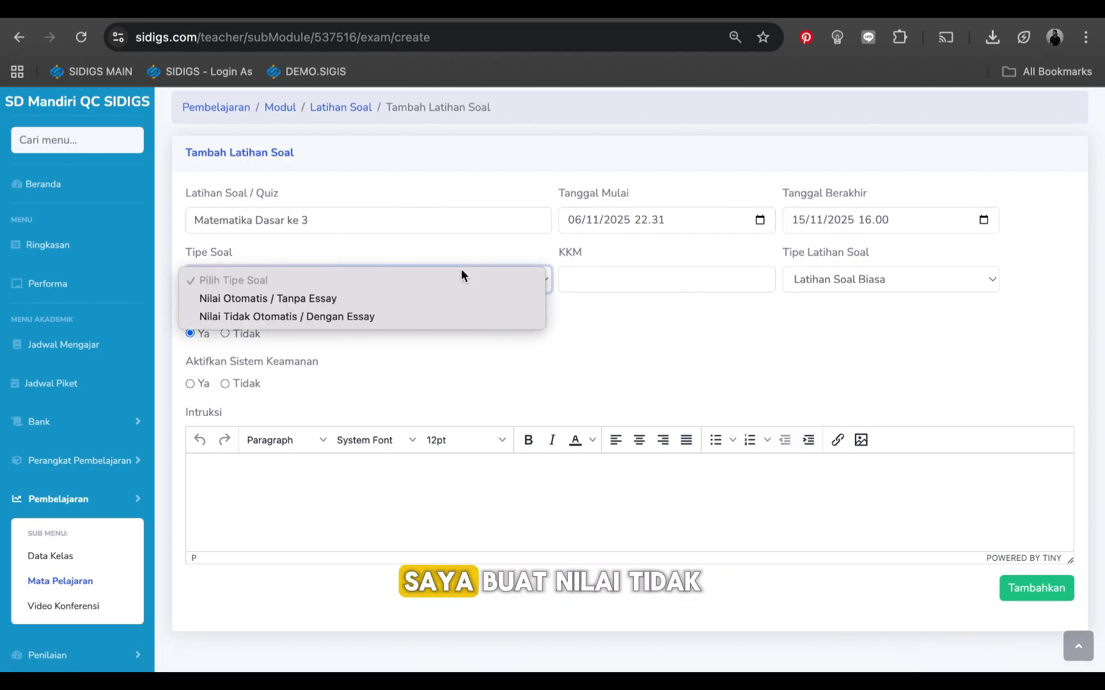
left_click(398, 318)
left_click(623, 281)
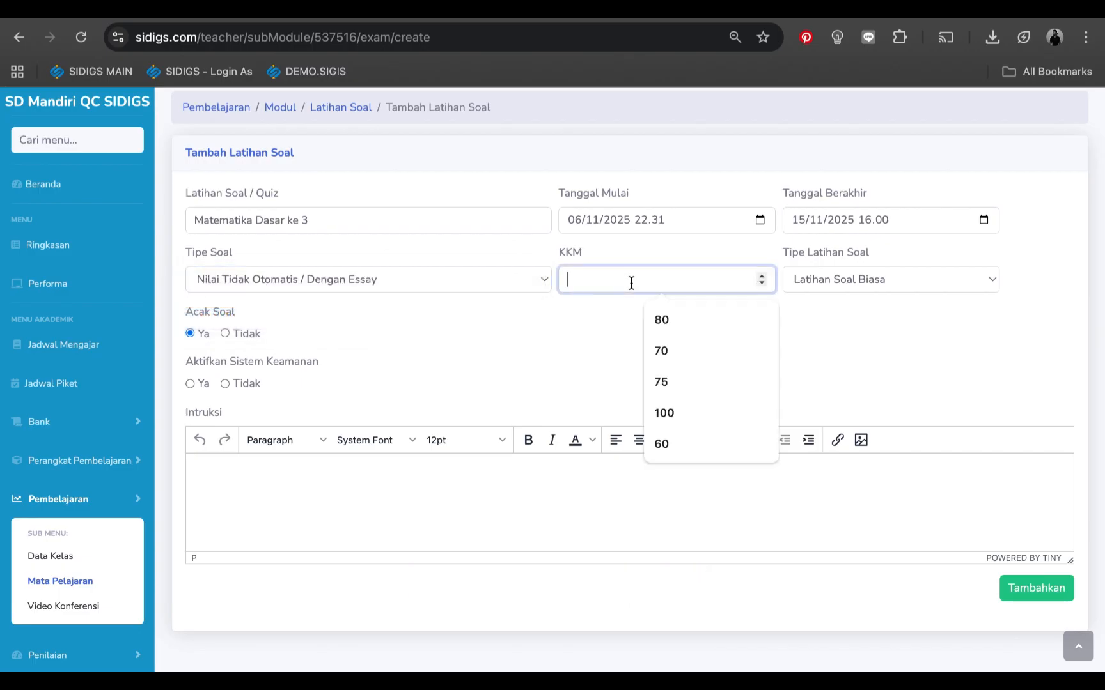
type("90")
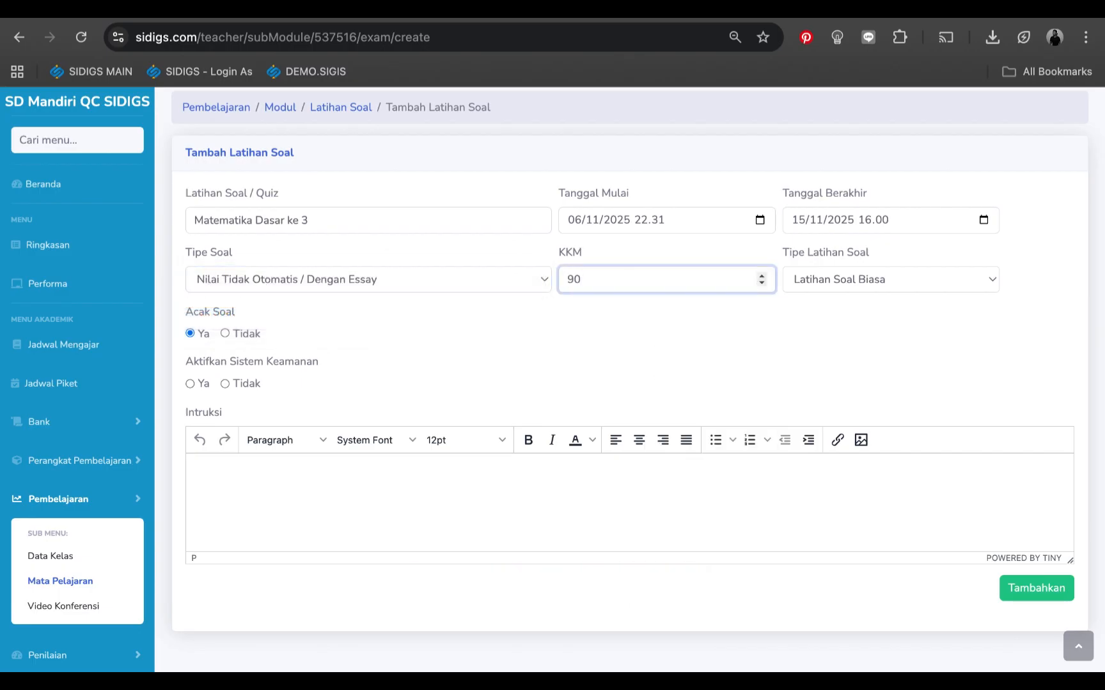
key("BackSpace")
key("BackSpace")
type("80")
Change Tipe Latihan Soal to Quiz and set its duration to 45 minutes
left_click(828, 283)
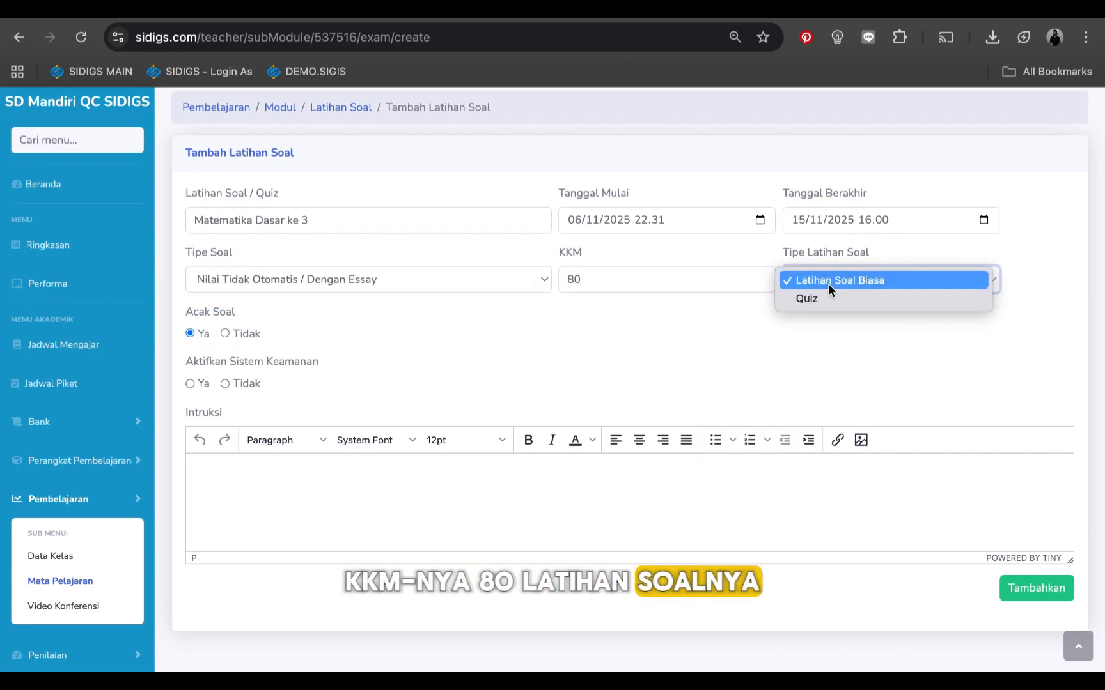
left_click(820, 298)
left_click(250, 340)
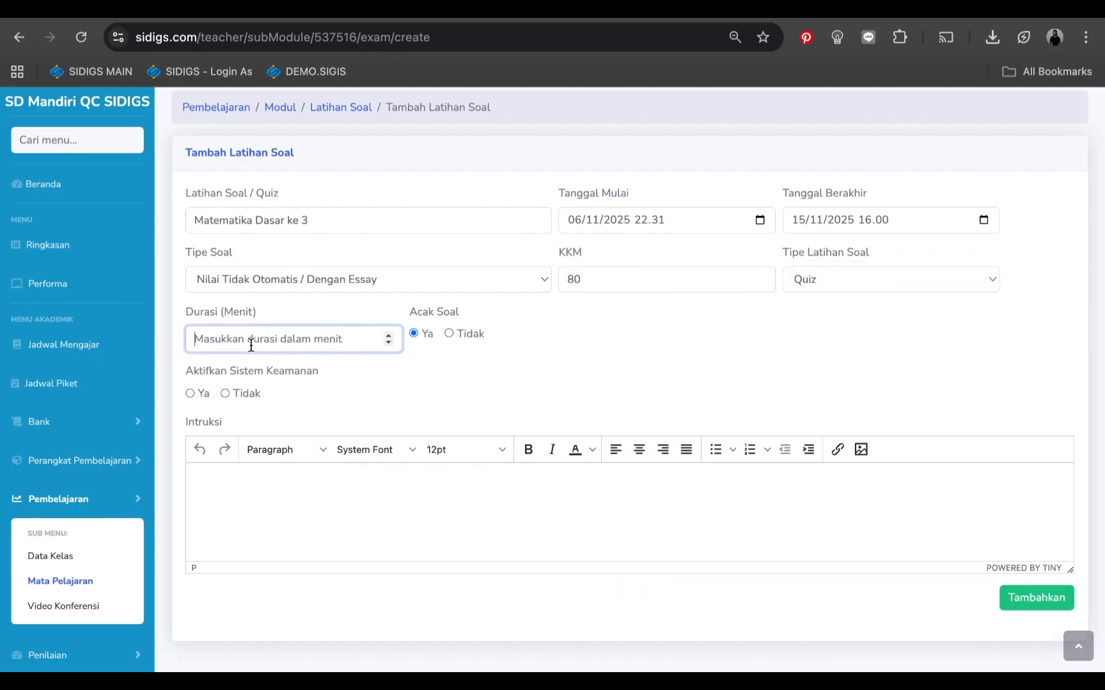
type("45")
Enable the security system with auto fullscreen and auto submit, and create the exercise with the instruction "Kerjakan dengan jujur dan teliti"
left_click(536, 348)
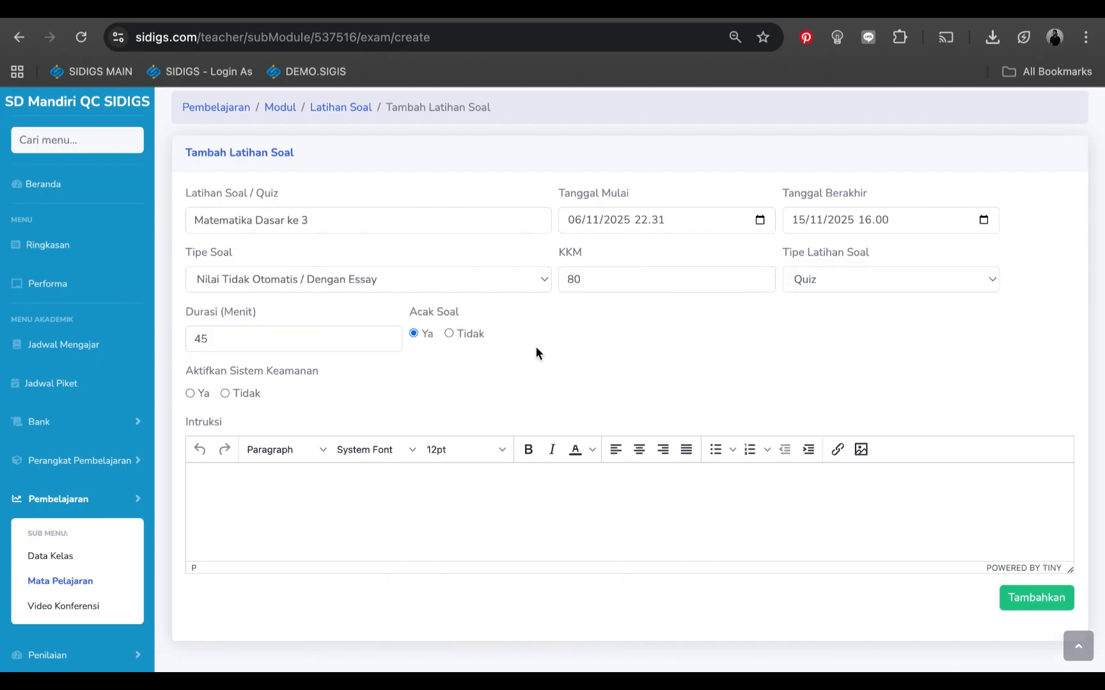
left_click(191, 394)
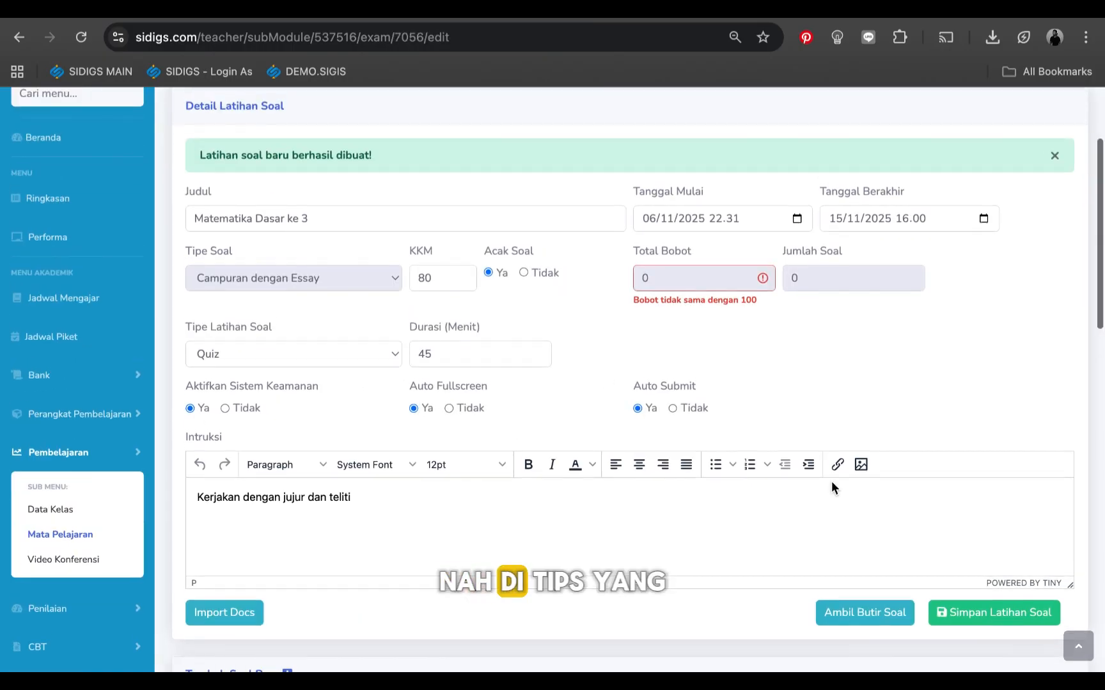
Download the Word question template for Import Docs as "template_bank_soal (1)" into the CONTOH folder and open it in Word
scroll(591, 406, "down", 2)
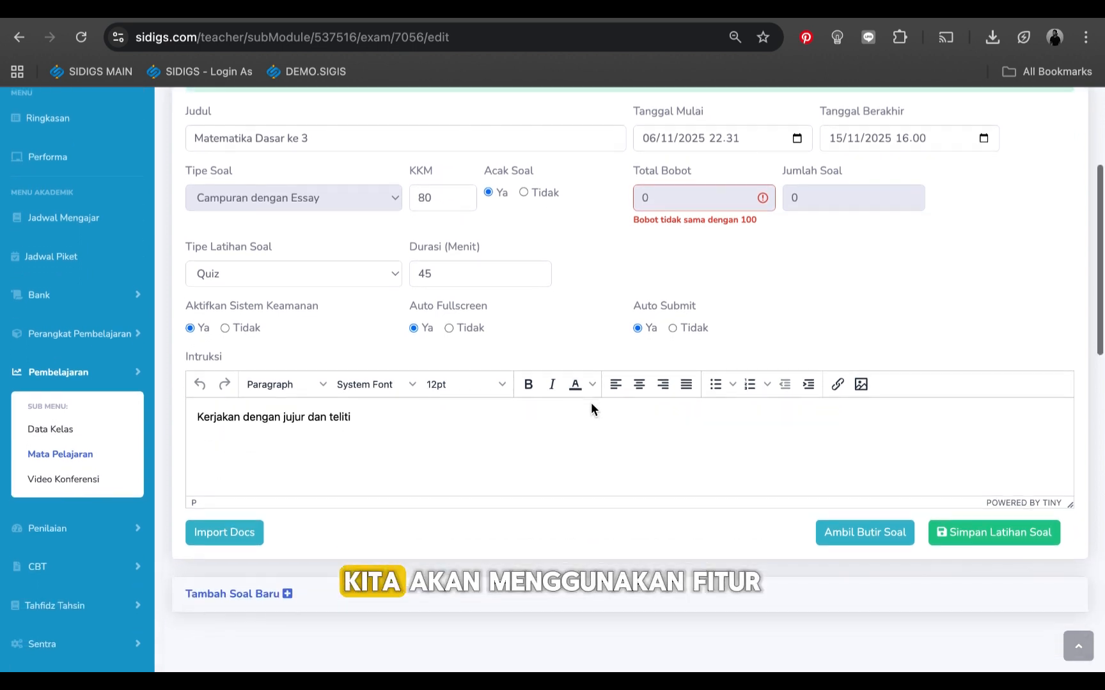
scroll(591, 403, "down", 1)
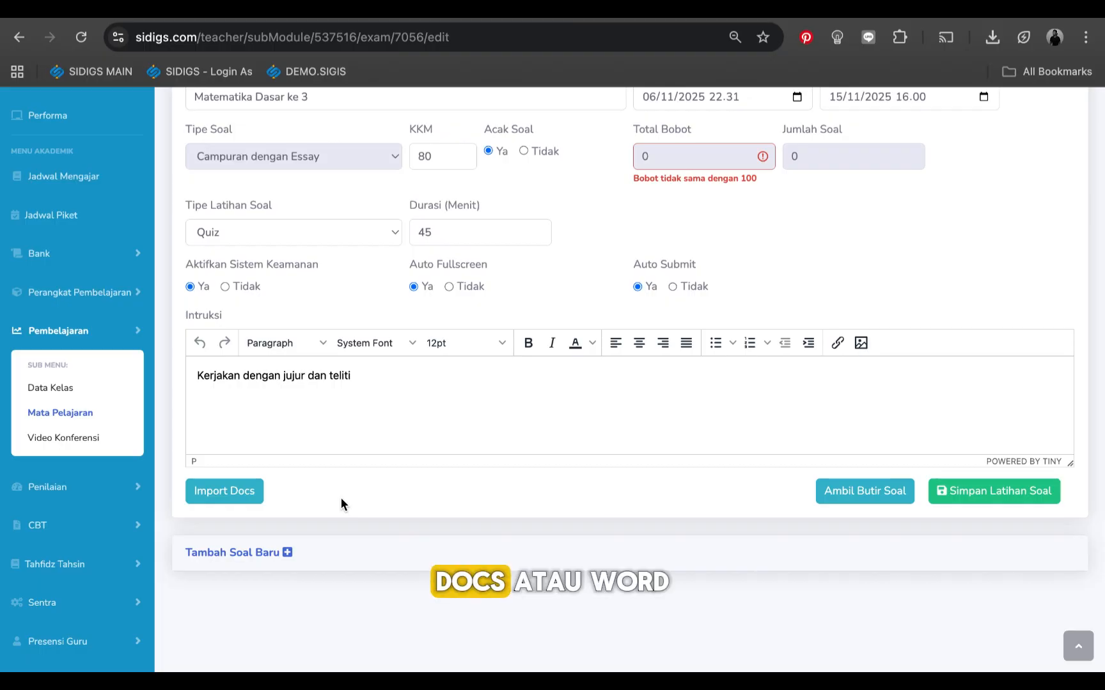
left_click(225, 492)
left_click(547, 274)
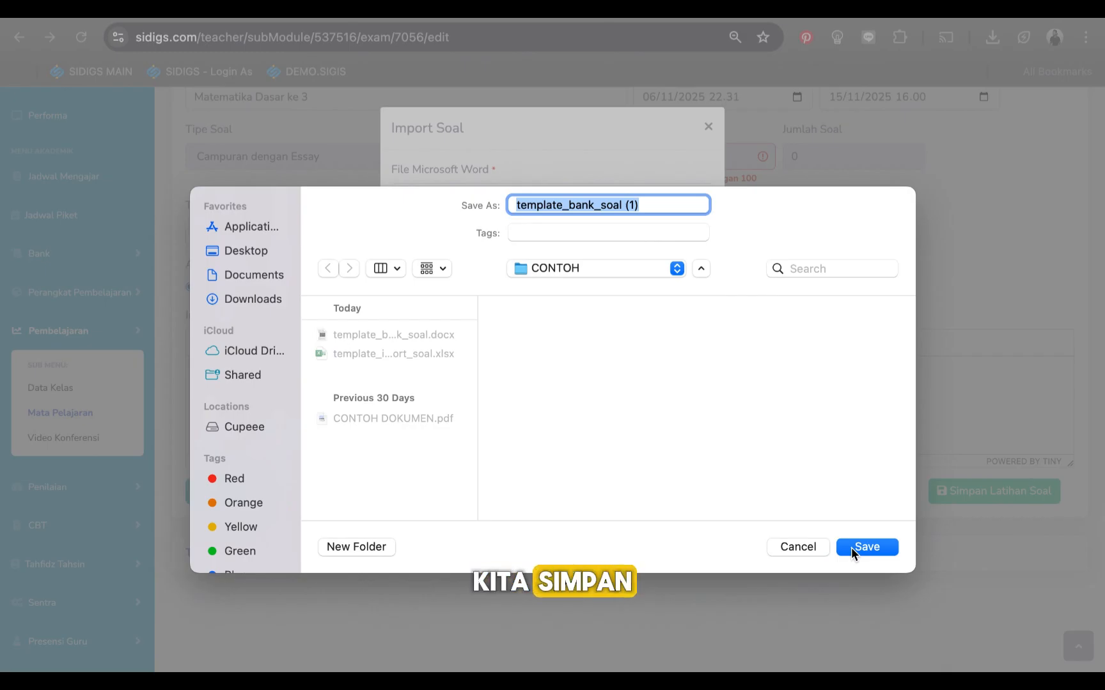
left_click(851, 547)
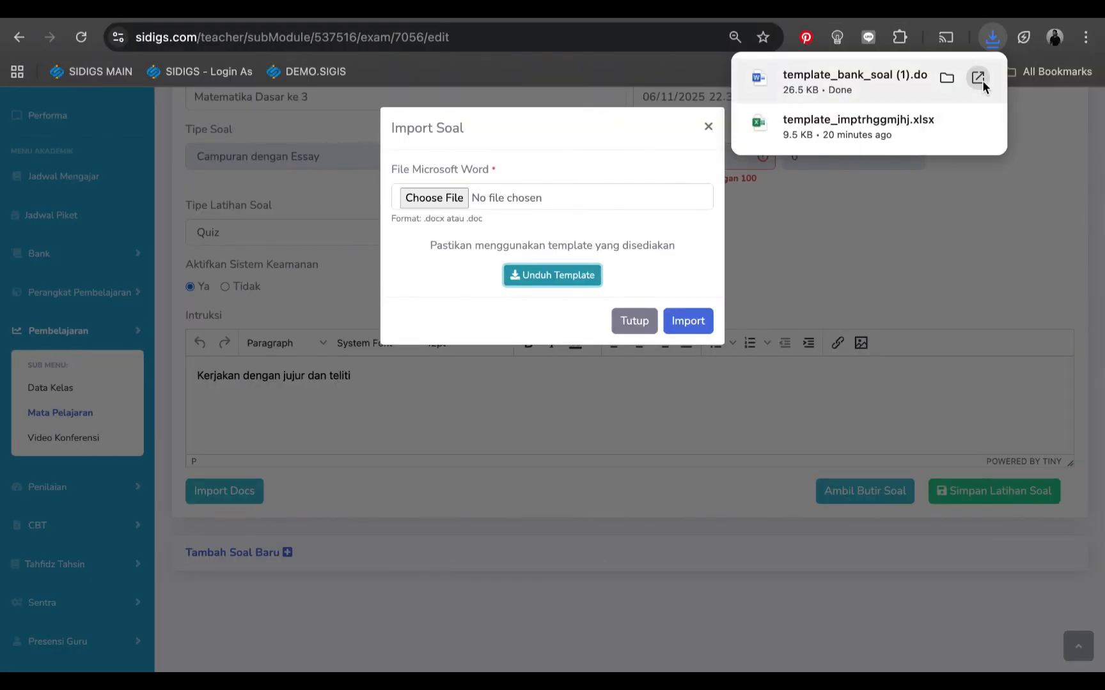
left_click(982, 81)
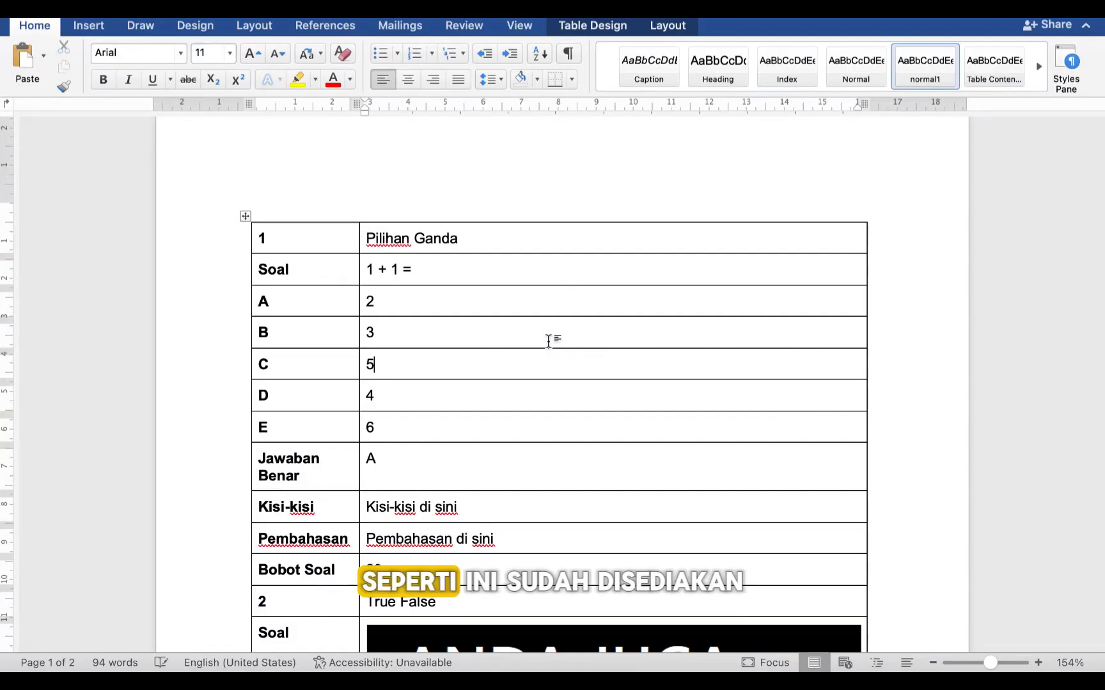
Examine the template's table layout for the Pilihan Ganda, True False and Essay questions across both pages
scroll(547, 340, "down", 1)
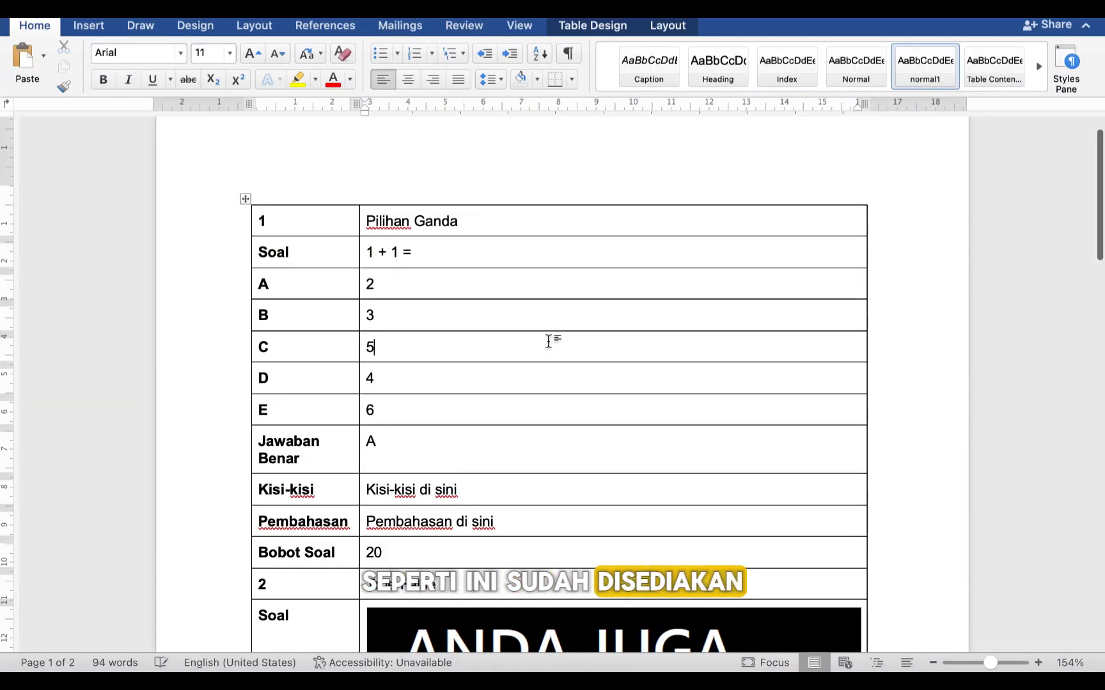
scroll(548, 341, "down", 15)
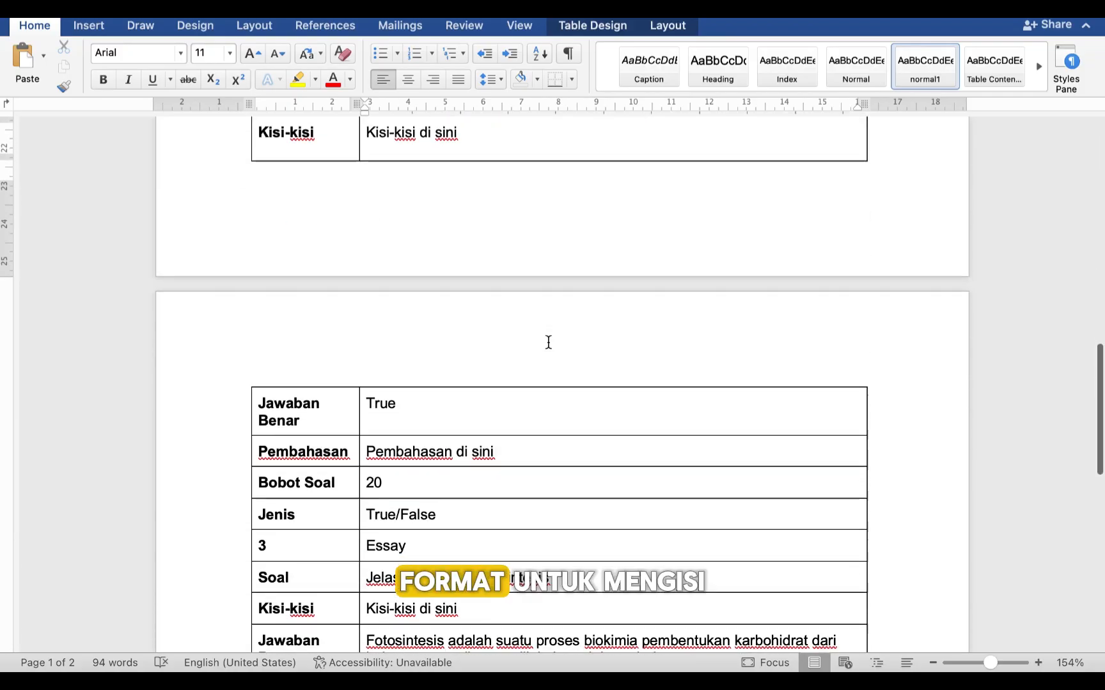
scroll(548, 343, "down", 3)
scroll(548, 343, "up", 13)
scroll(547, 342, "down", 5)
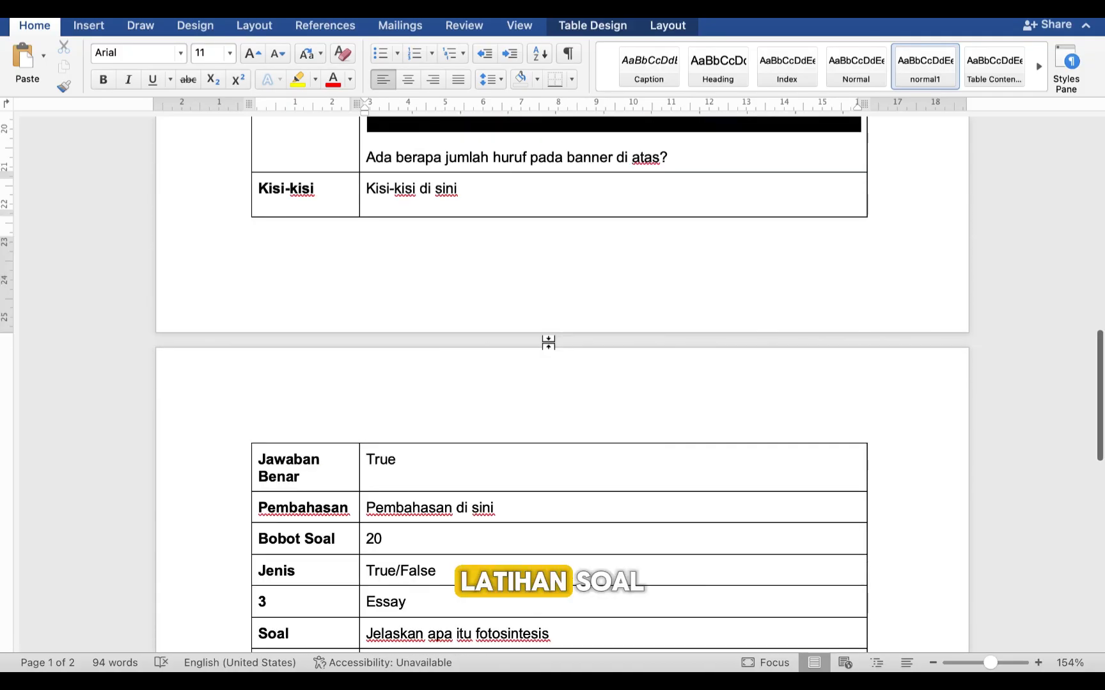
scroll(547, 343, "up", 3)
scroll(548, 342, "up", 10)
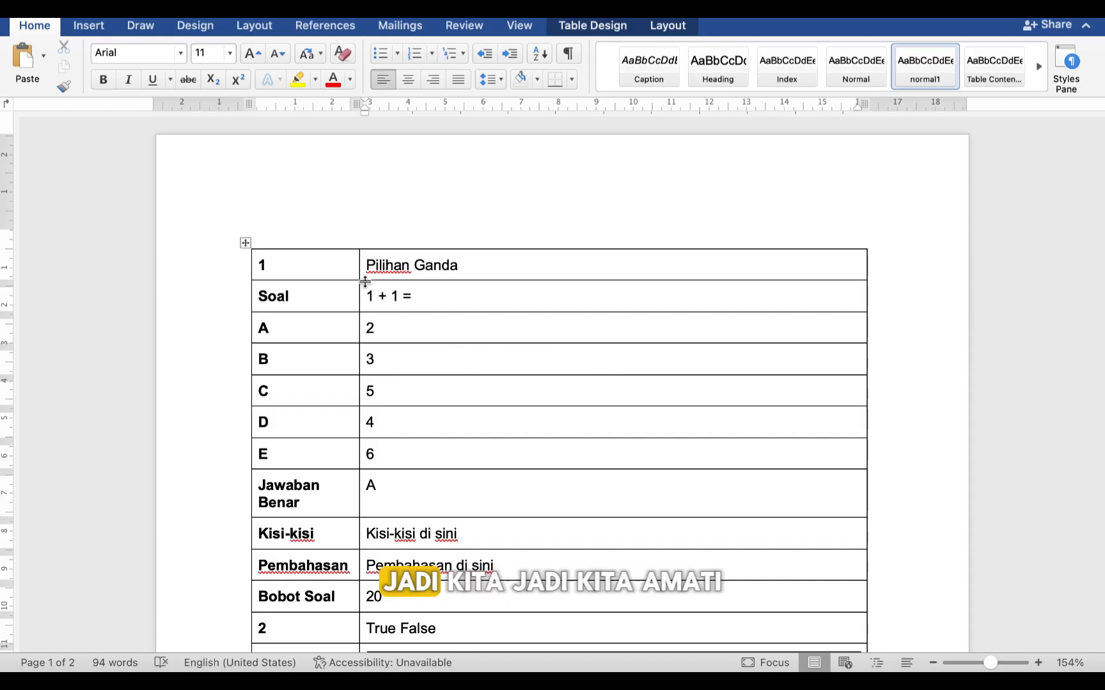
Review the fields of the Pilihan Ganda question, from Soal to Bobot Soal, and those of the True False question
scroll(370, 285, "down", 2)
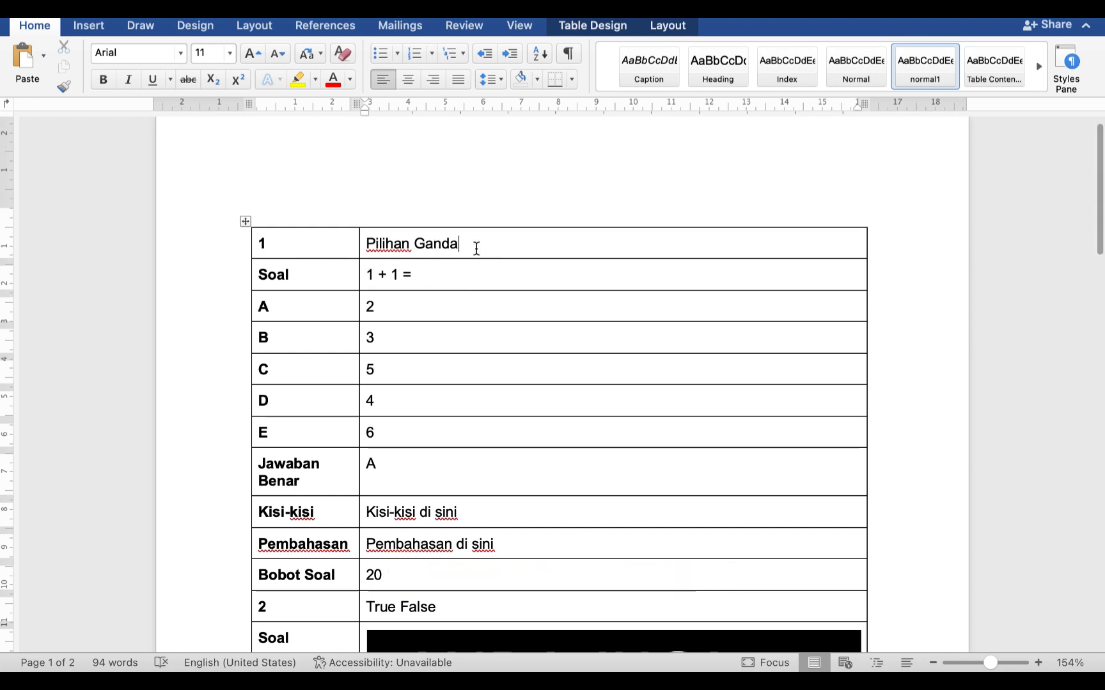
scroll(396, 231, "down", 4)
left_click(462, 223)
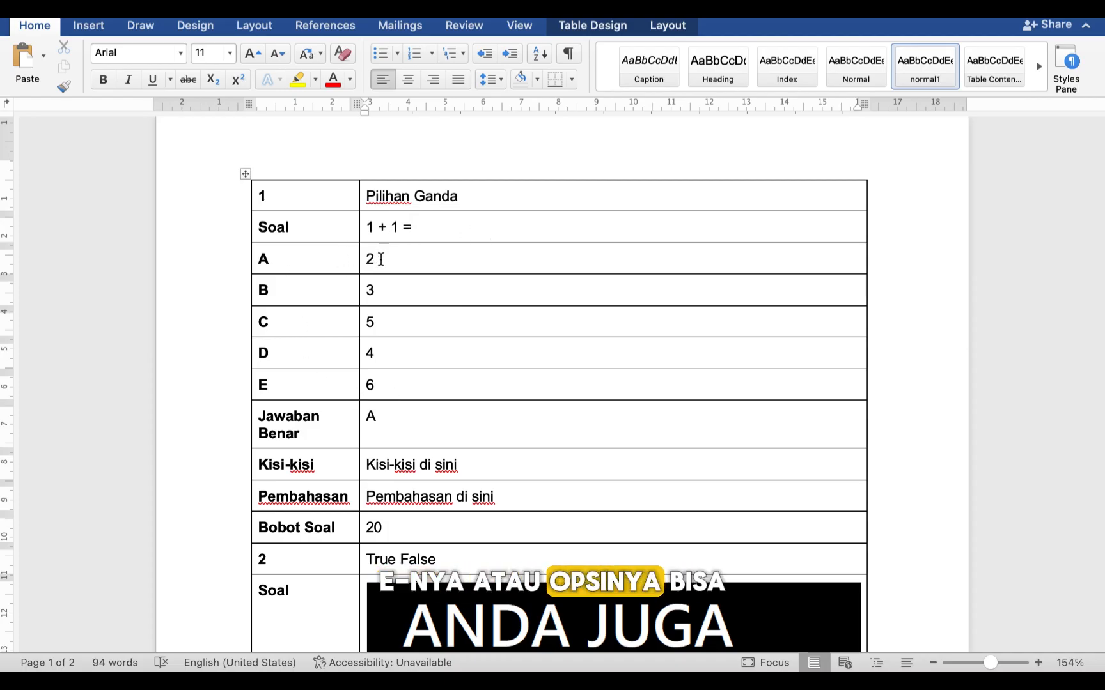
scroll(408, 382, "down", 6)
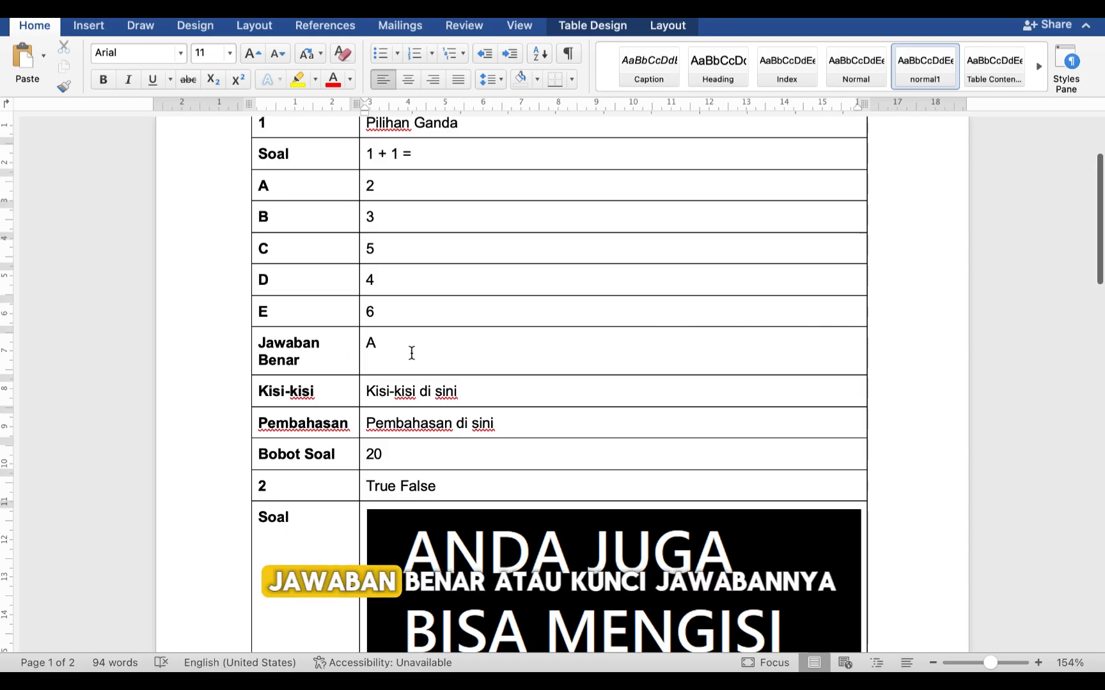
left_click(413, 353)
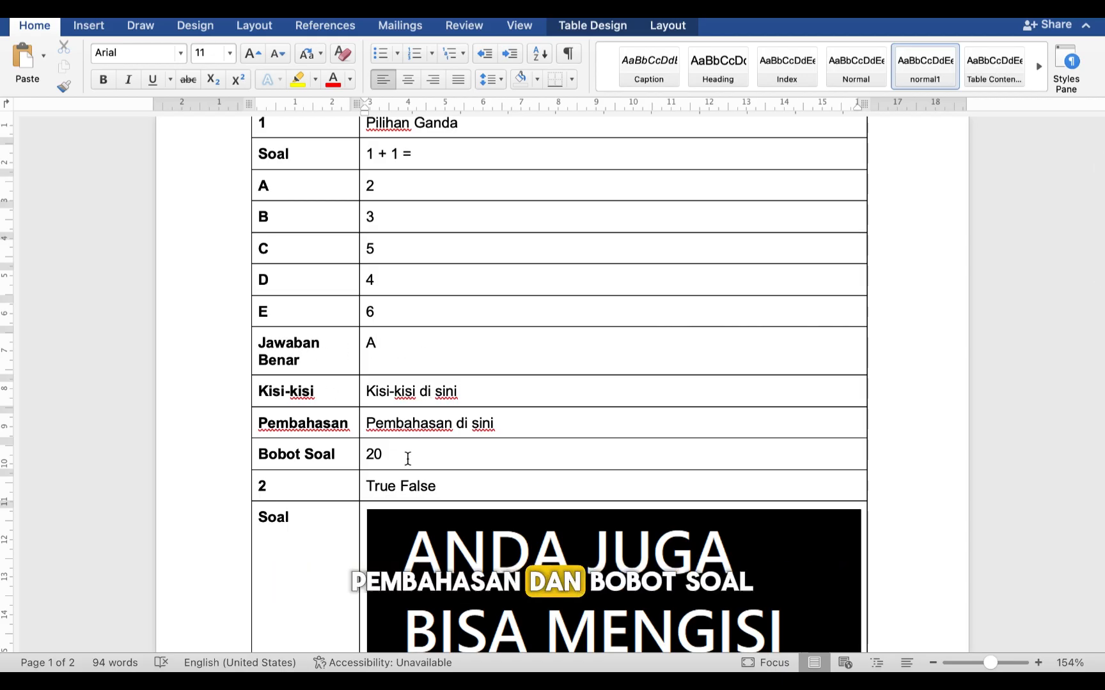
scroll(407, 458, "down", 10)
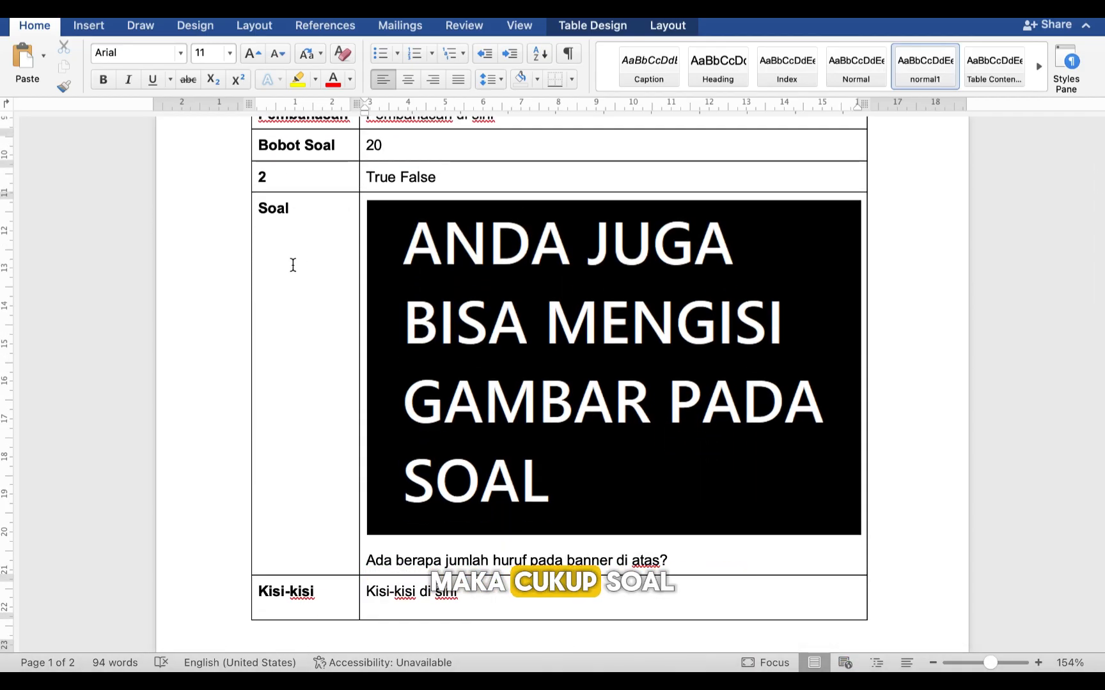
scroll(483, 325, "down", 5)
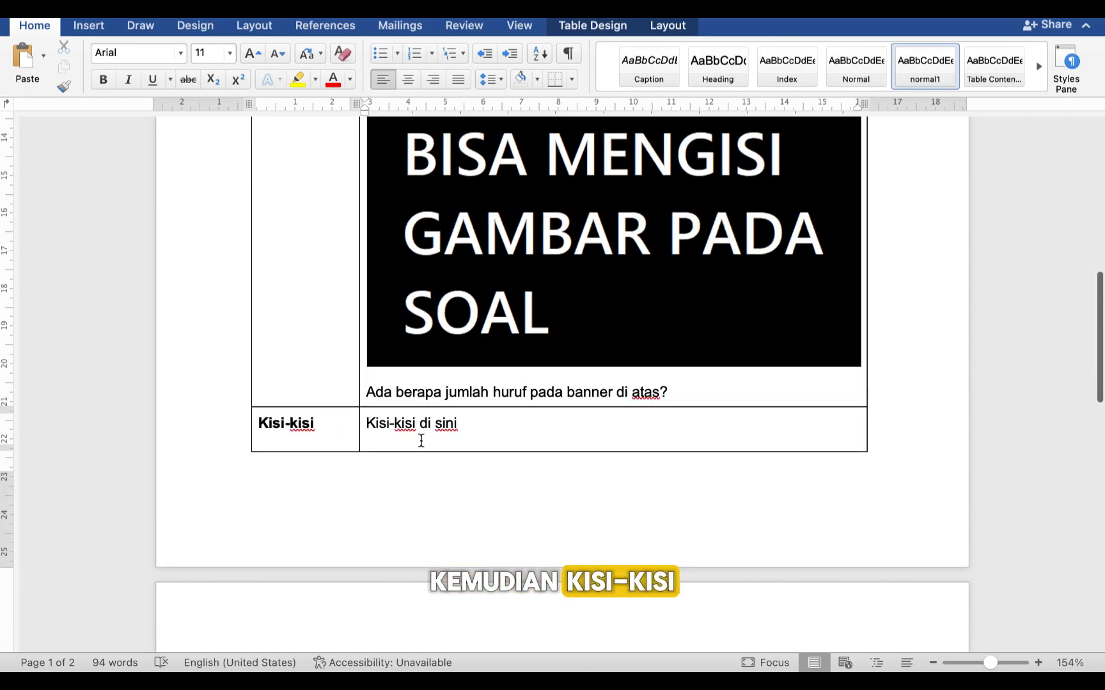
scroll(420, 441, "down", 7)
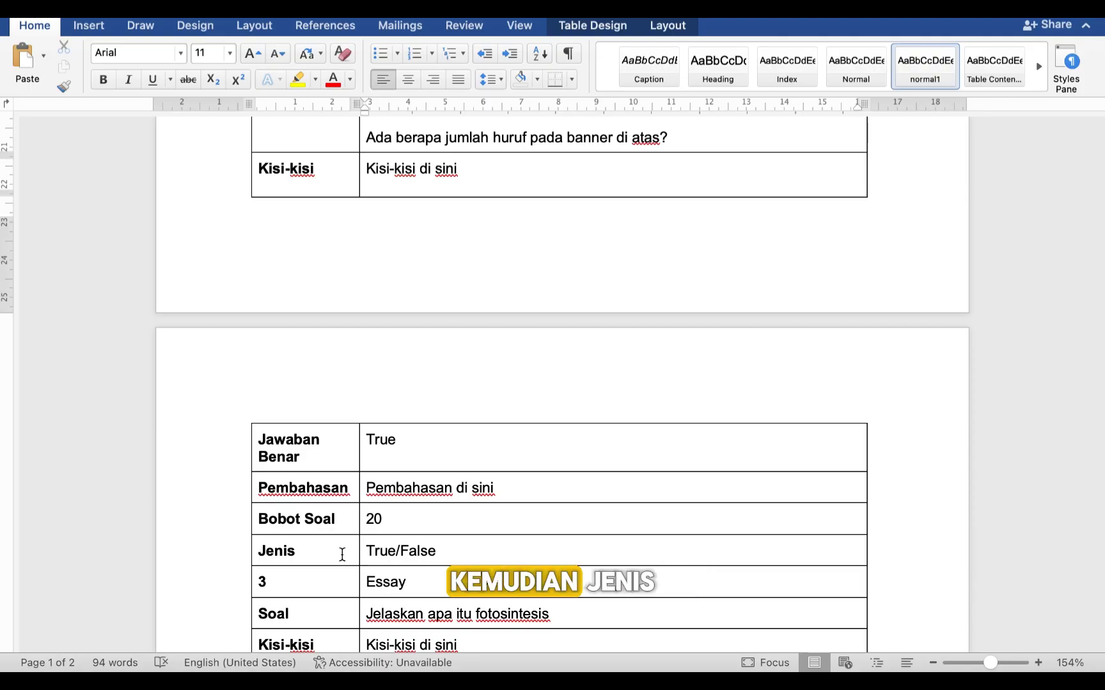
Change the Jenis of the True False question to "Salah/Benar"
scroll(403, 512, "down", 5)
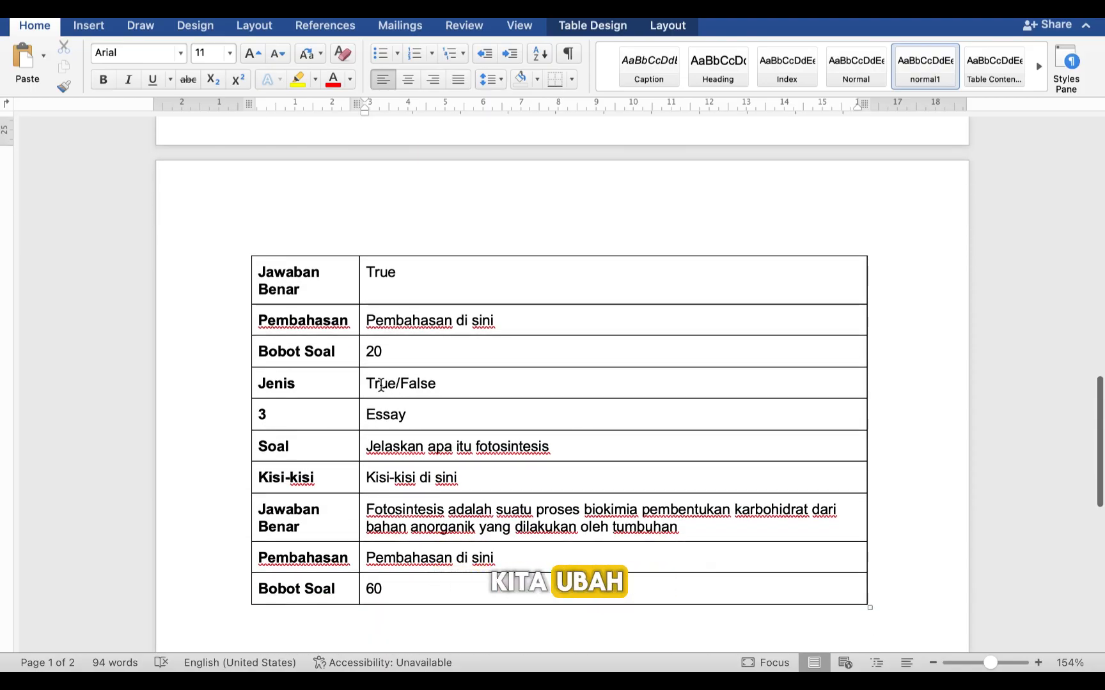
double_click(380, 384)
type("Salah")
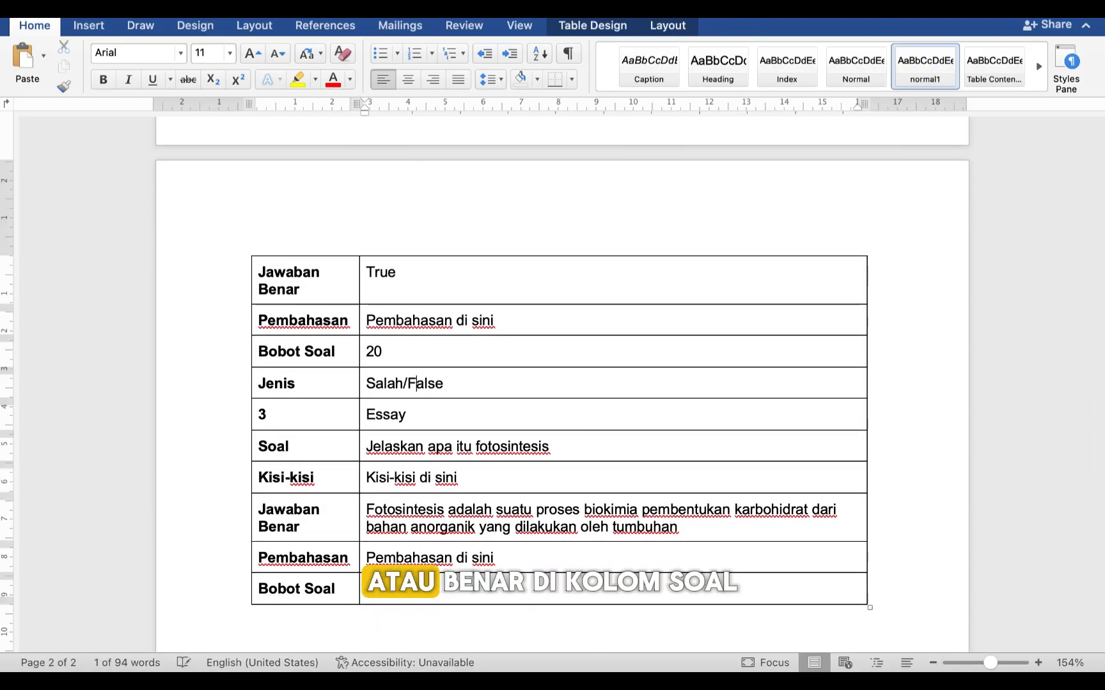
Examine the picture in the True False question's Soal and the fields filled in for the Essay question
scroll(321, 257, "up", 10)
left_click(493, 264)
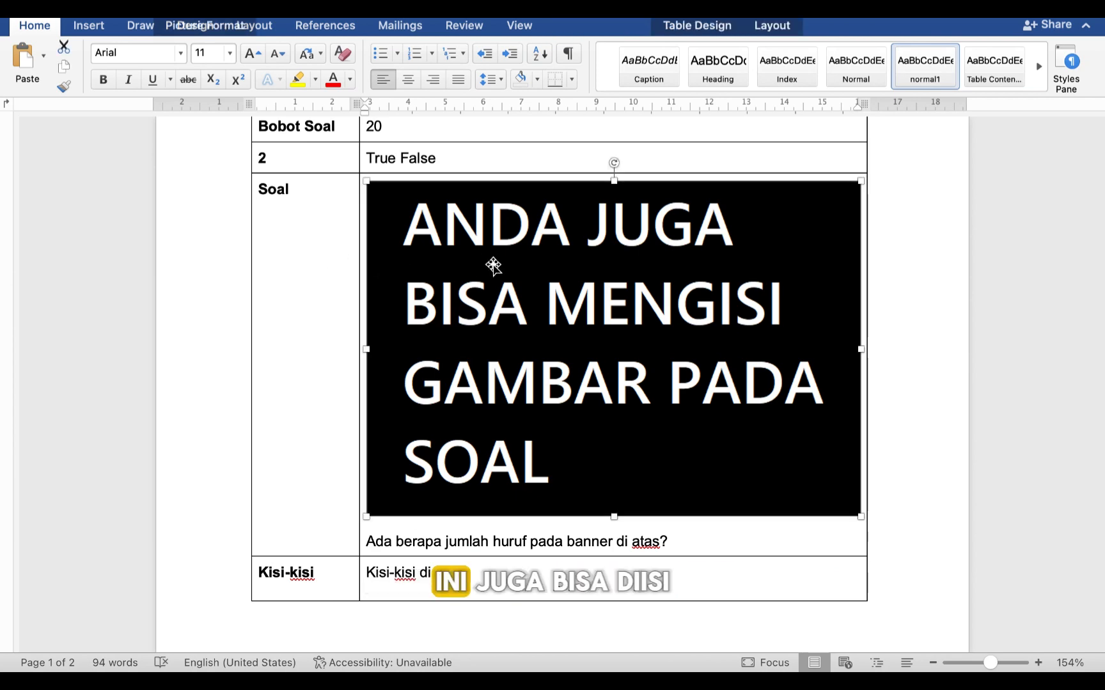
scroll(652, 277, "up", 1)
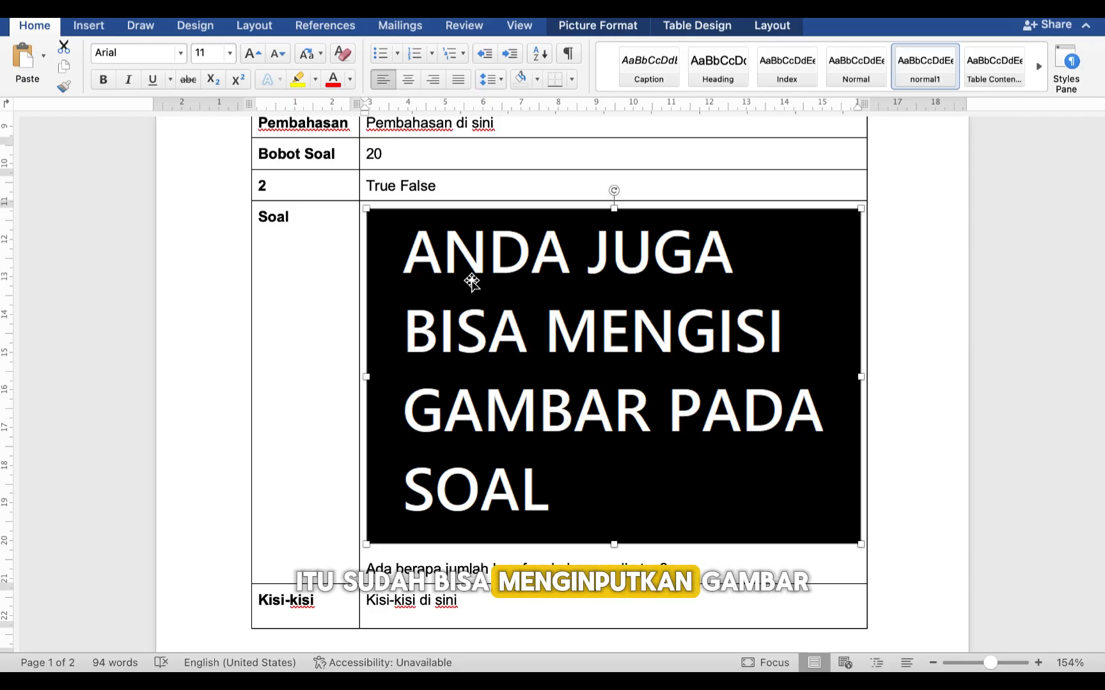
scroll(471, 281, "down", 10)
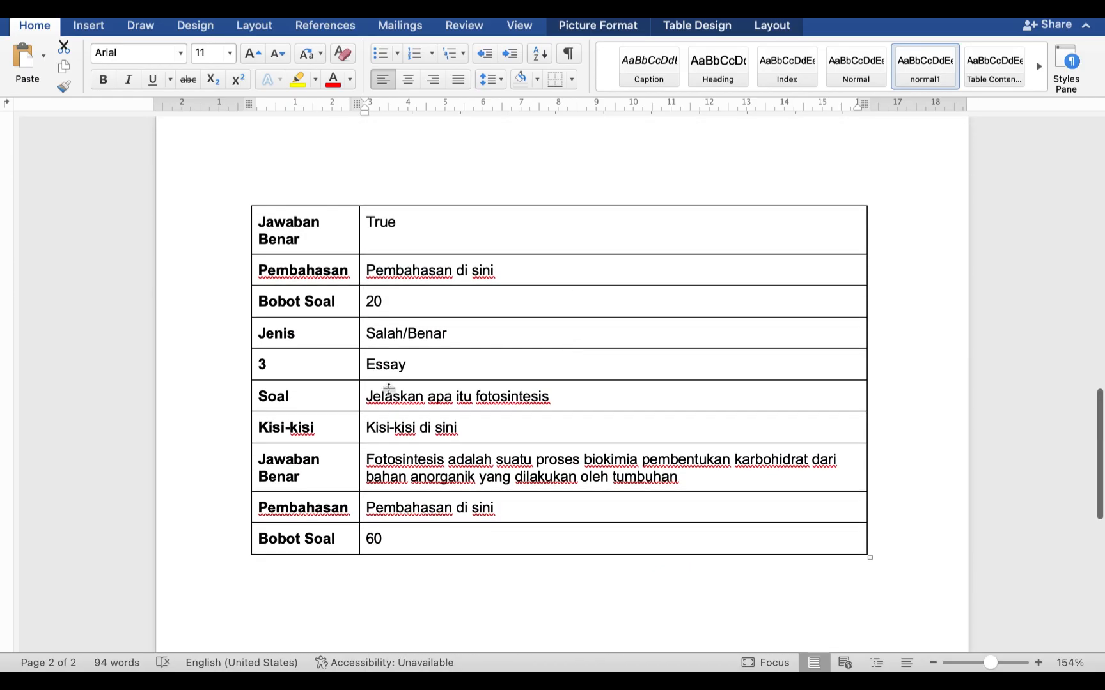
scroll(433, 383, "down", 1)
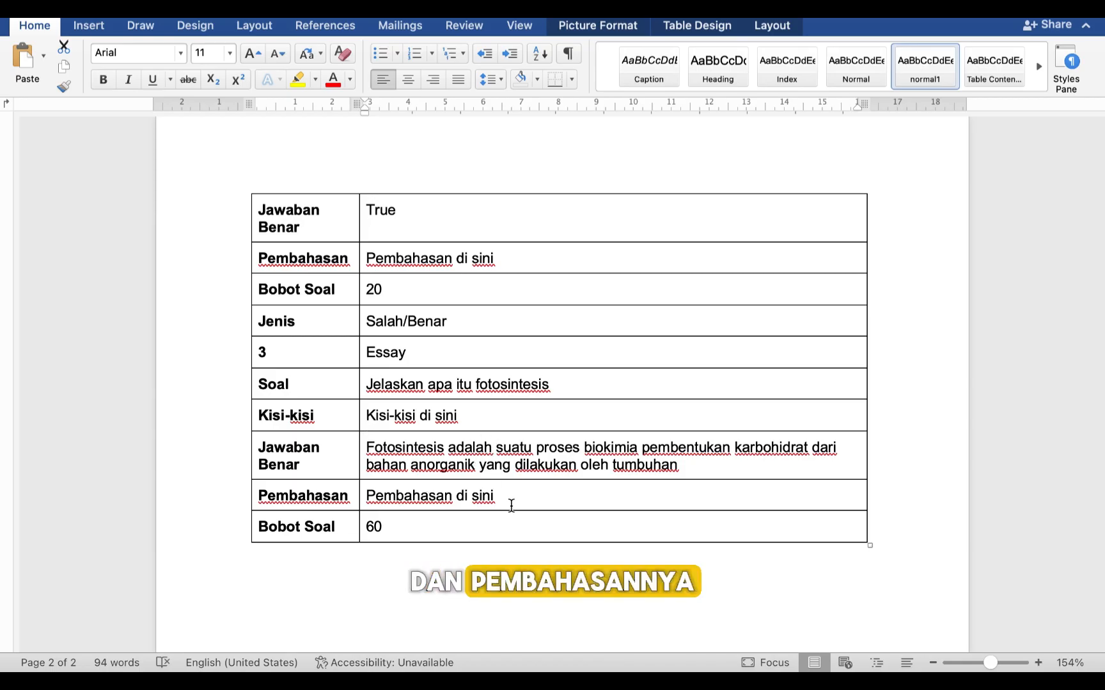
left_click(407, 527)
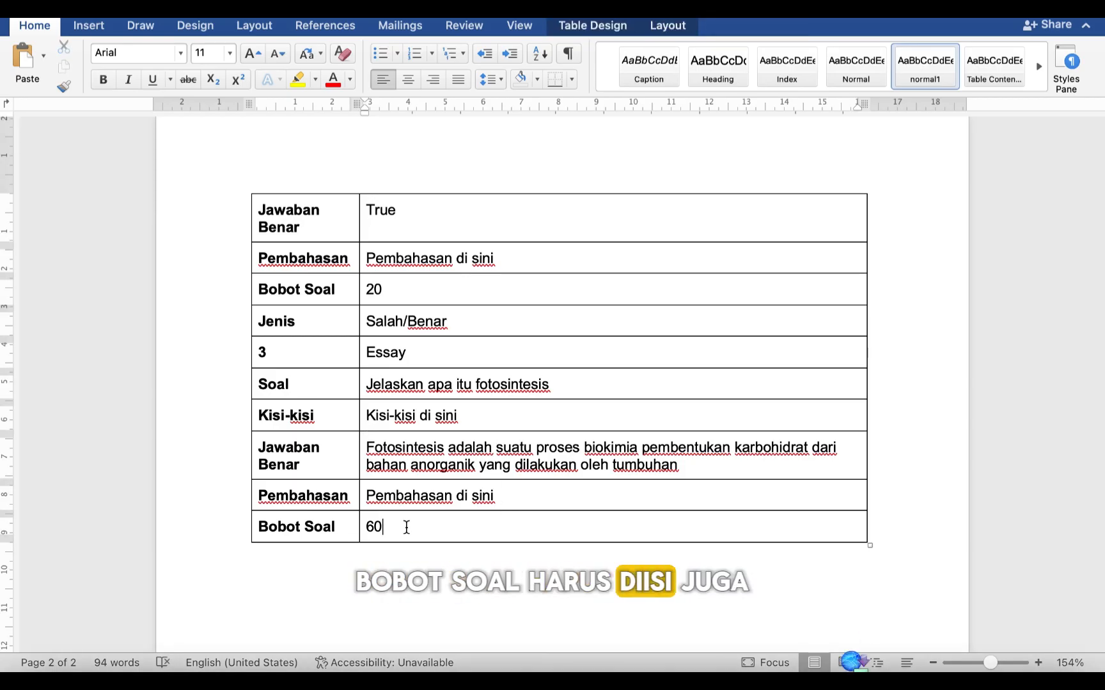
Check the Bobot Soal values of all three questions across the template to add up their total weight
scroll(407, 527, "up", 15)
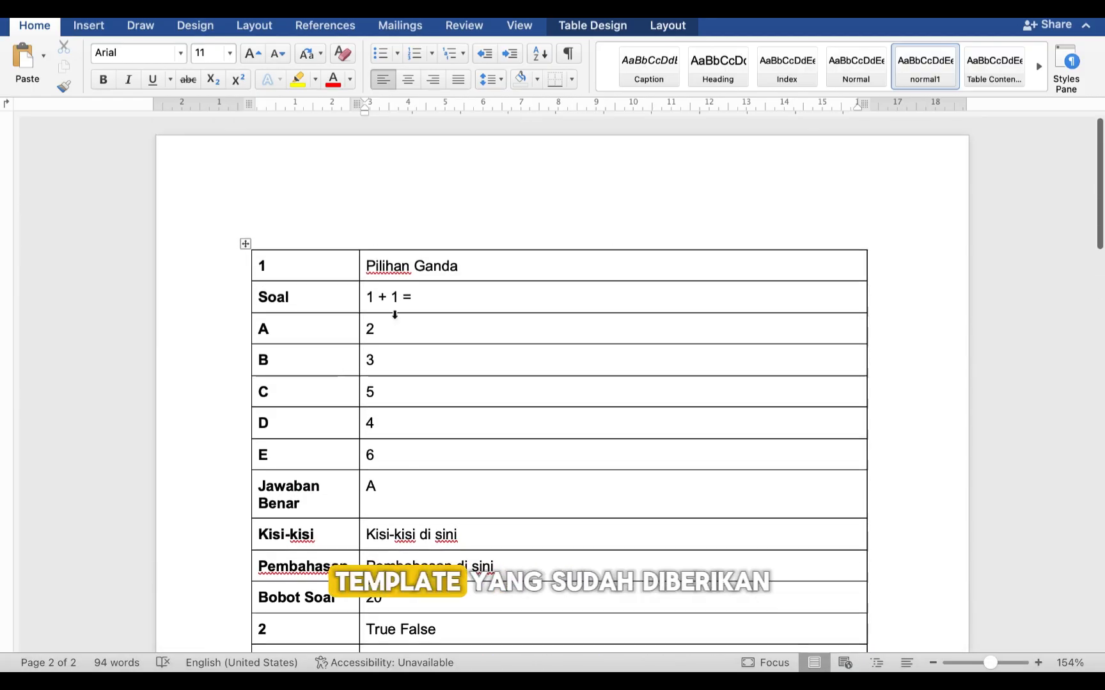
scroll(418, 349, "down", 5)
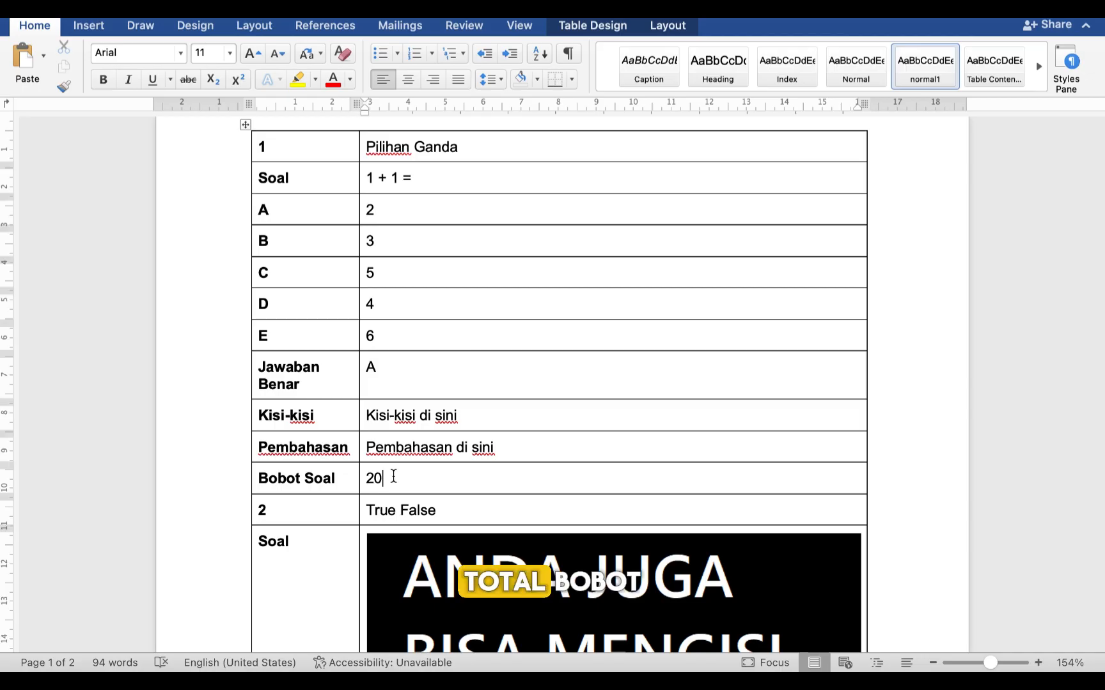
scroll(393, 476, "down", 10)
scroll(393, 477, "down", 5)
scroll(393, 476, "down", 3)
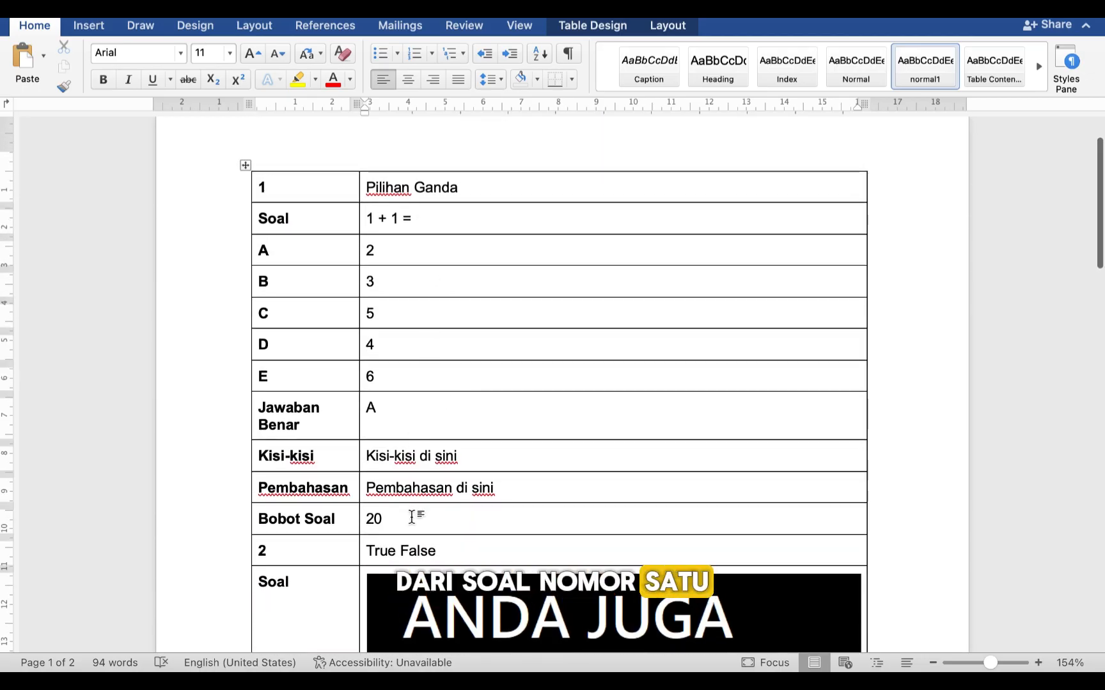
scroll(412, 516, "down", 15)
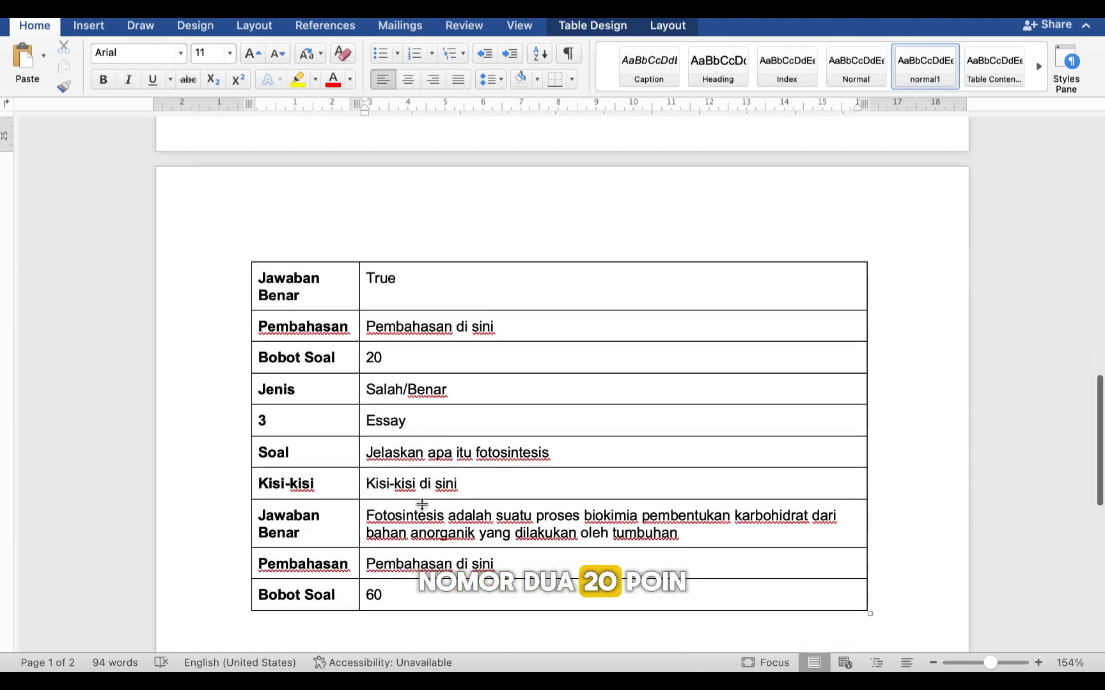
scroll(422, 505, "down", 2)
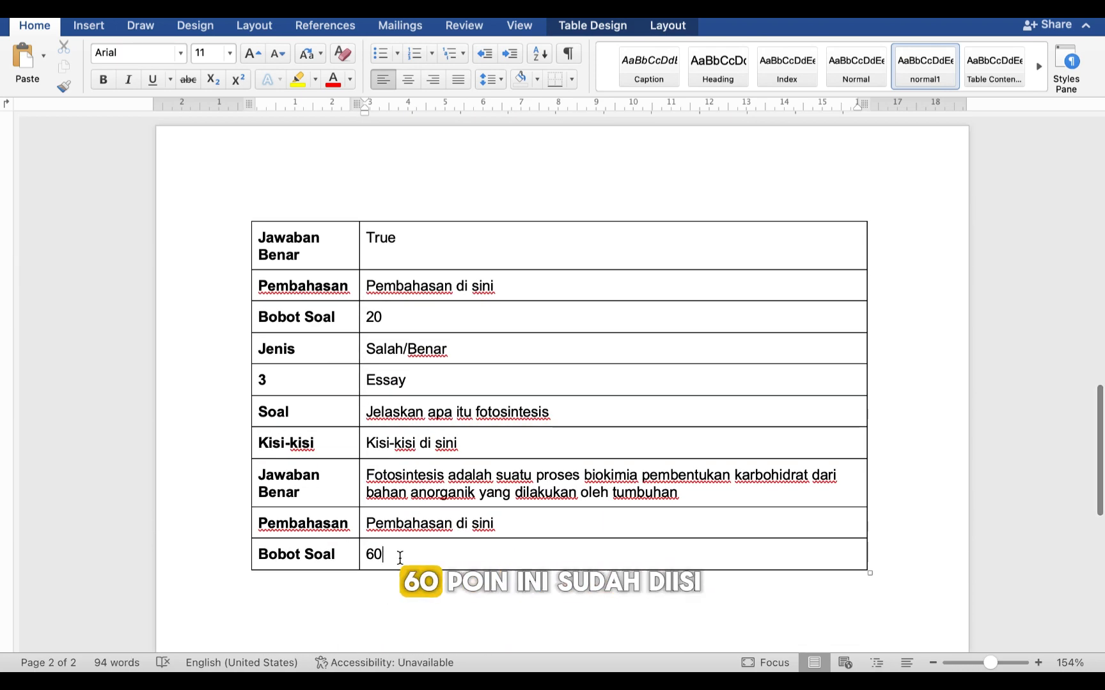
scroll(517, 527, "up", 20)
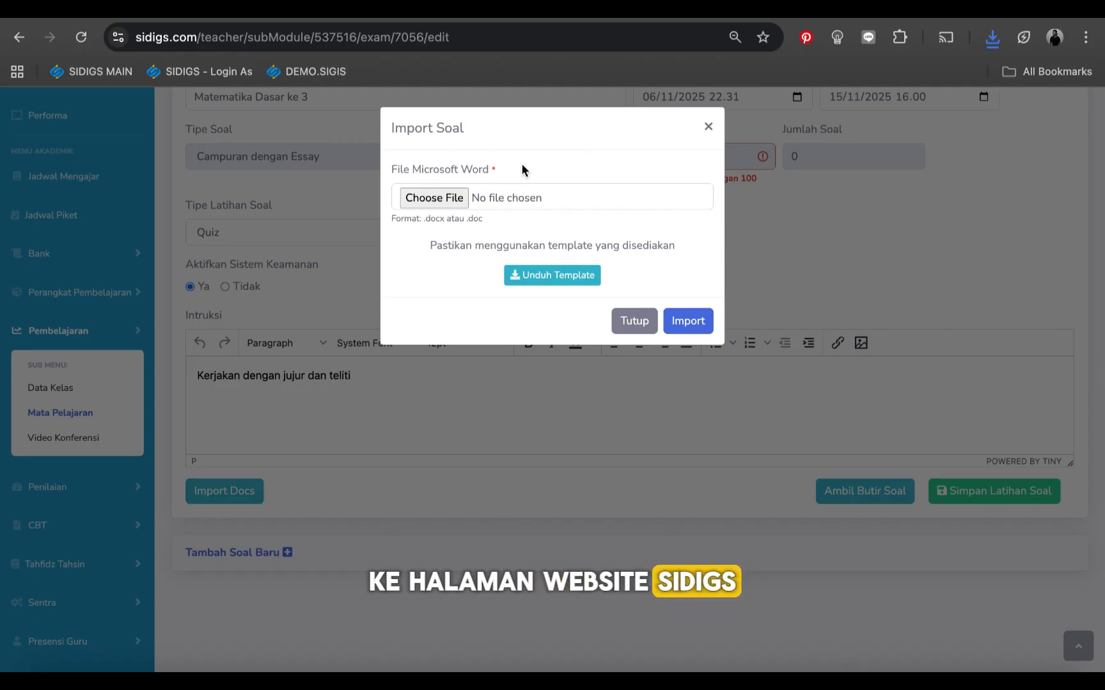
In SIDIGS, import the questions from the Word file template_bank_soal.docx in the CONTOH folder
left_click(439, 198)
left_click(381, 239)
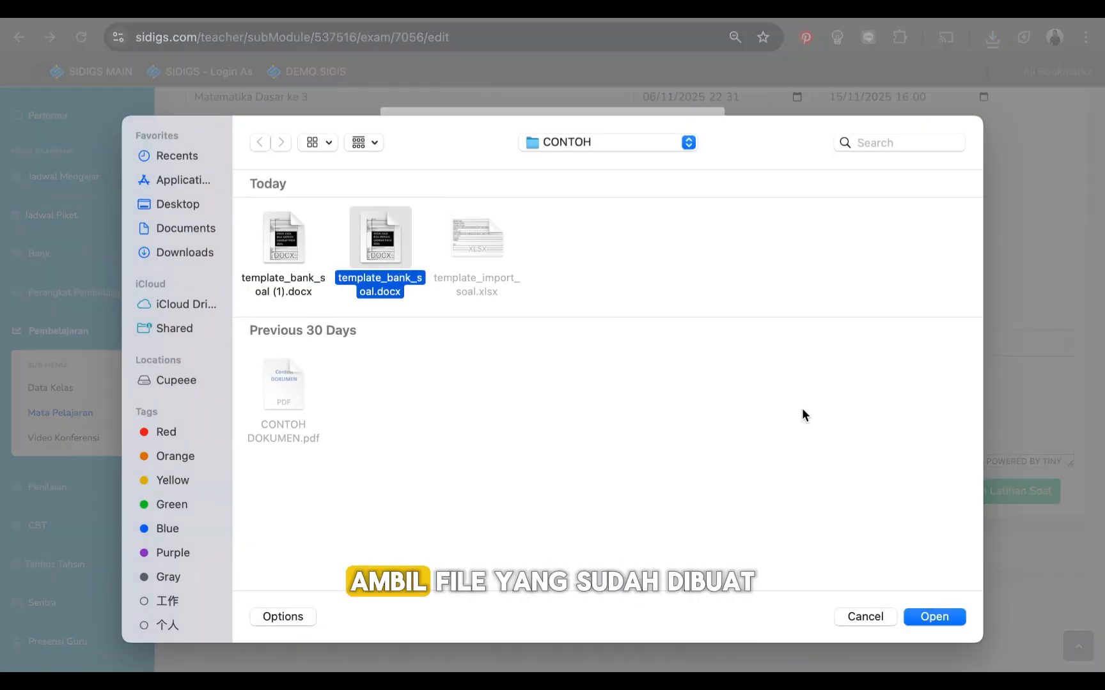
left_click(931, 616)
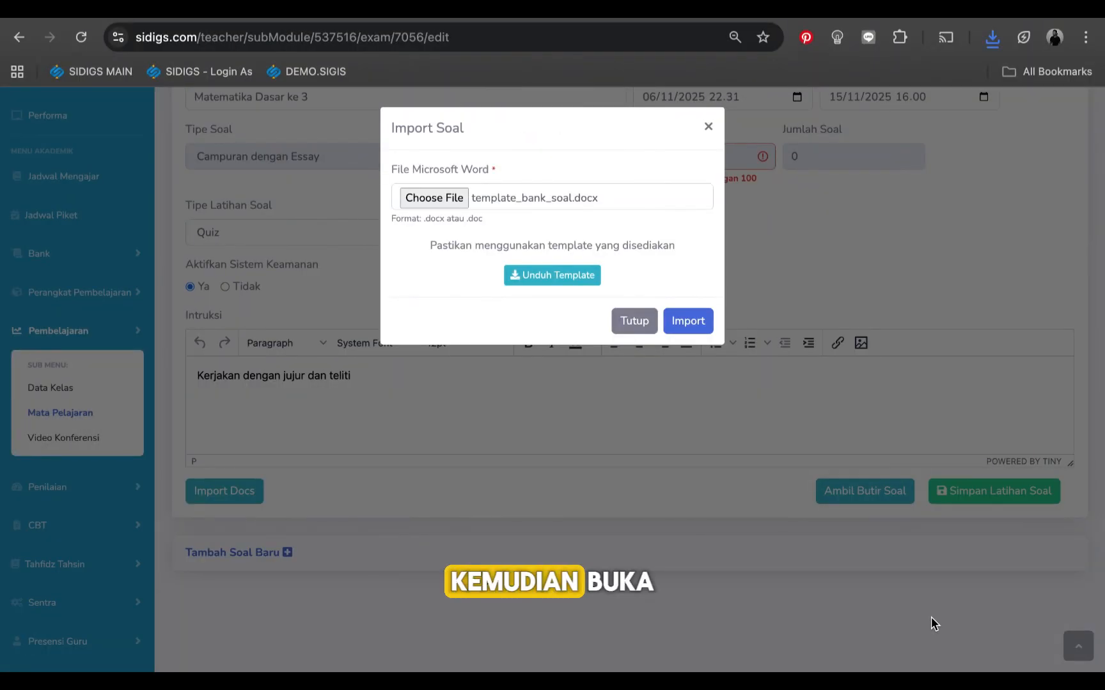
left_click(695, 324)
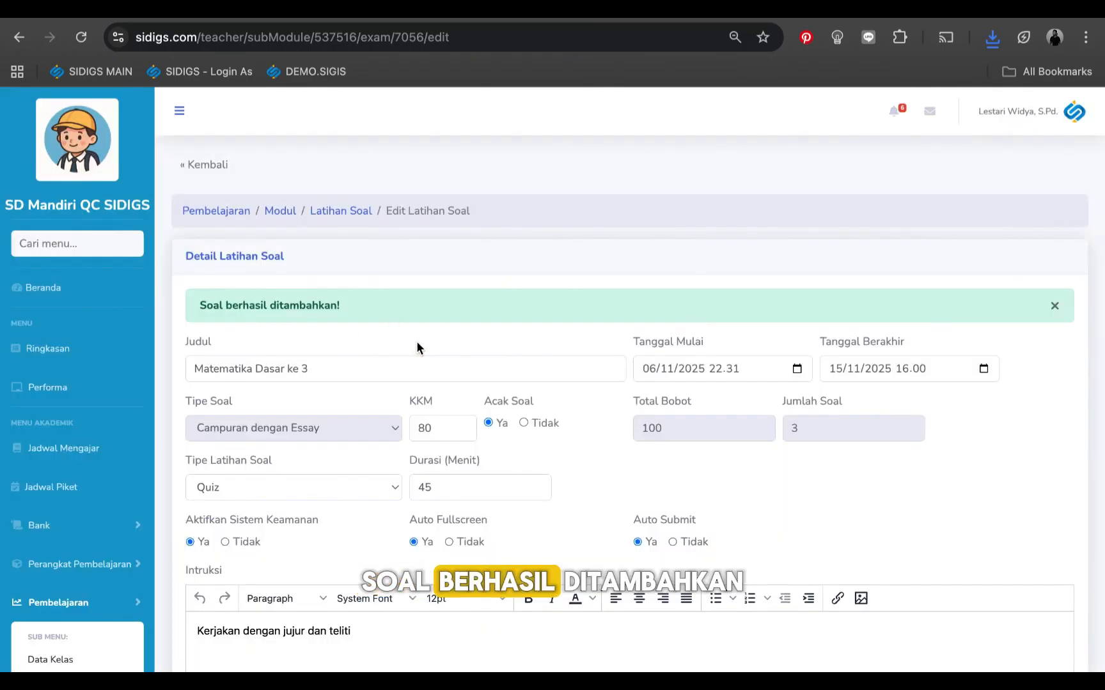
Expand Butir Soal No 1 - Pilihan Ganda and check its hints, explanation, answer options, correct answer and weight
scroll(480, 325, "down", 10)
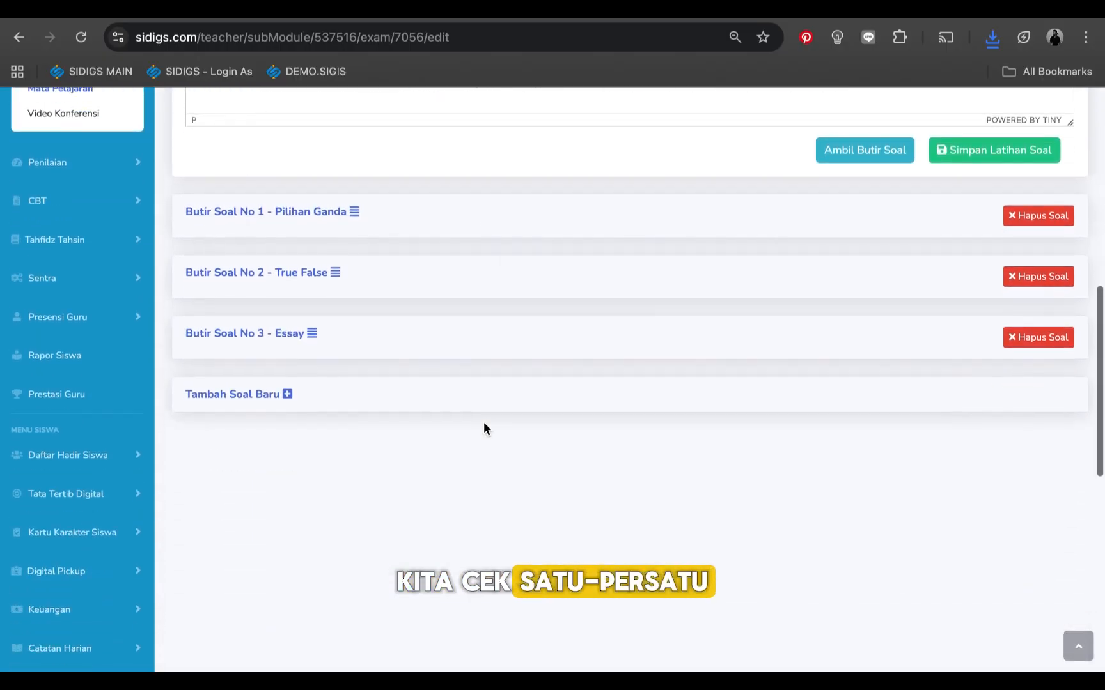
left_click(354, 213)
scroll(342, 380, "down", 5)
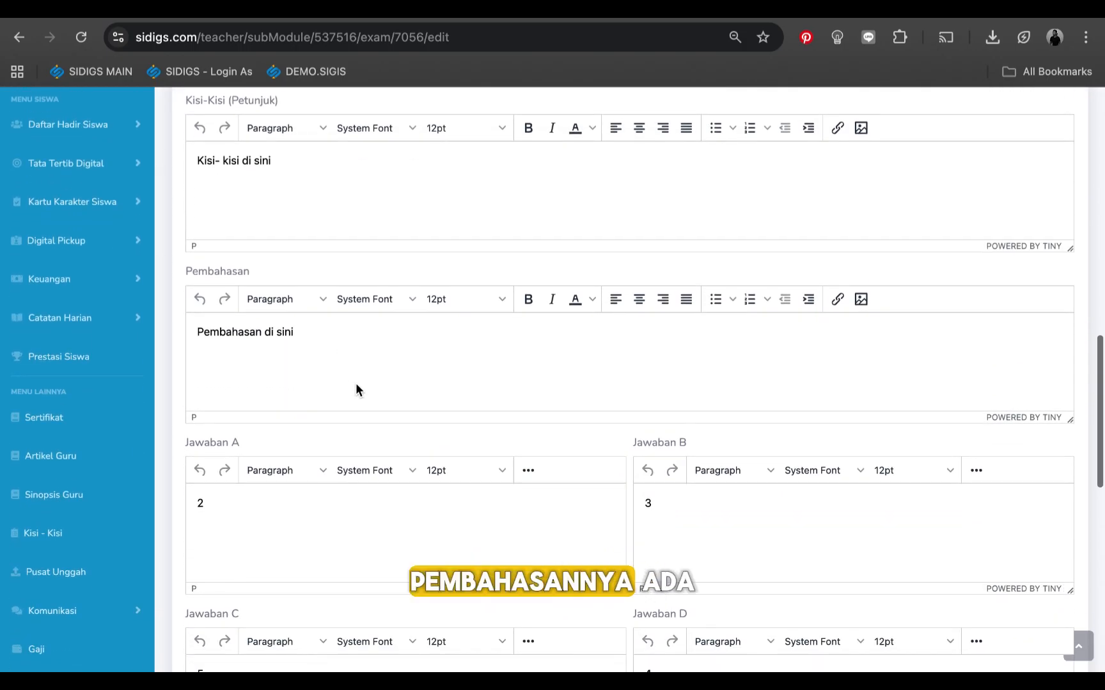
scroll(355, 383, "down", 8)
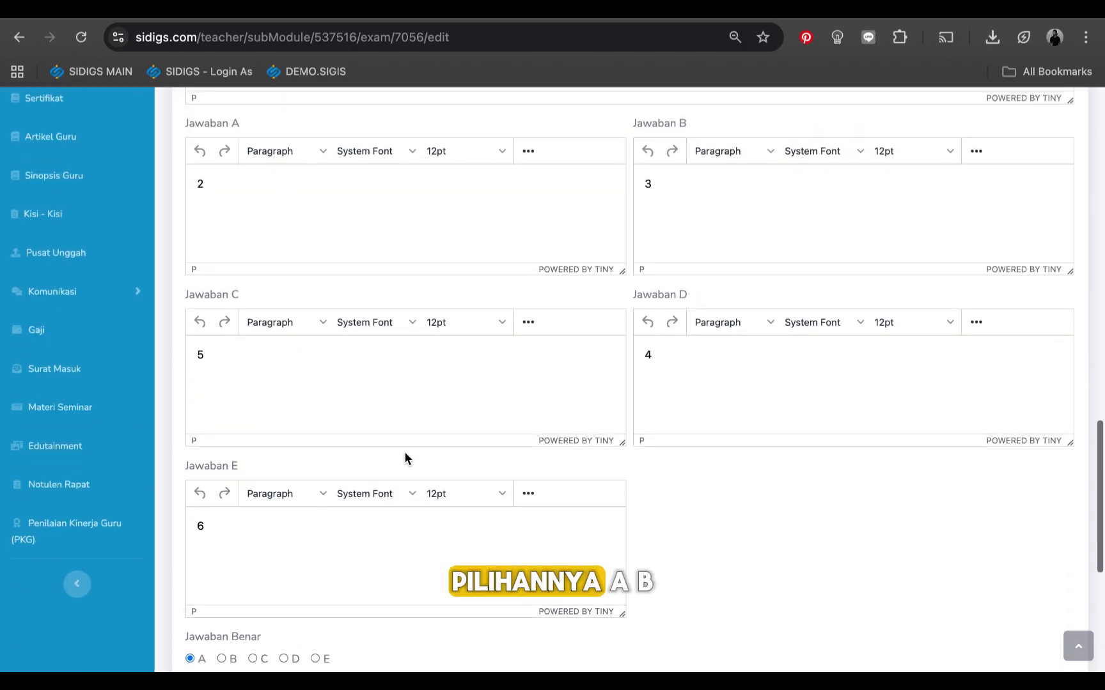
scroll(489, 438, "down", 4)
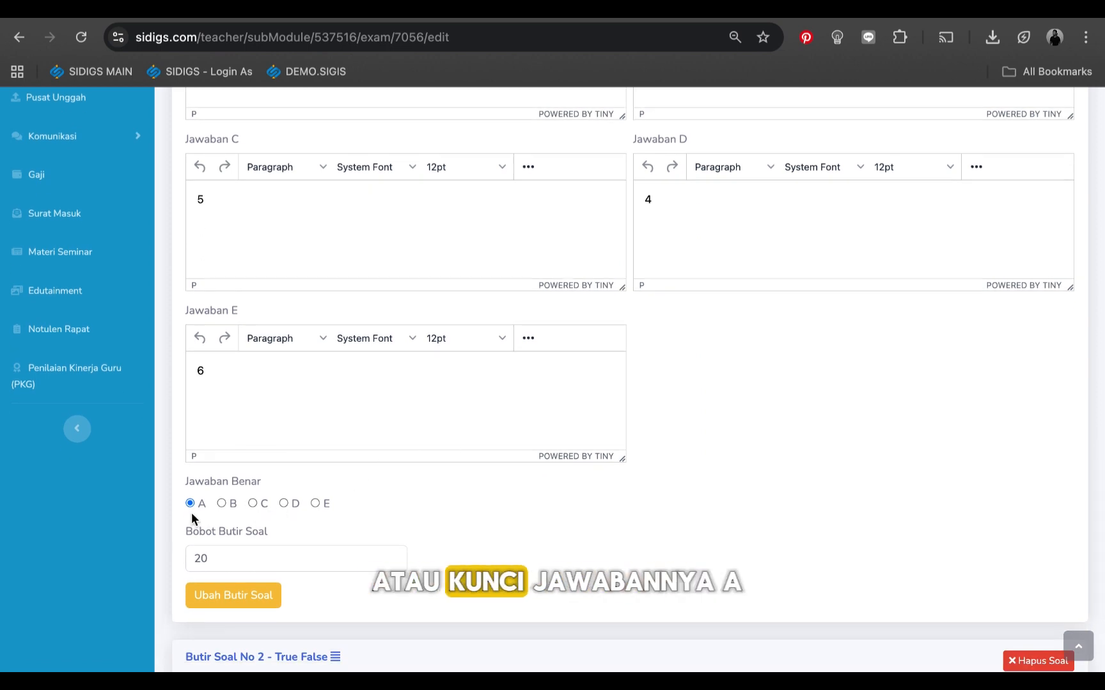
scroll(477, 417, "down", 5)
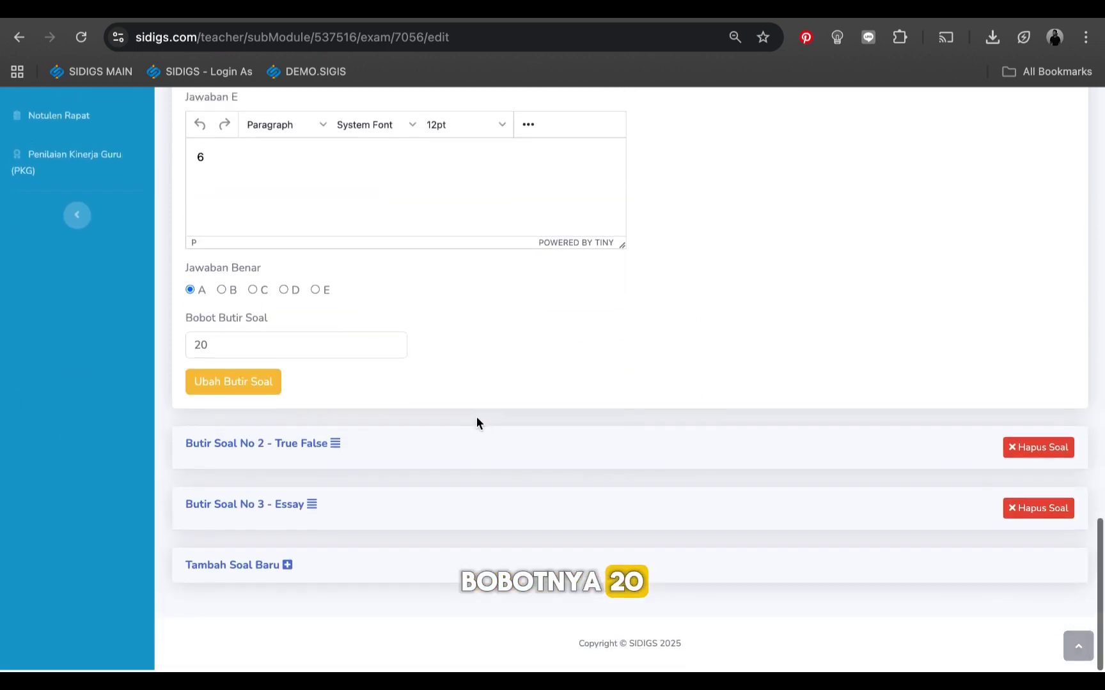
Expand Butir Soal No 2 - True False and check its question picture, hints, correct answer, Jenis and weight
left_click(334, 447)
scroll(506, 387, "down", 3)
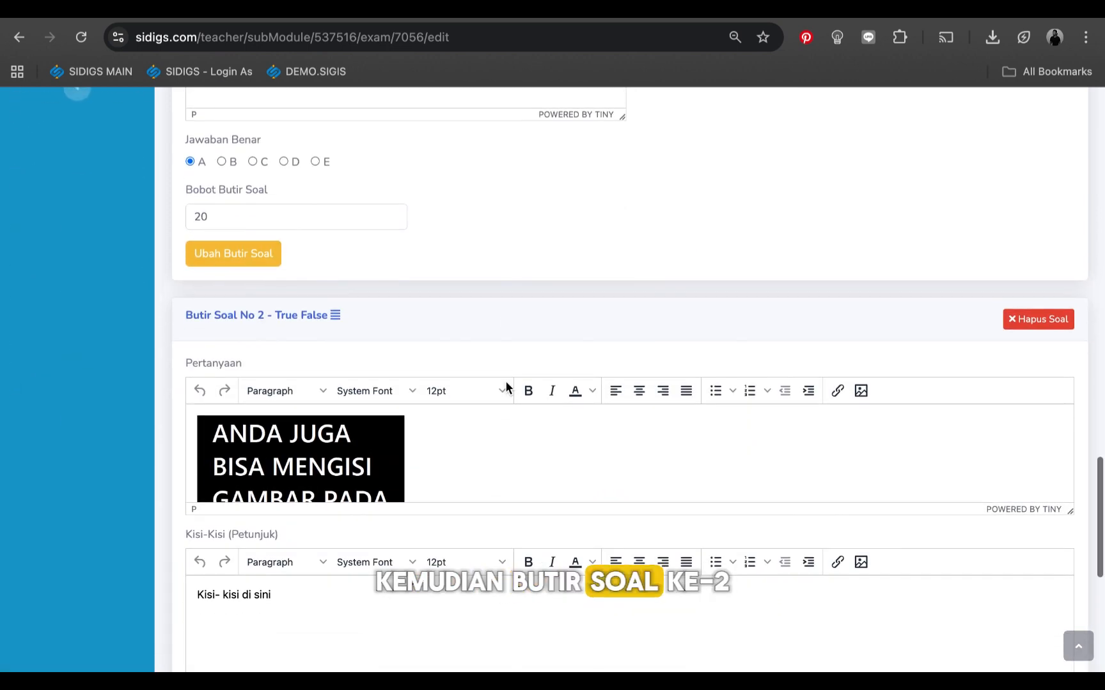
scroll(524, 426, "down", 3)
scroll(402, 298, "up", 3)
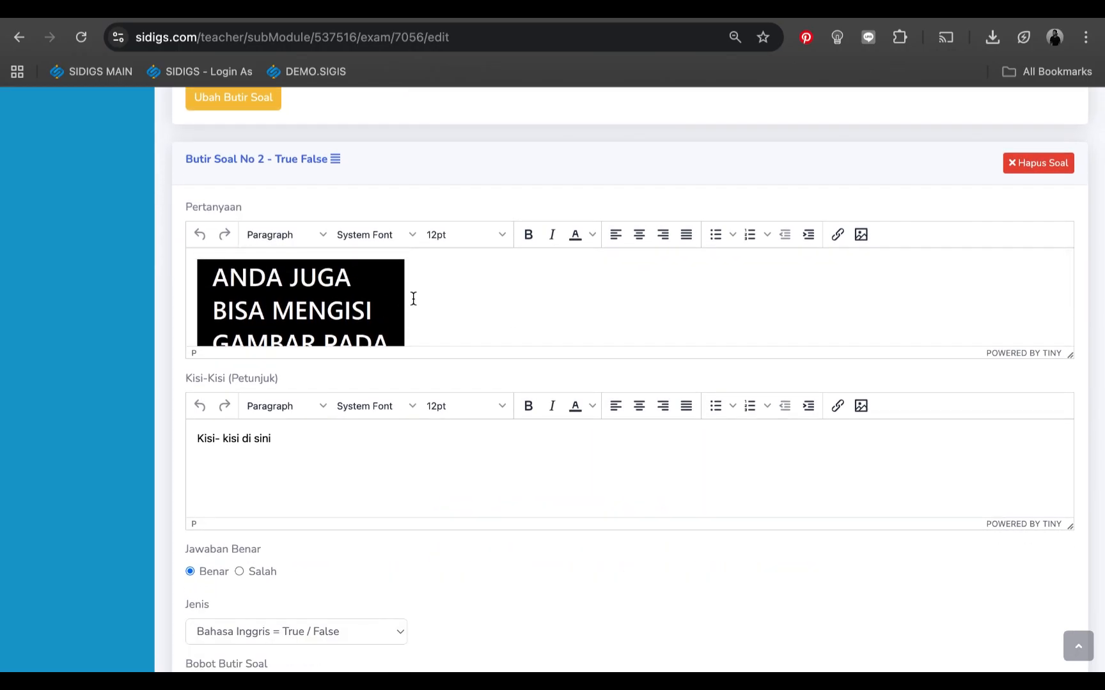
scroll(451, 294, "down", 1)
scroll(451, 293, "down", 2)
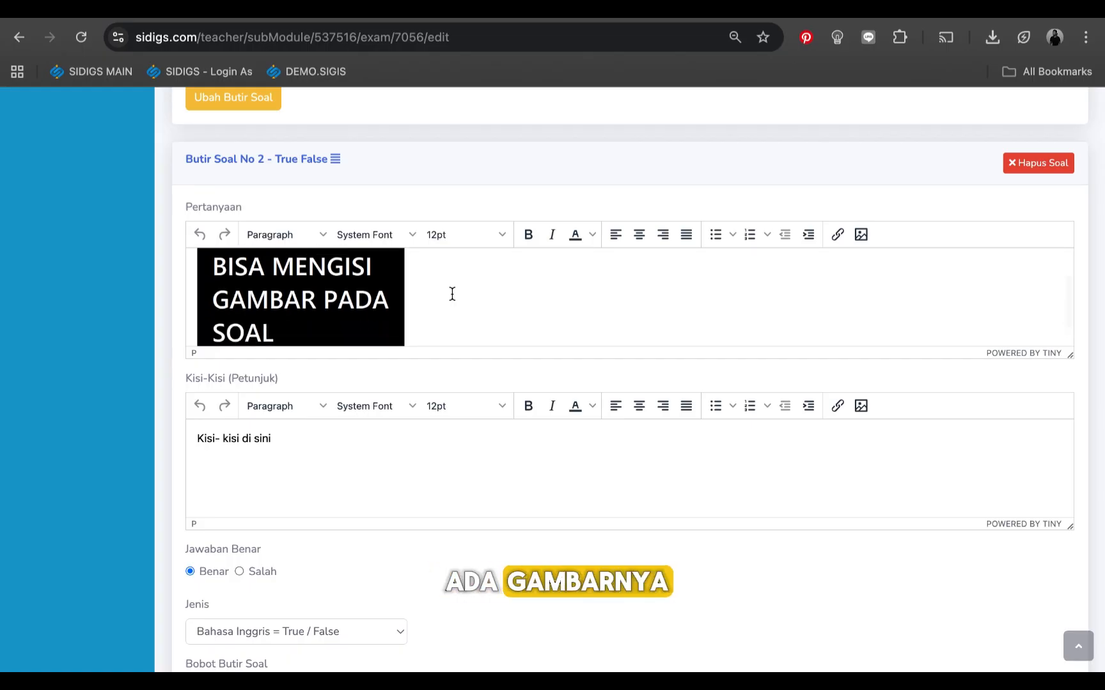
scroll(411, 457, "down", 2)
scroll(434, 475, "down", 2)
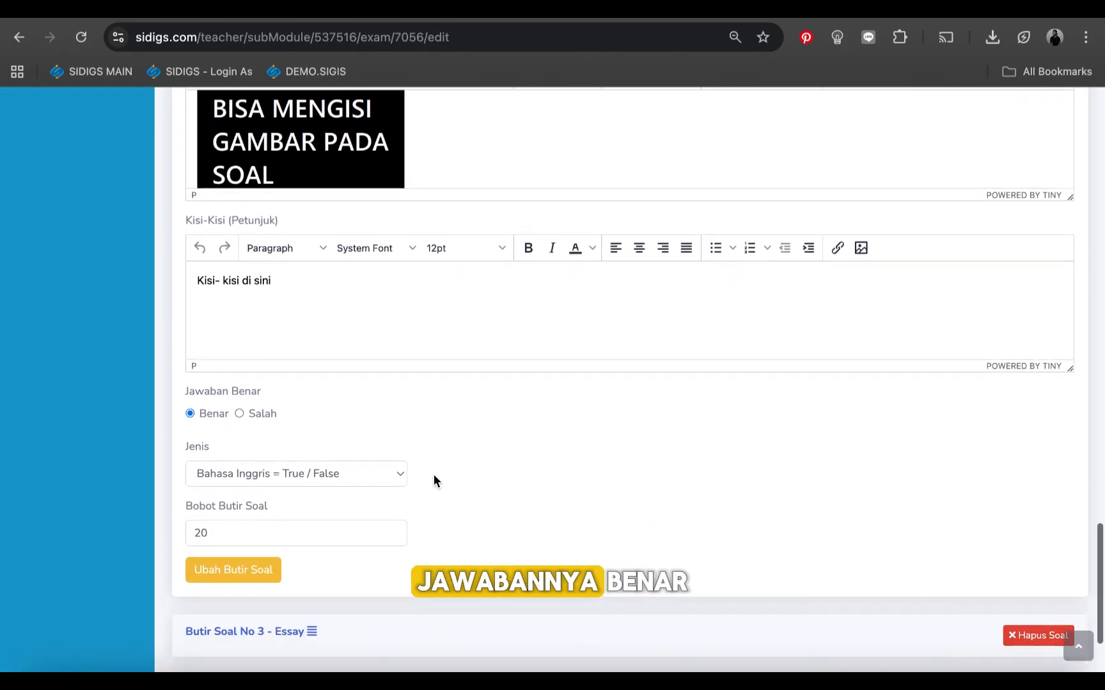
scroll(451, 442, "down", 2)
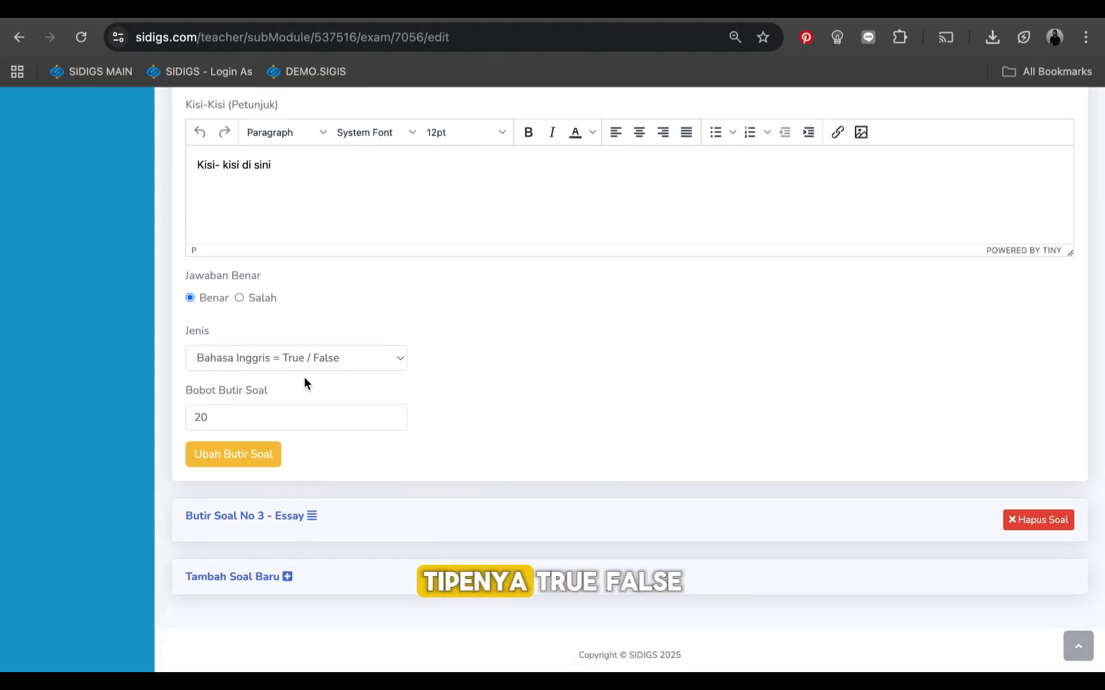
Check the question, hints, correct answer, explanation and weight of Butir Soal No 3 - Essay, and save the exercise
left_click(297, 520)
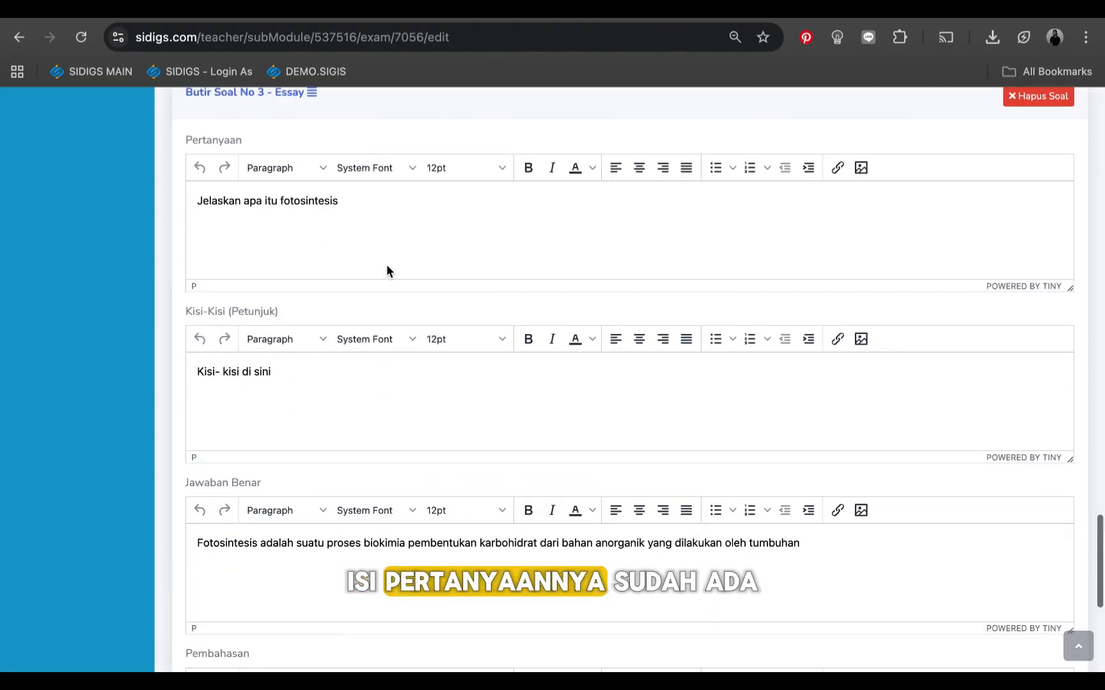
scroll(363, 404, "down", 3)
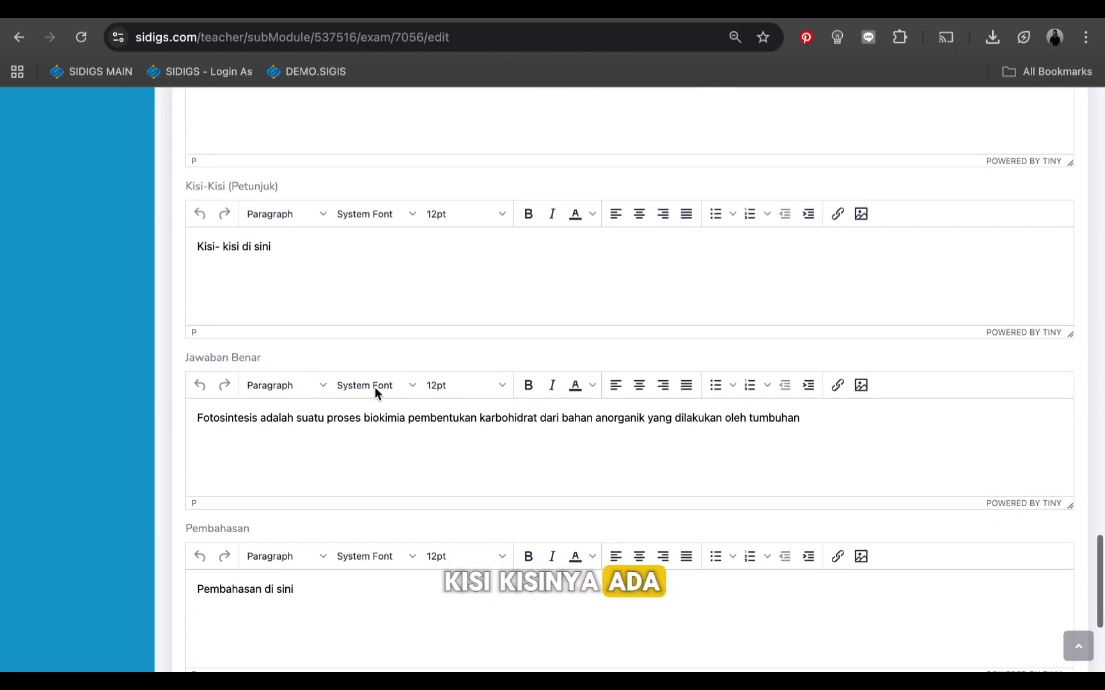
scroll(369, 476, "down", 3)
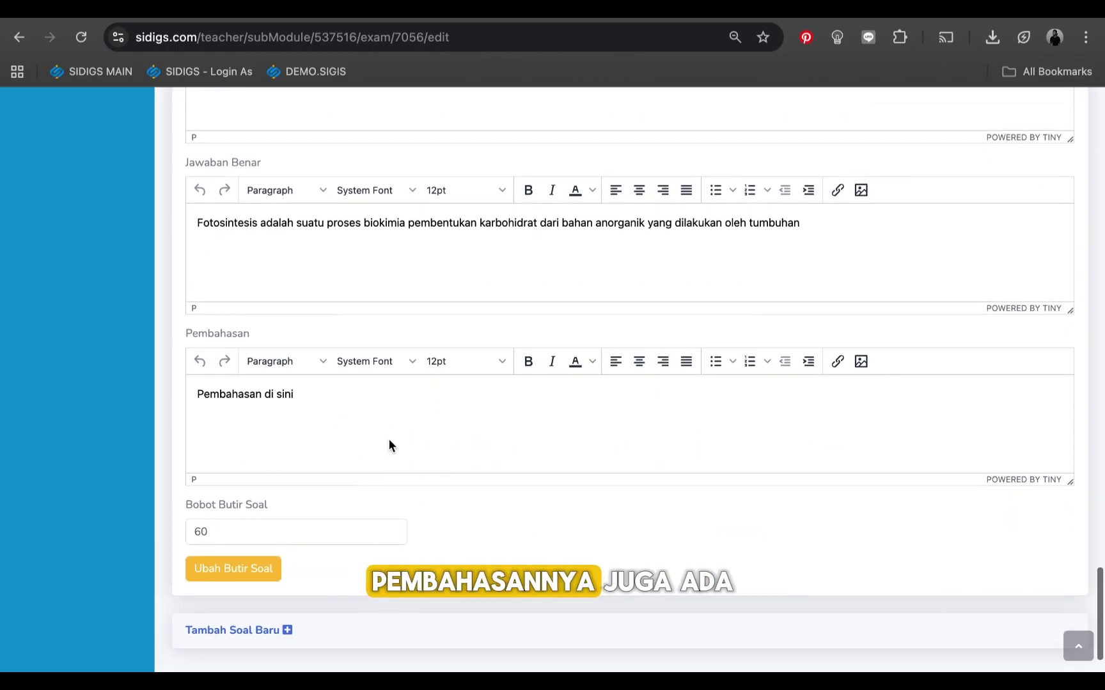
scroll(503, 540, "up", 20)
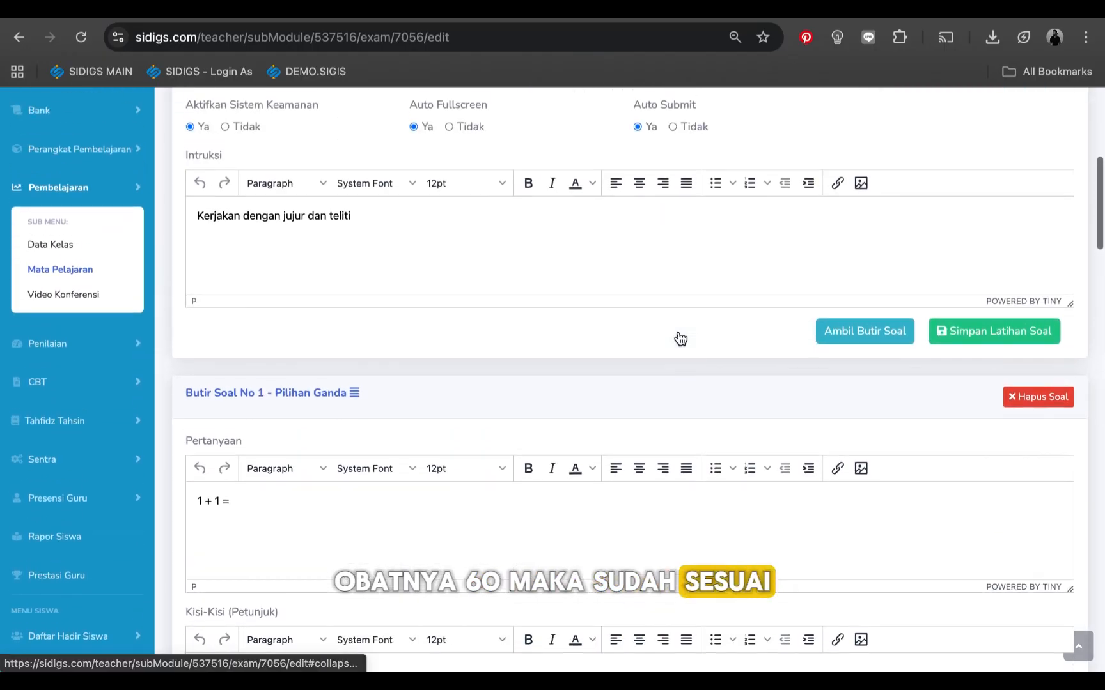
left_click(992, 340)
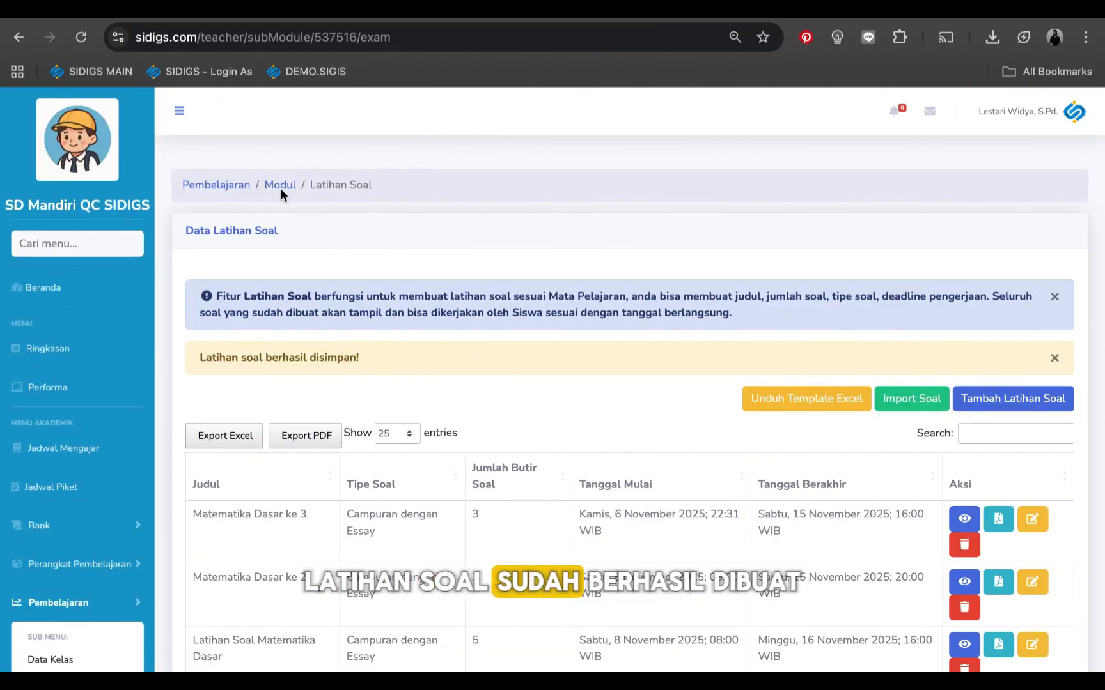
Return to the module list and open the material of sub module Matematika Dasar Level 1 for editing
left_click(280, 191)
scroll(843, 328, "down", 1)
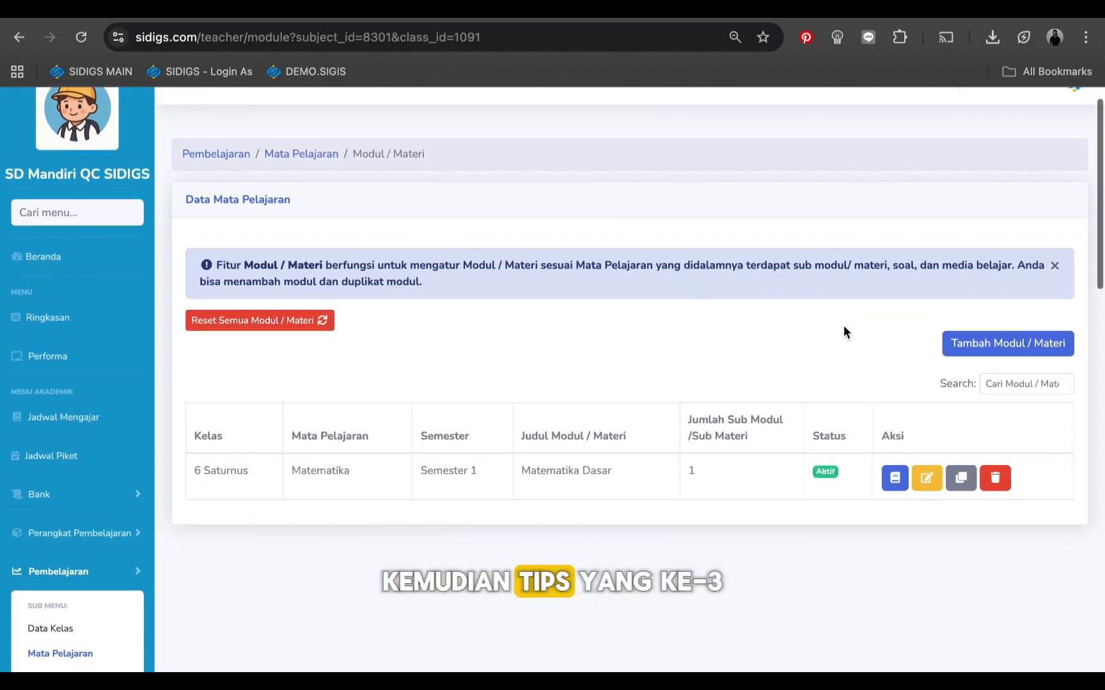
scroll(844, 327, "down", 2)
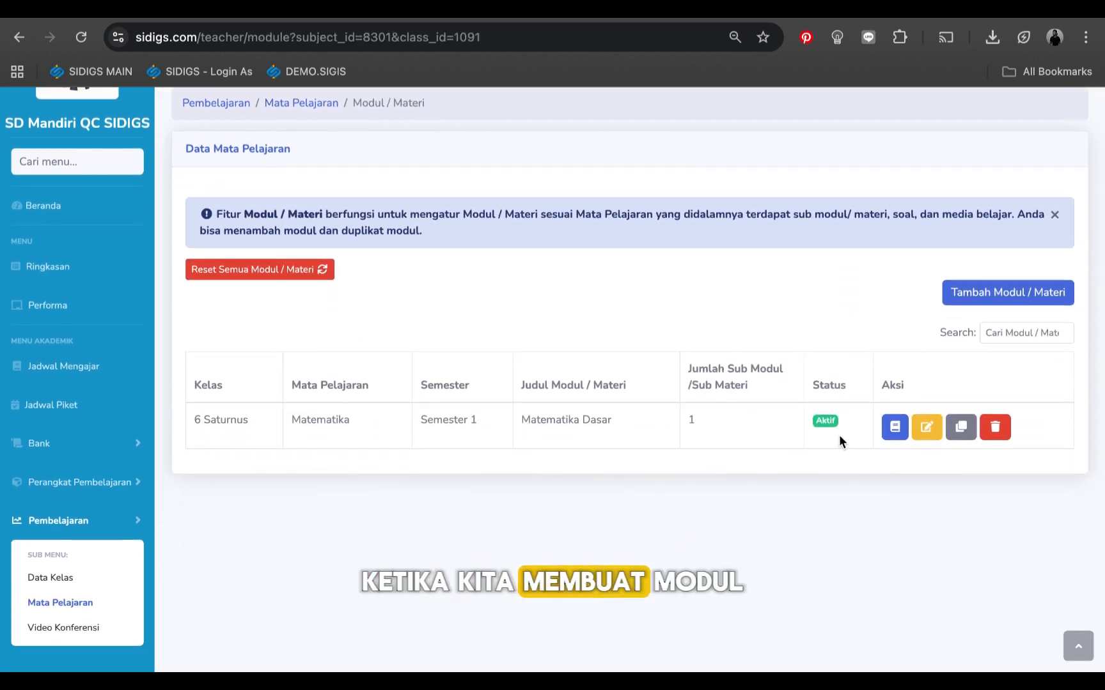
left_click(895, 429)
scroll(789, 319, "down", 2)
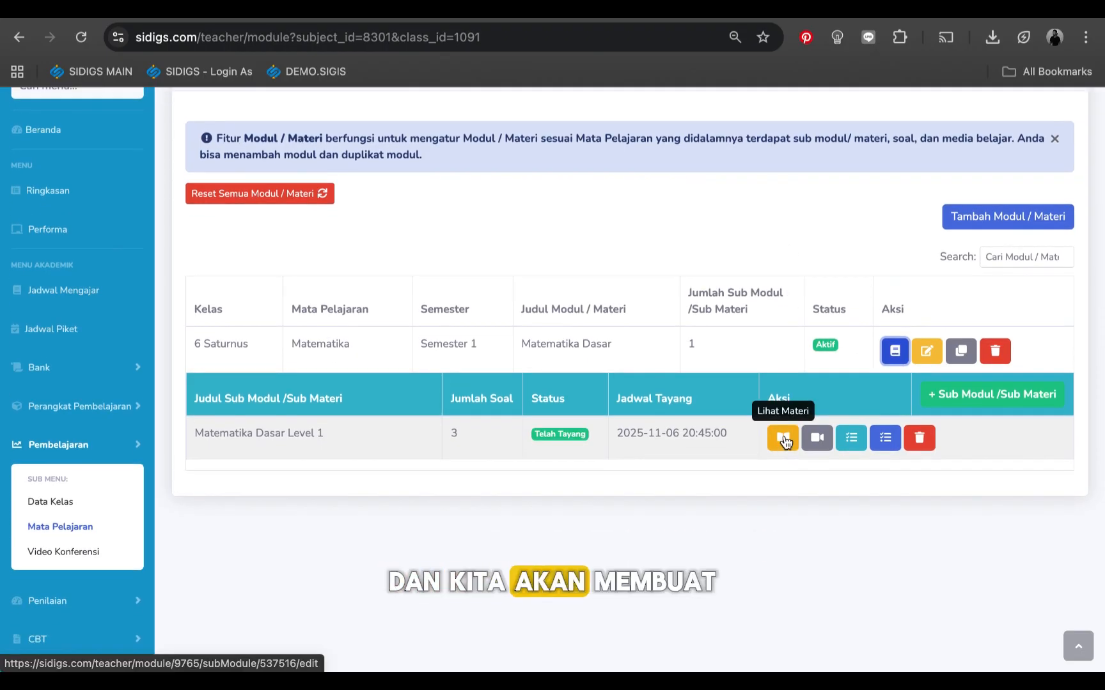
left_click(784, 440)
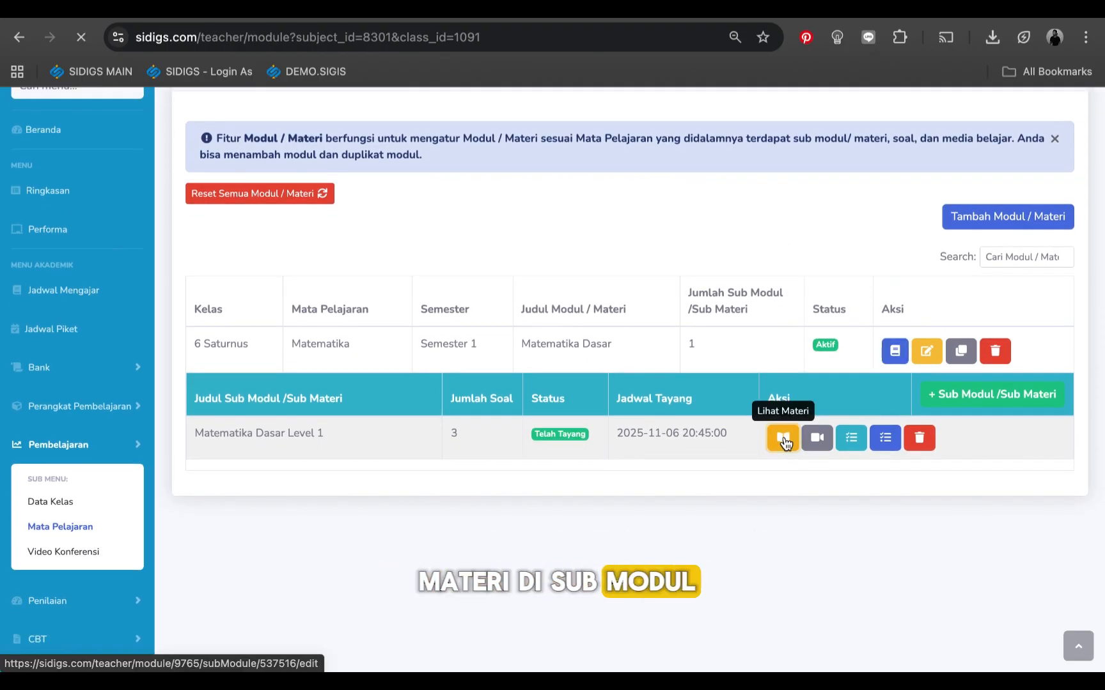
scroll(653, 413, "down", 5)
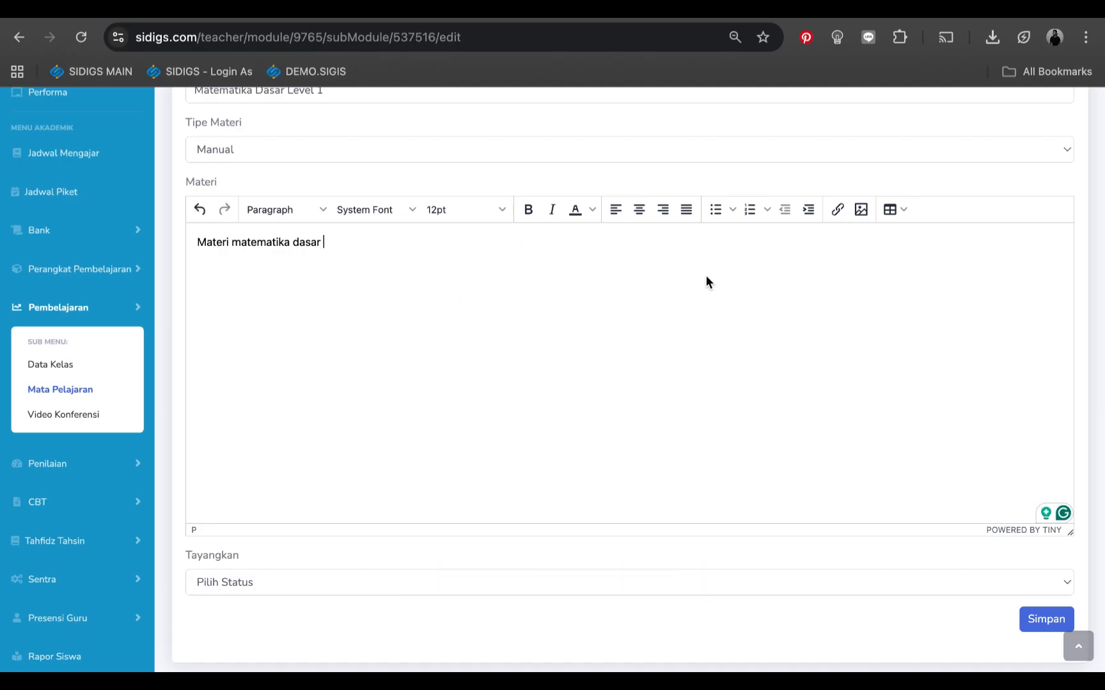
Below the material text, insert a link to youtube.com displayed as "Klik tutorial disini", titled "Tutorial matematika" and opening in a new window
key("Return")
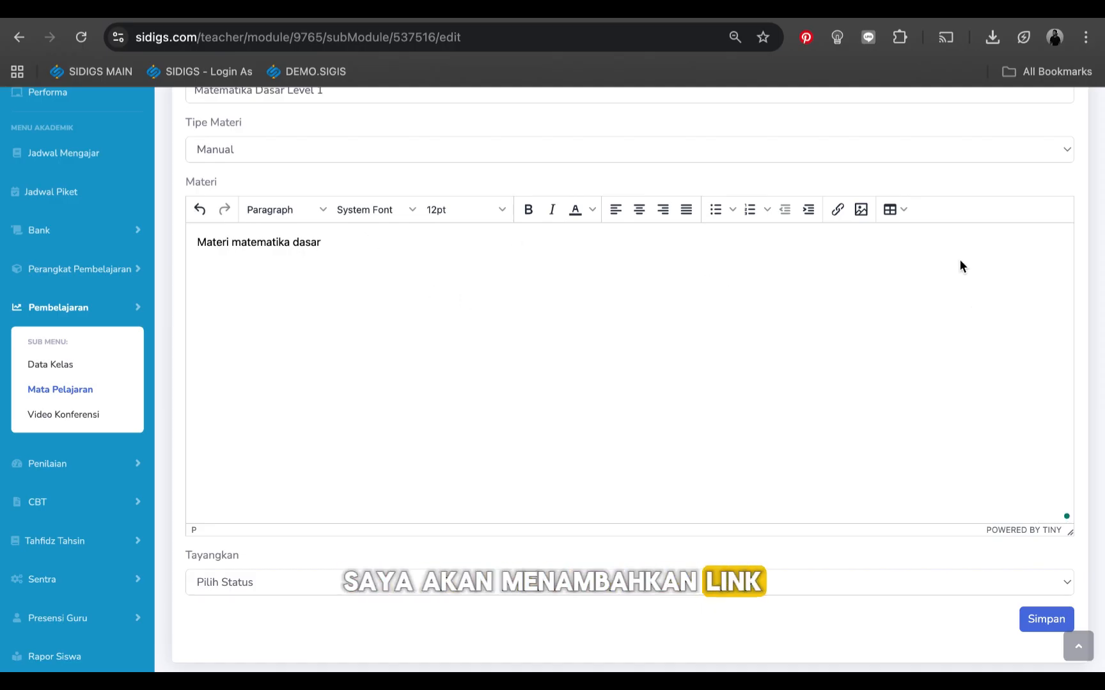
left_click(838, 213)
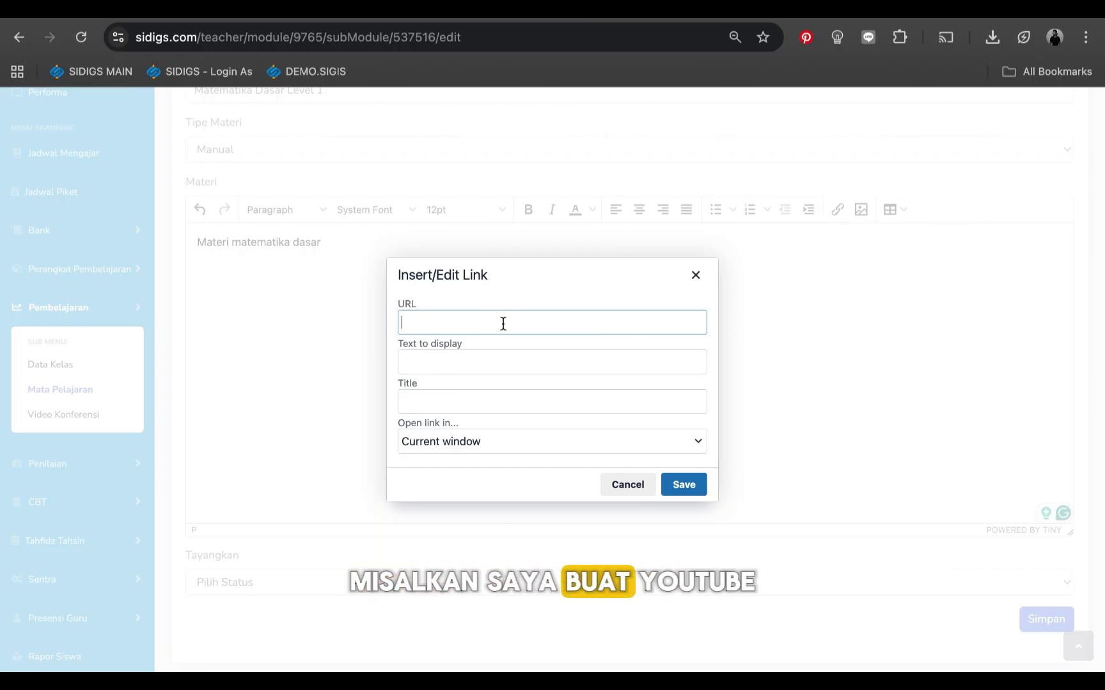
type("youtube.com")
double_click(422, 363)
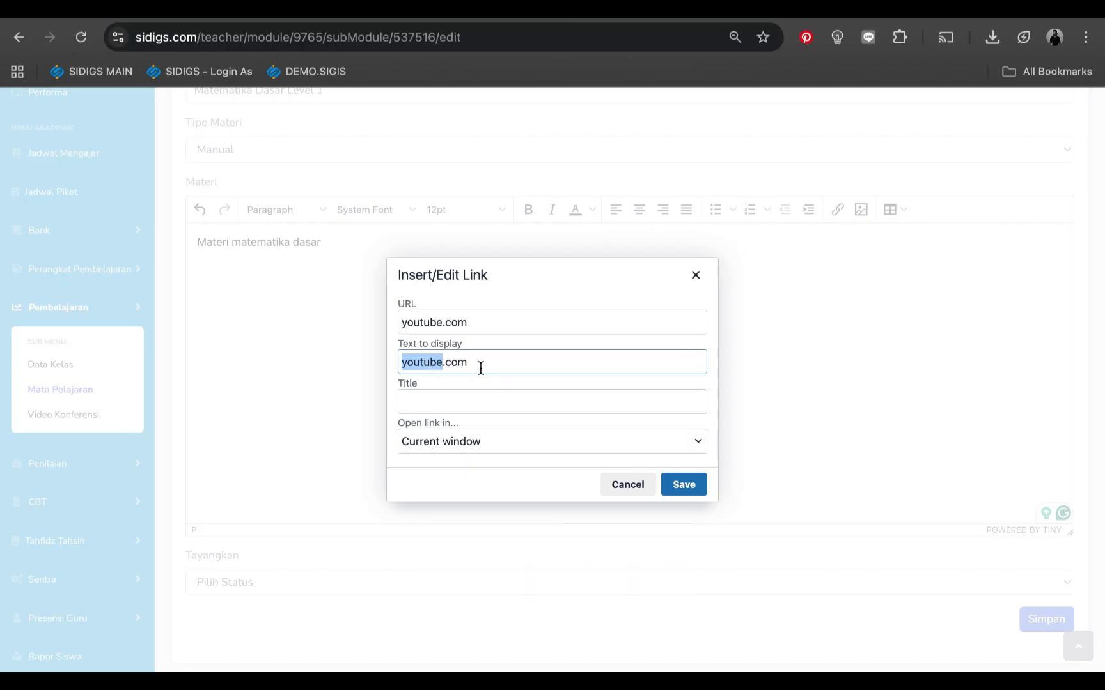
left_click_drag(481, 370, 397, 365)
type("Klik tot")
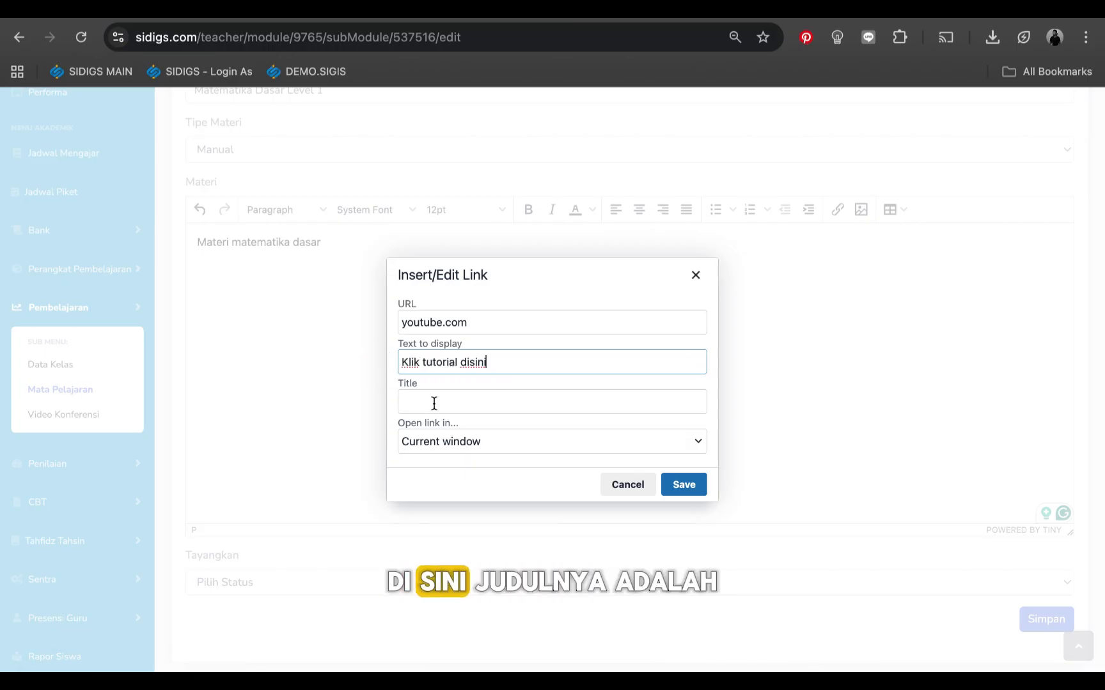
left_click(434, 403)
type("Tutorial matematika")
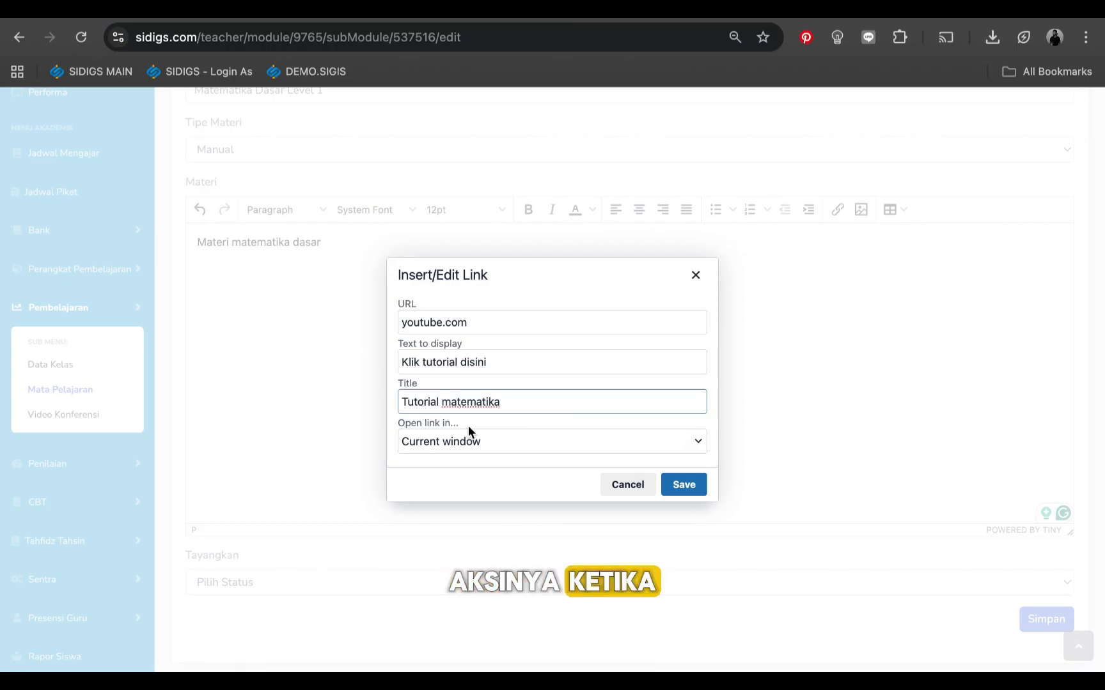
left_click(503, 450)
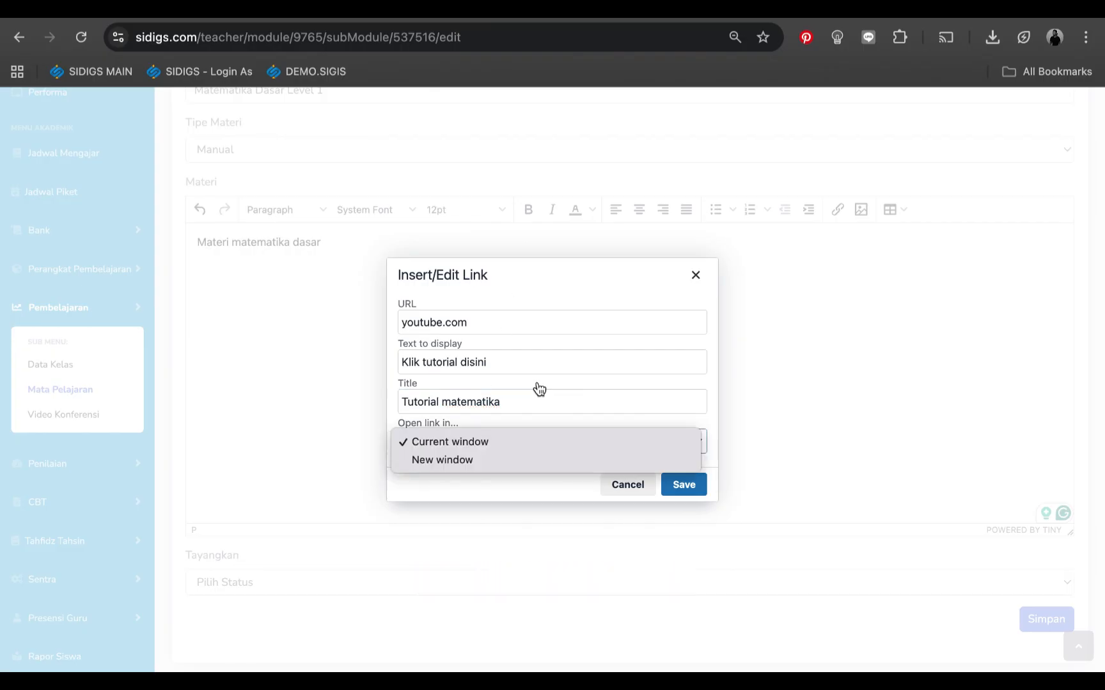
left_click(473, 466)
left_click(683, 485)
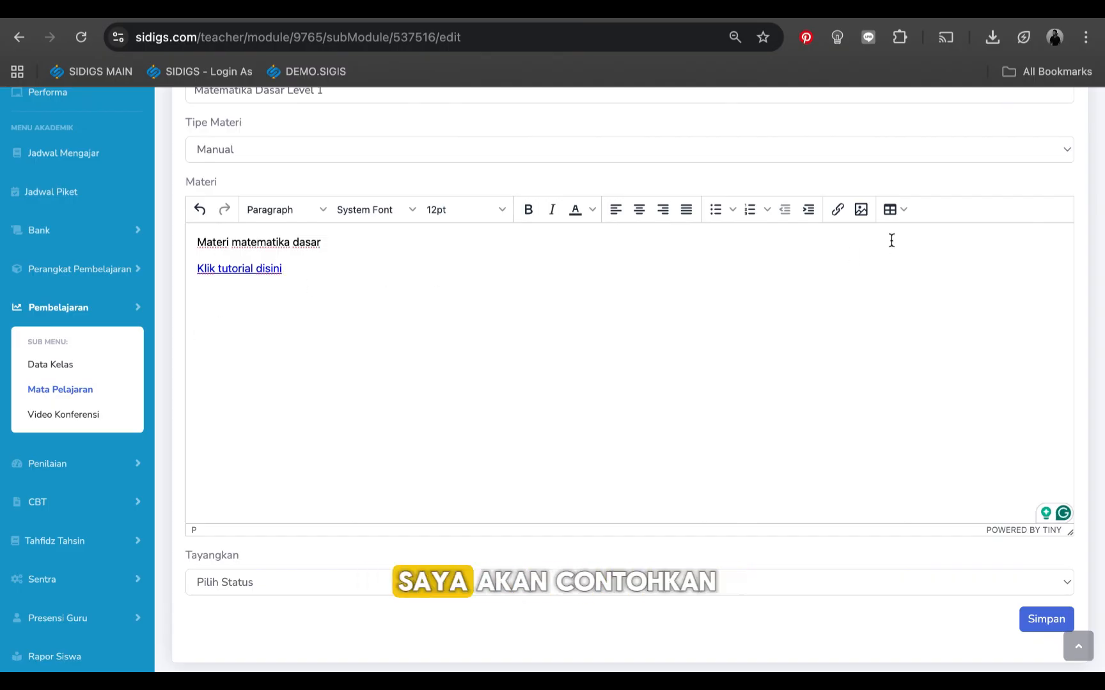
Upload the WhatsApp JPEG image from the CONTOH folder and insert it into the material below the link
left_click(861, 209)
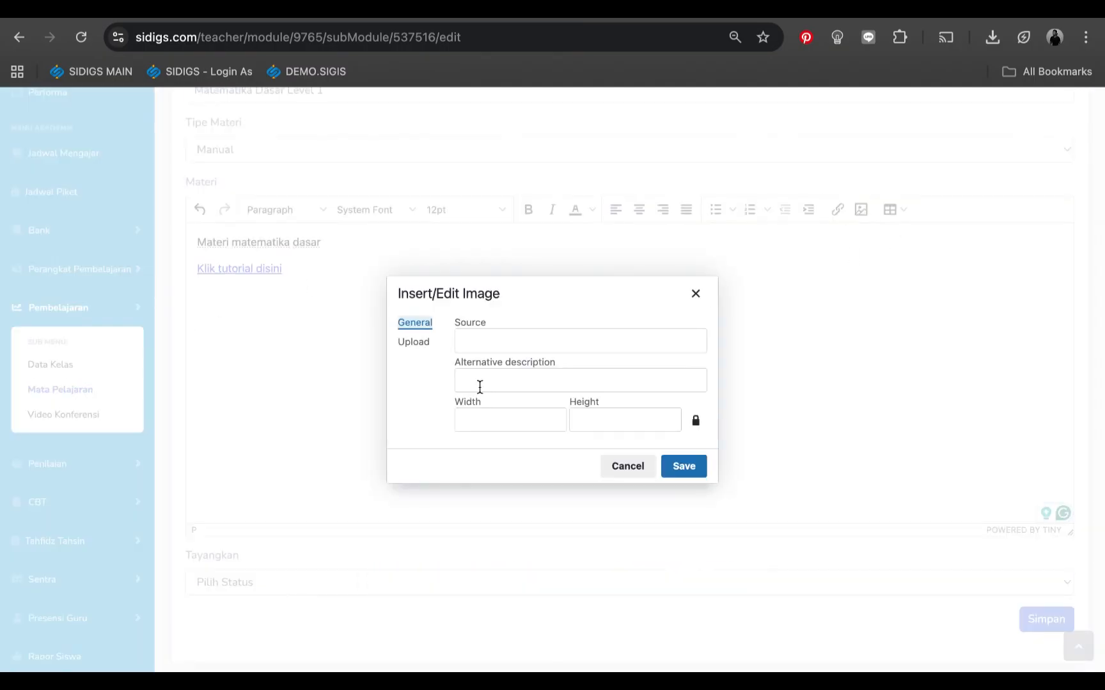
left_click(415, 347)
left_click(425, 327)
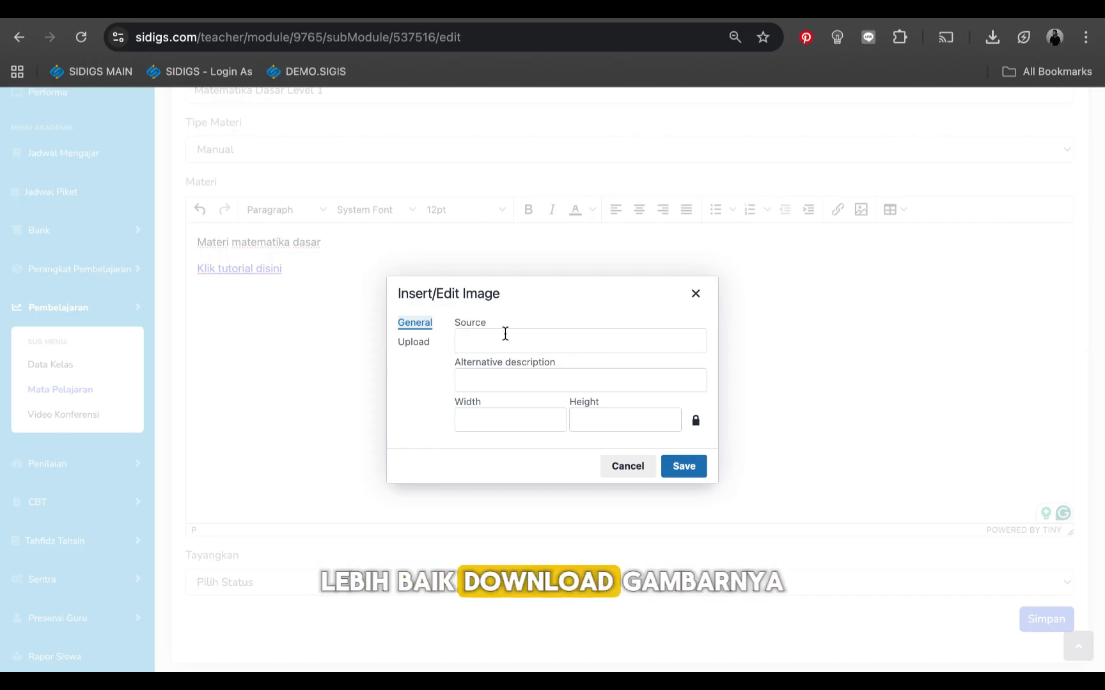
left_click(414, 343)
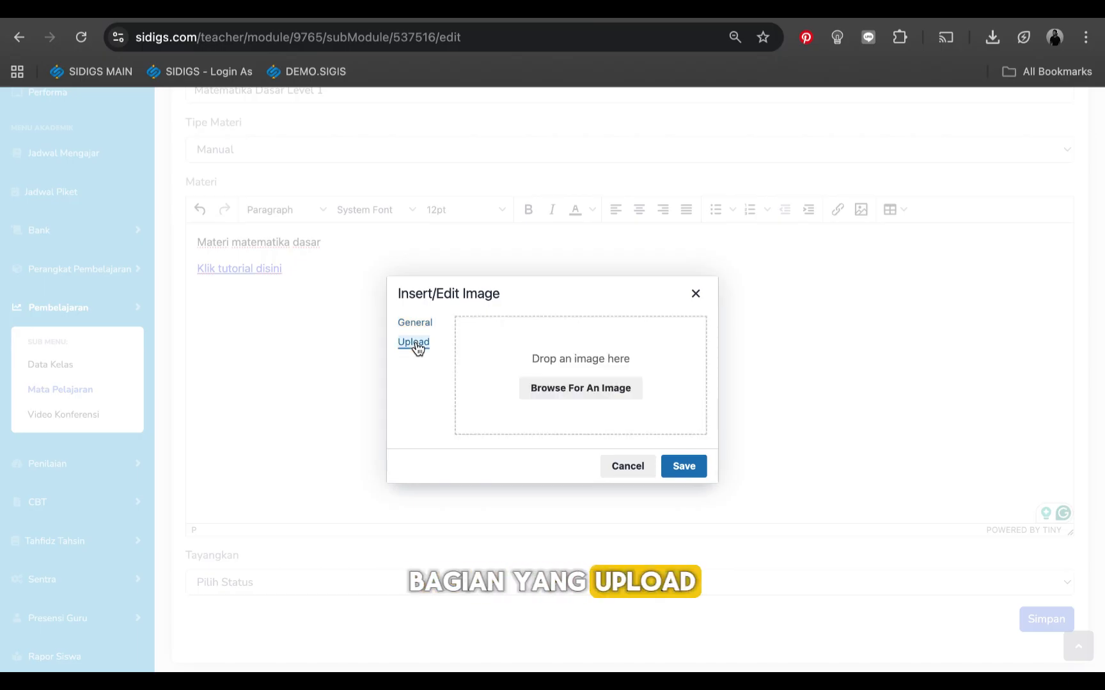
left_click(577, 395)
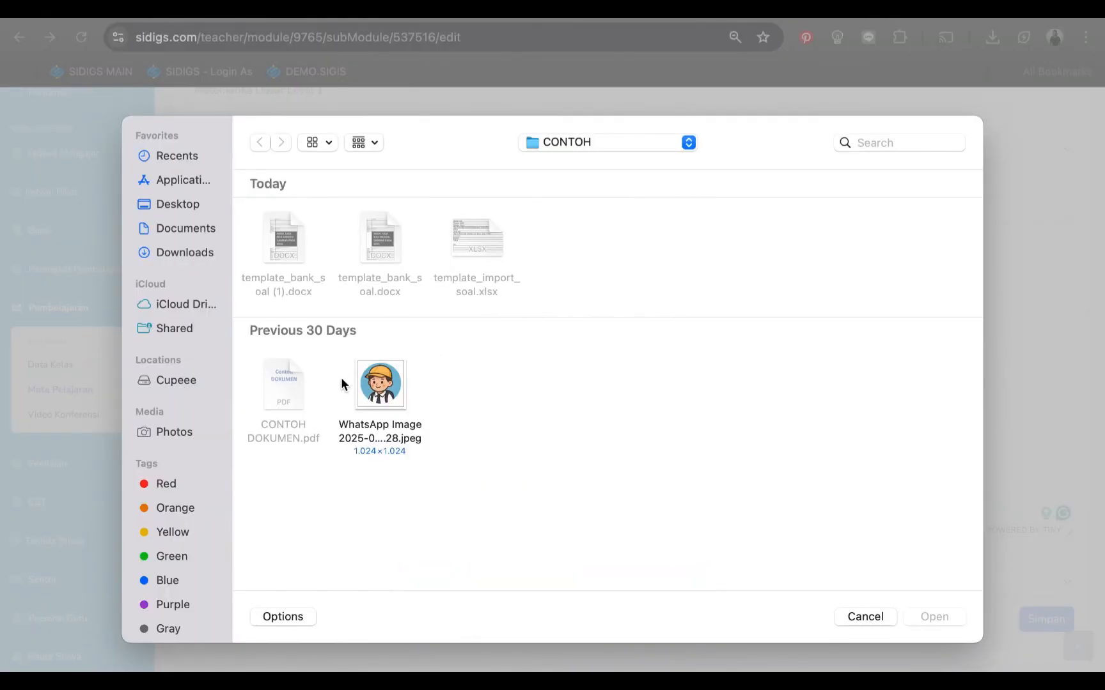
left_click(380, 384)
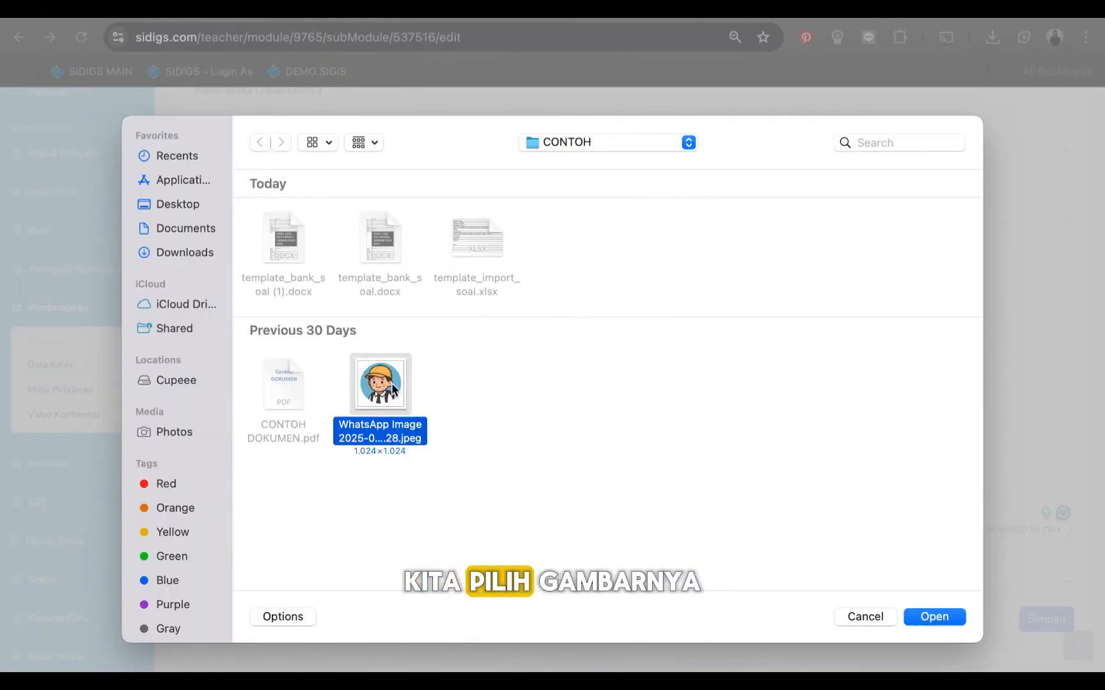
left_click(932, 618)
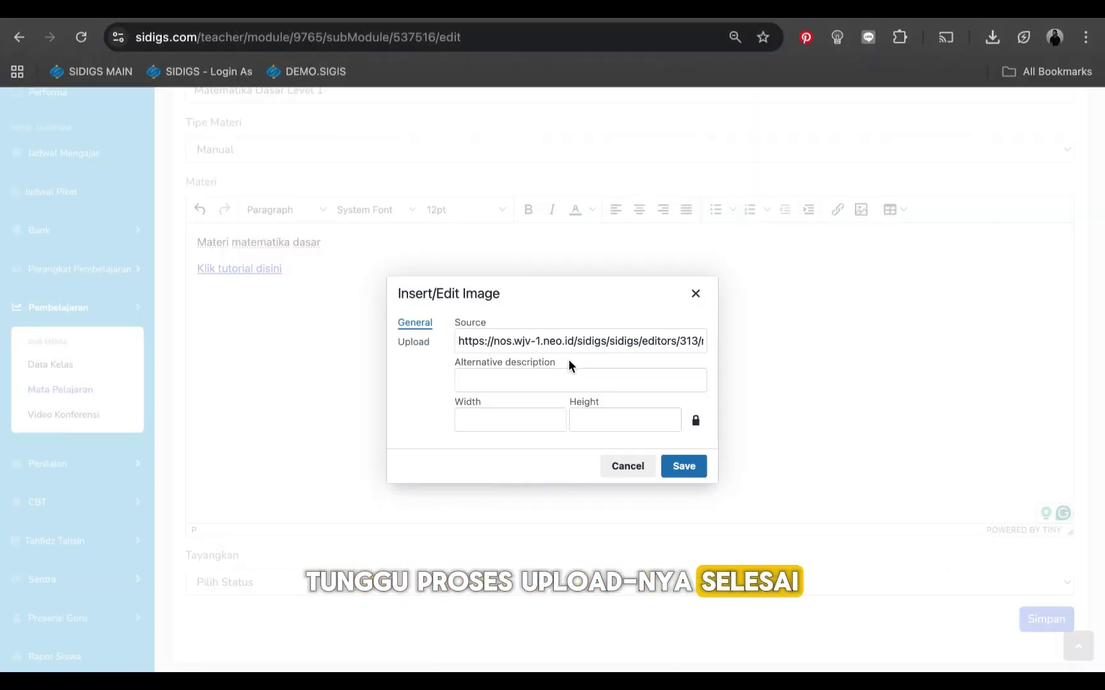
left_click(683, 470)
Shrink the inserted image proportionally to a little over a quarter of its width so it fits within the Materi editor
scroll(714, 420, "up", 5)
scroll(714, 419, "down", 8)
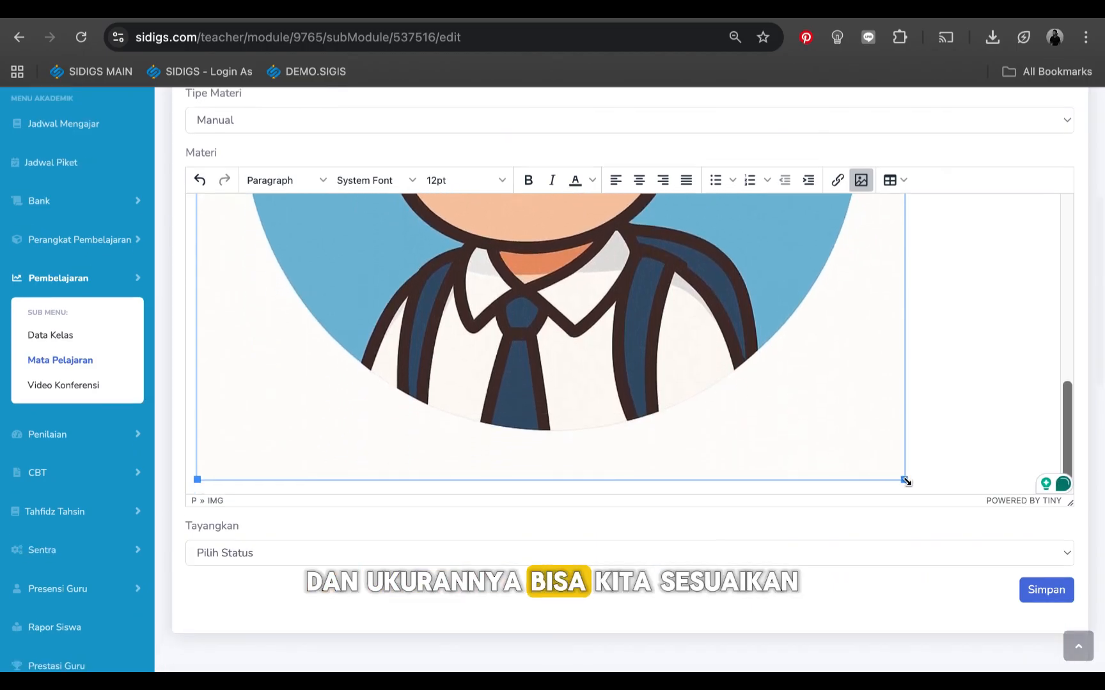
left_click_drag(903, 480, 890, 471)
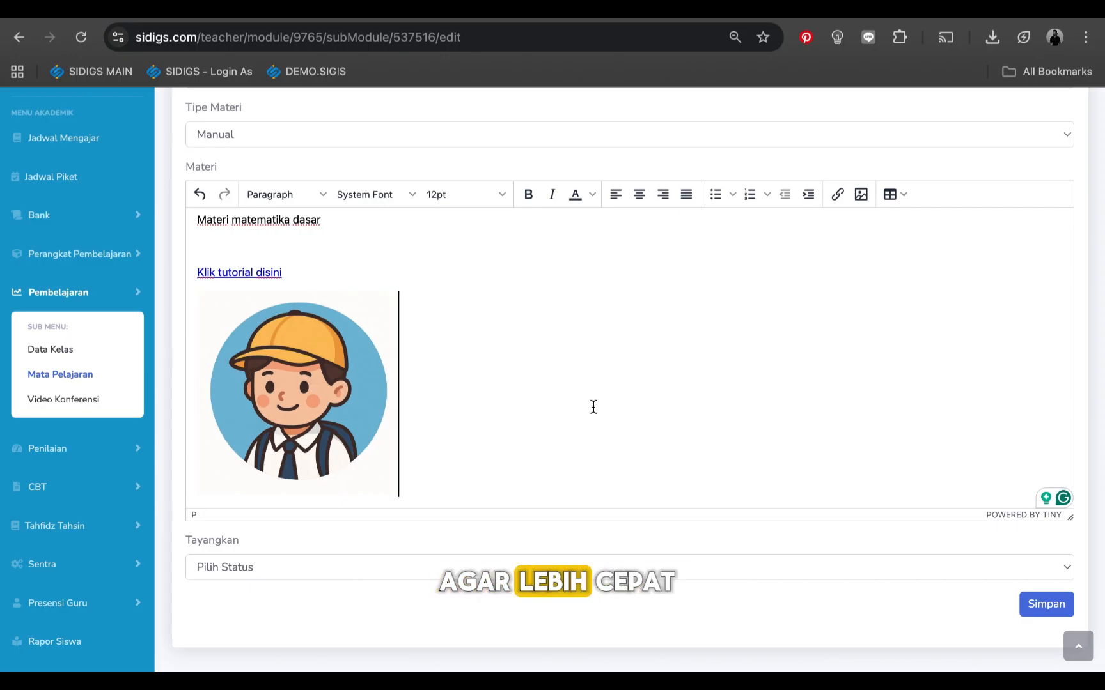
Insert a table with 6 columns and 5 rows below the image in the material
scroll(593, 407, "down", 1)
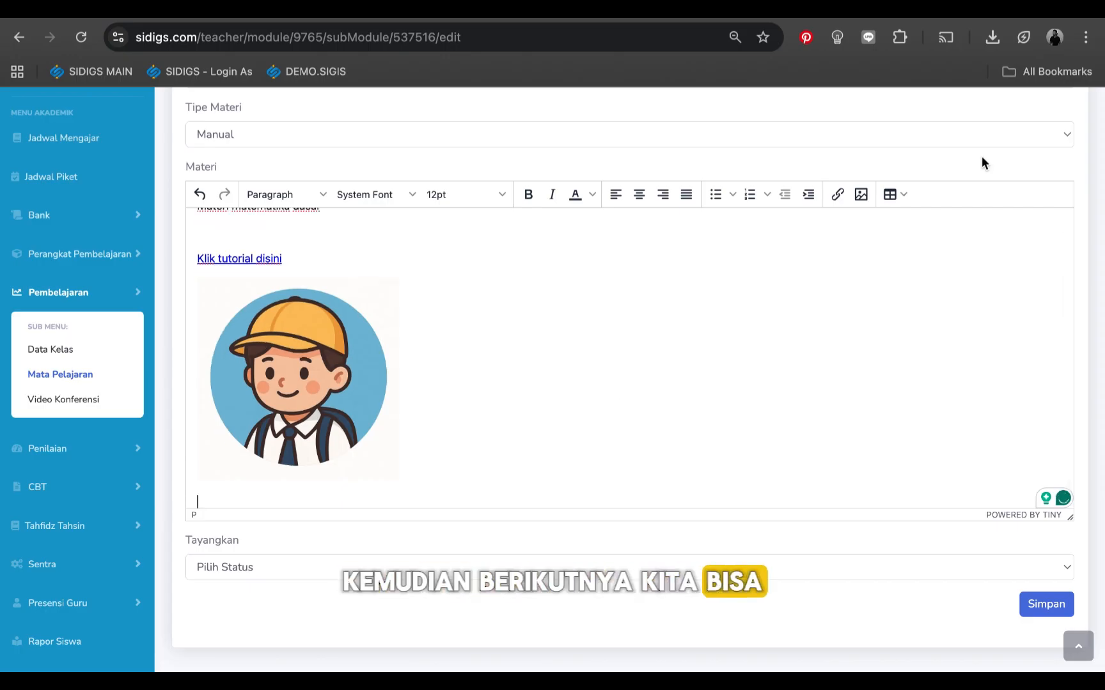
left_click(904, 195)
mouse_move(955, 220)
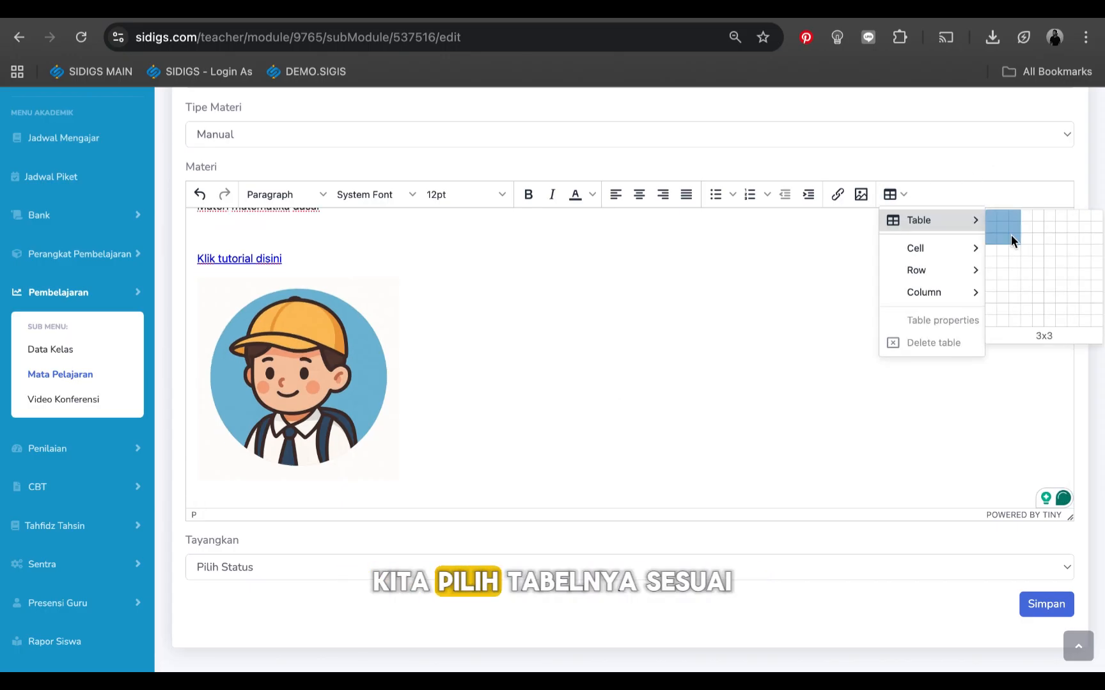
left_click(1054, 257)
scroll(852, 359, "down", 1)
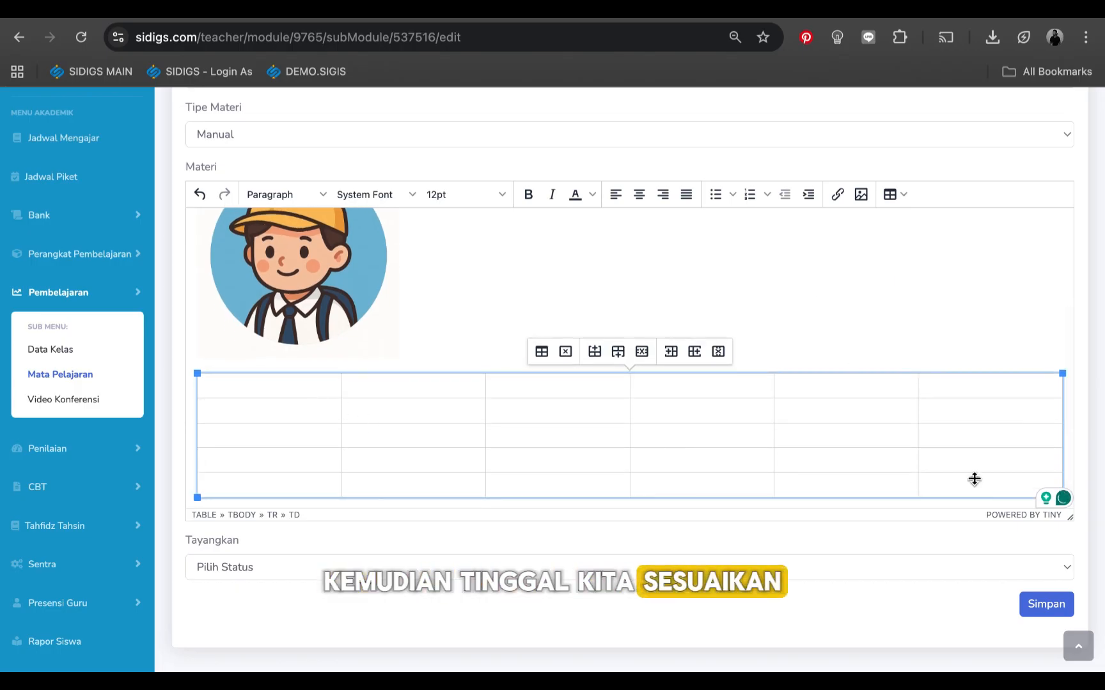
left_click(948, 267)
Set the material's Tayangkan status to Tayangkan Sesuai Jadwal
left_click(323, 567)
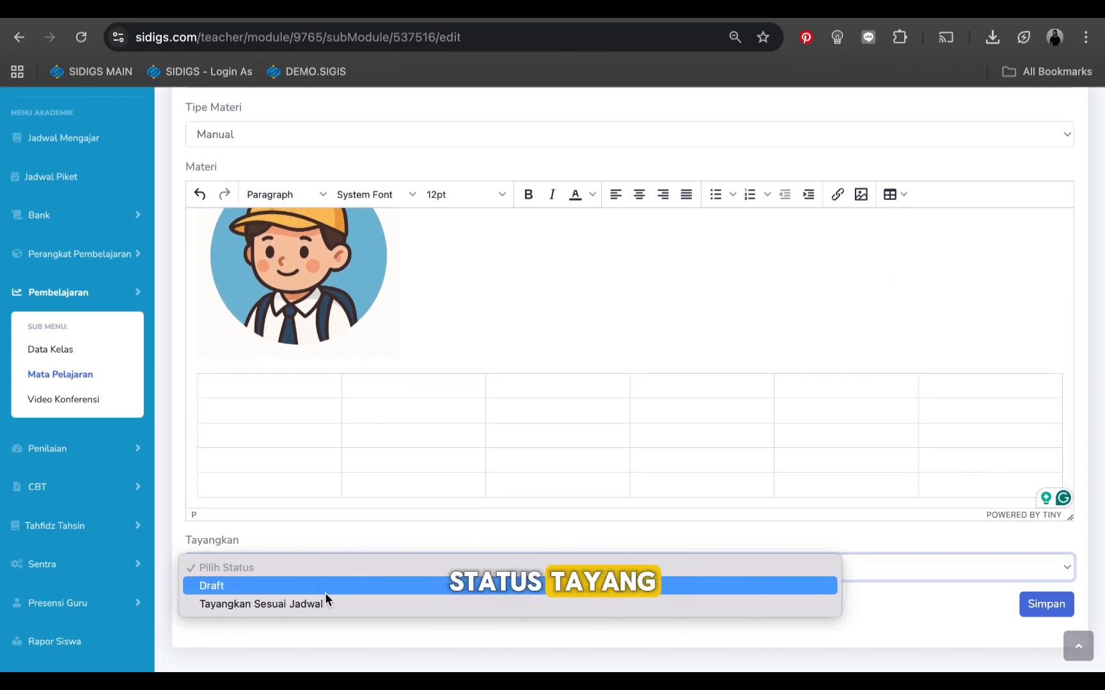
left_click(324, 605)
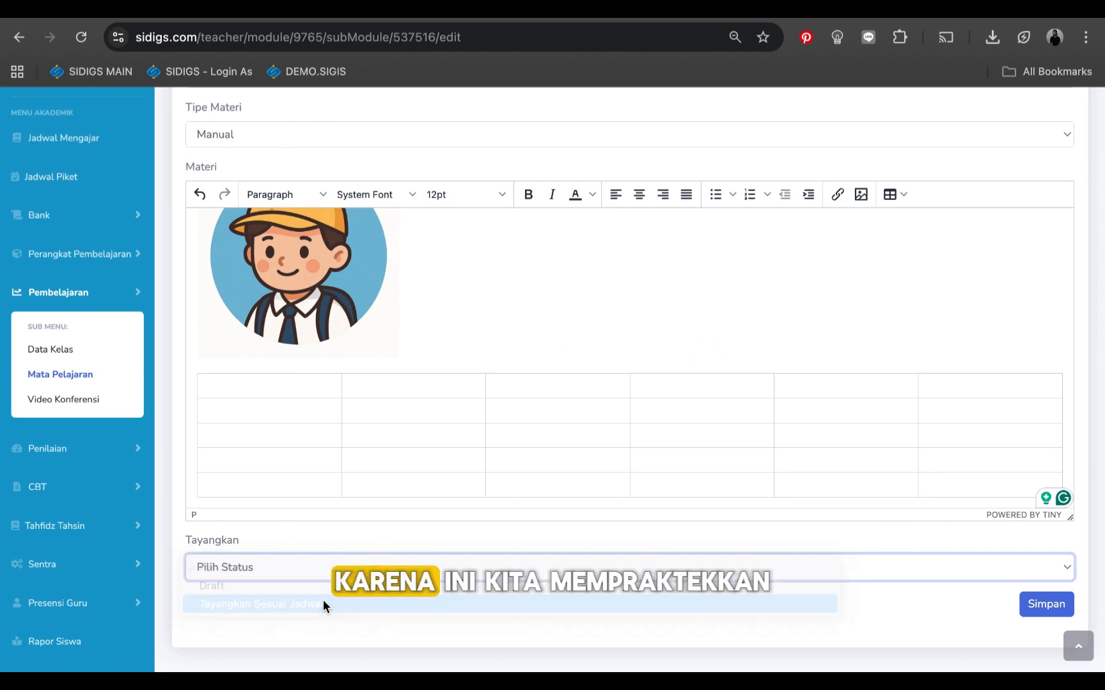